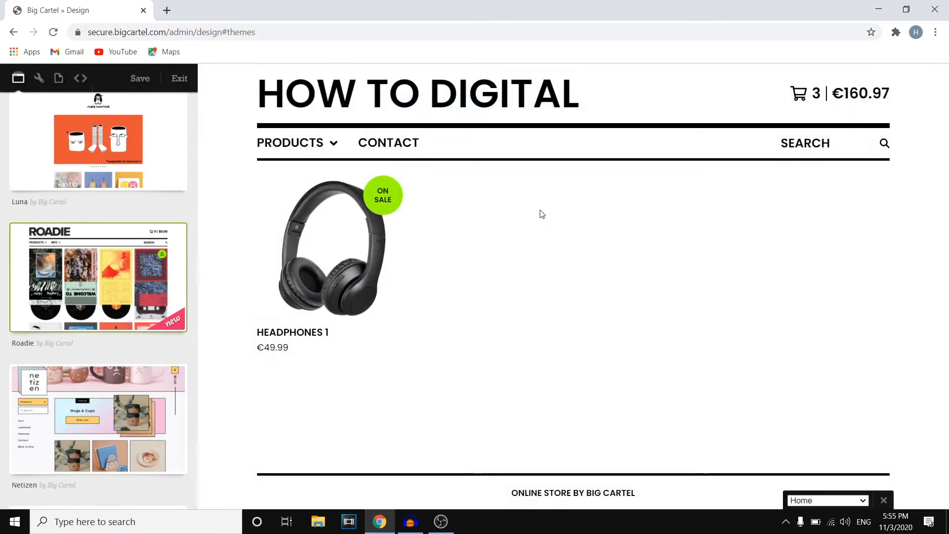
Step: Apply the Foundry theme to the store preview from the theme list
scroll(138, 243, down, 5)
scroll(138, 243, down, 13)
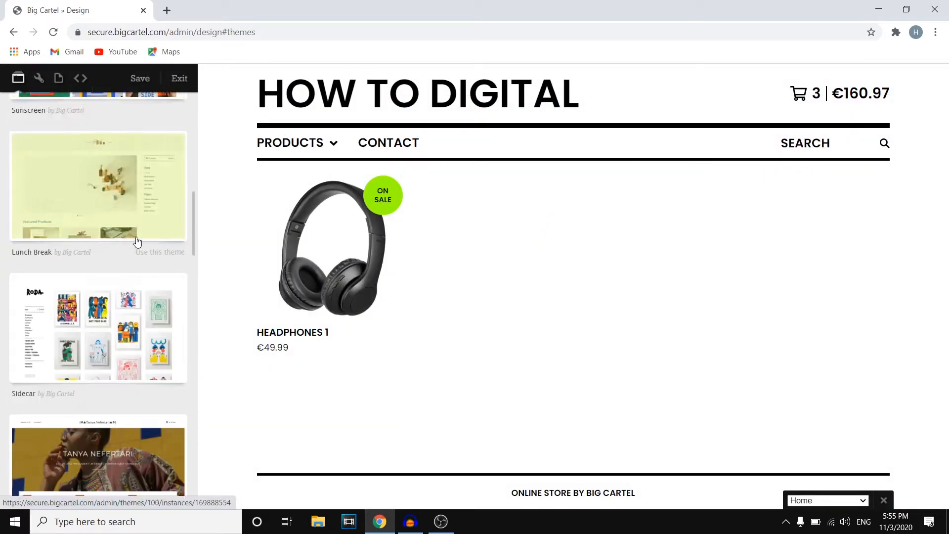
scroll(135, 236, down, 2)
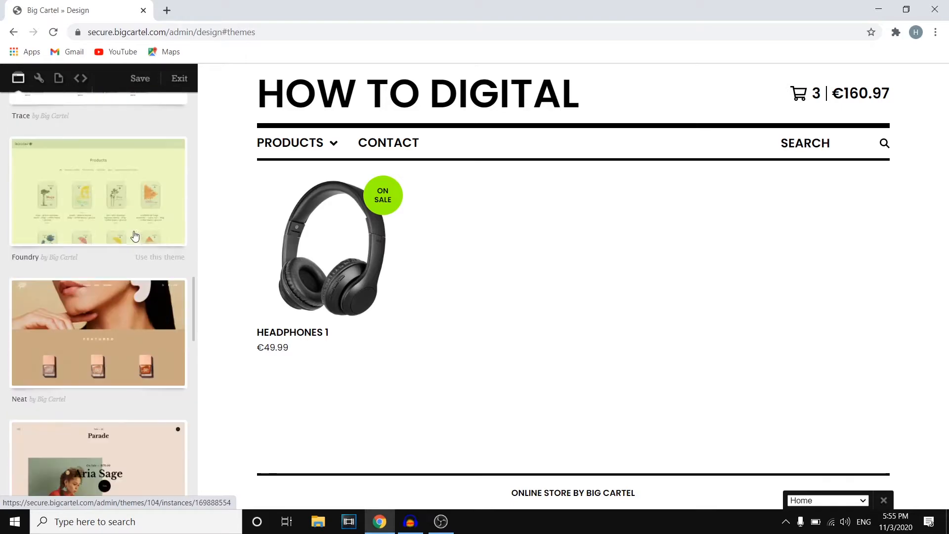
click(107, 208)
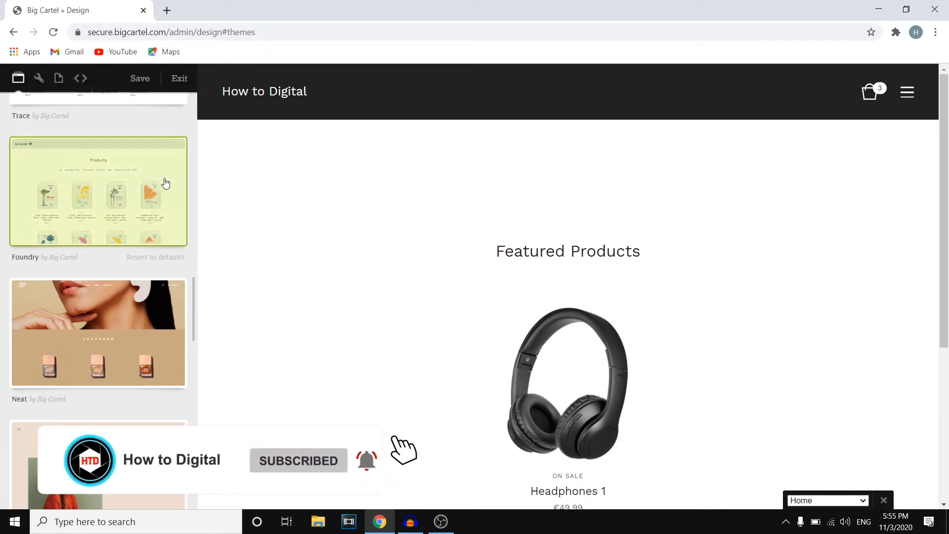
scroll(158, 193, up, 10)
scroll(148, 199, up, 5)
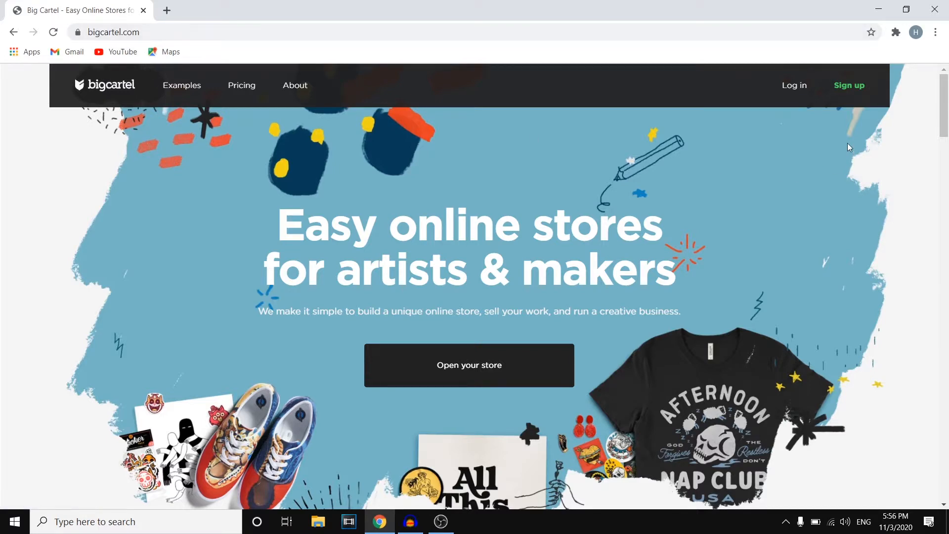
Step: Start signing up for a store, compare the pricing plans and choose the free Gold plan
click(847, 87)
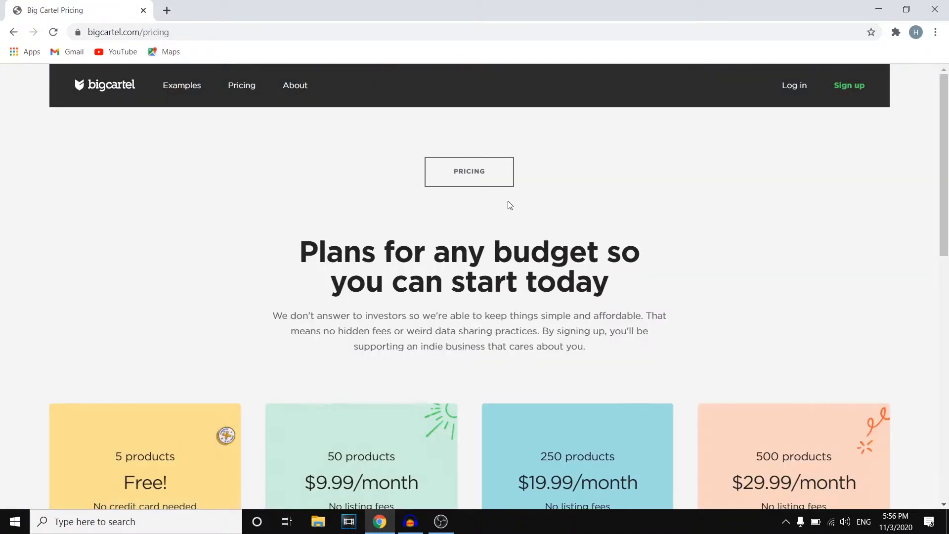
scroll(509, 205, down, 8)
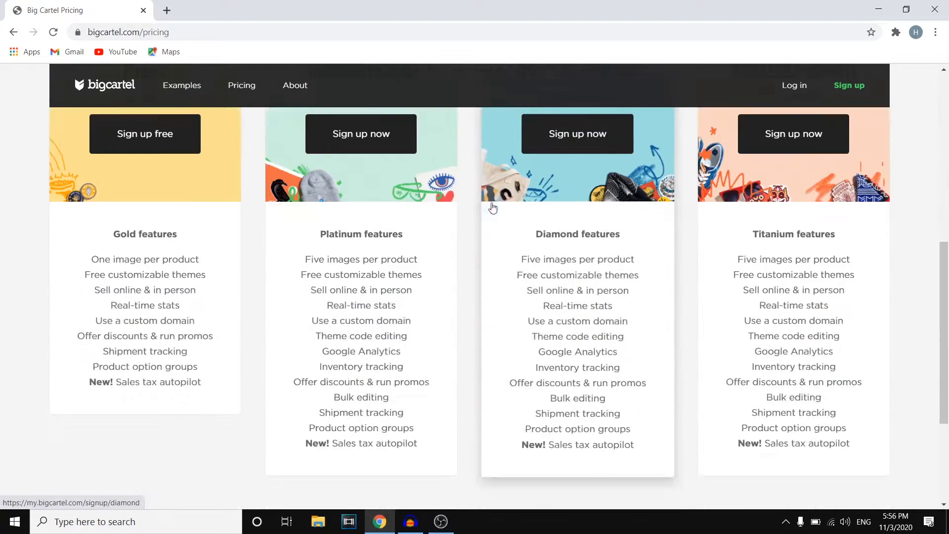
scroll(492, 212, up, 4)
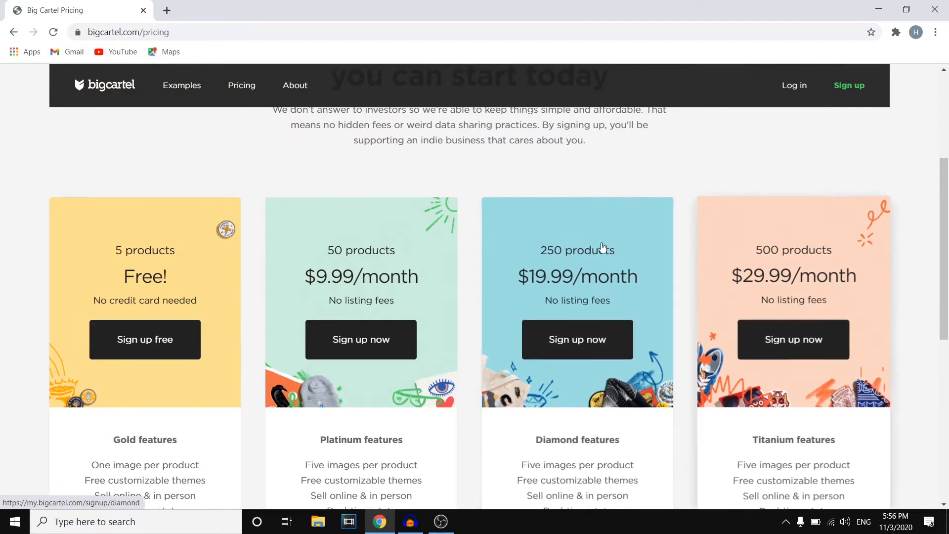
scroll(346, 248, down, 4)
scroll(153, 250, up, 2)
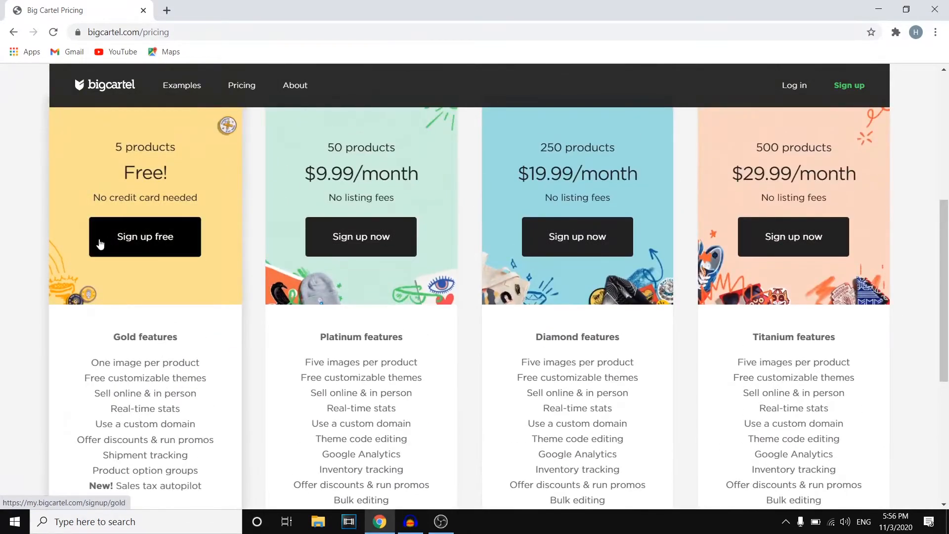
click(138, 241)
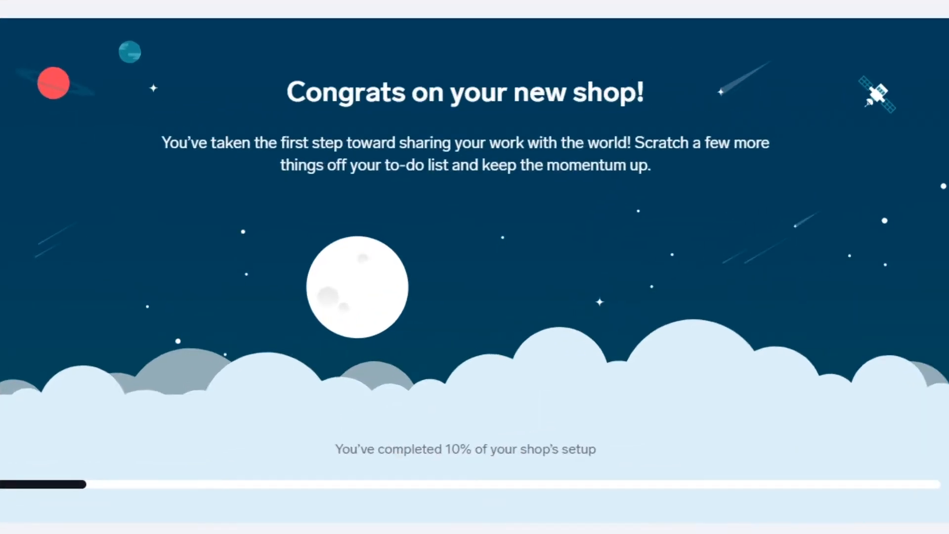
Step: Open the shop's design customizer, try the Roadie theme and exit without saving it
scroll(680, 25, down, 12)
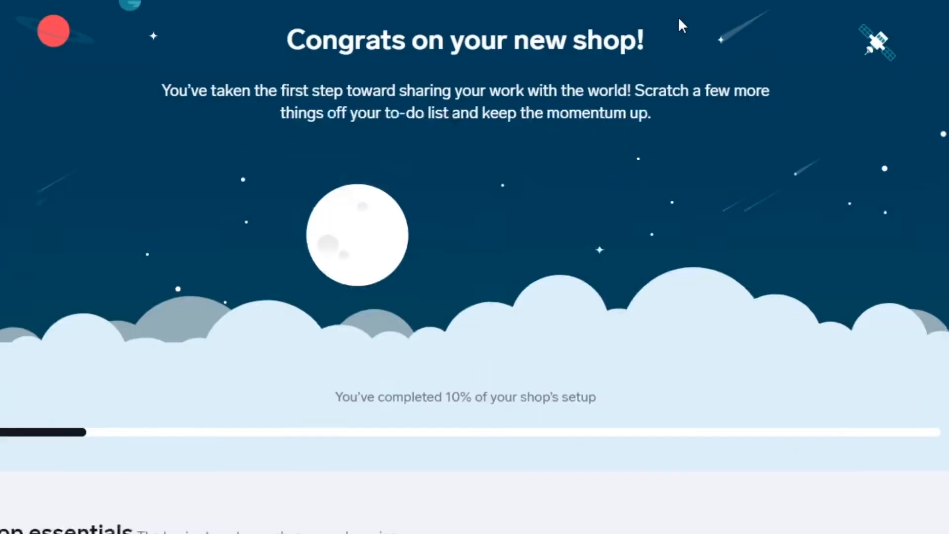
scroll(613, 137, down, 1)
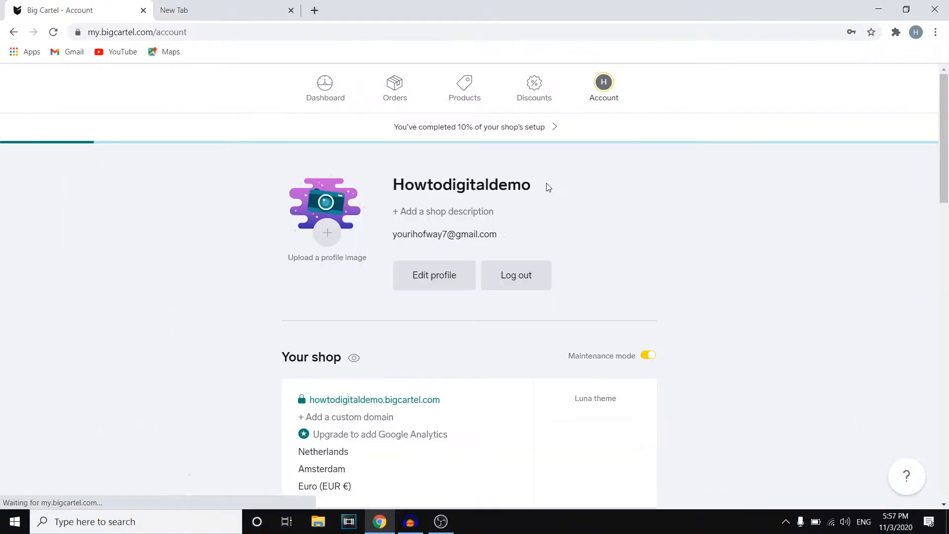
scroll(534, 187, down, 4)
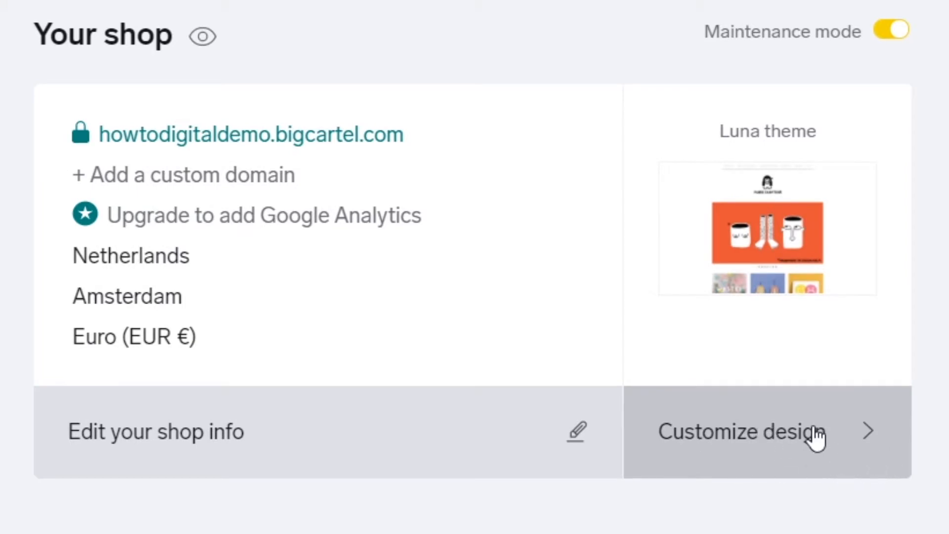
click(786, 420)
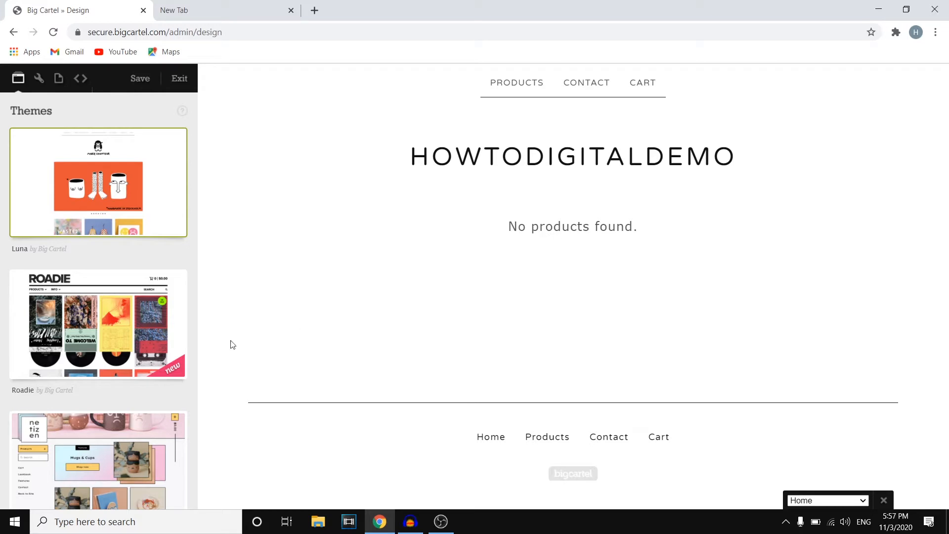
click(85, 325)
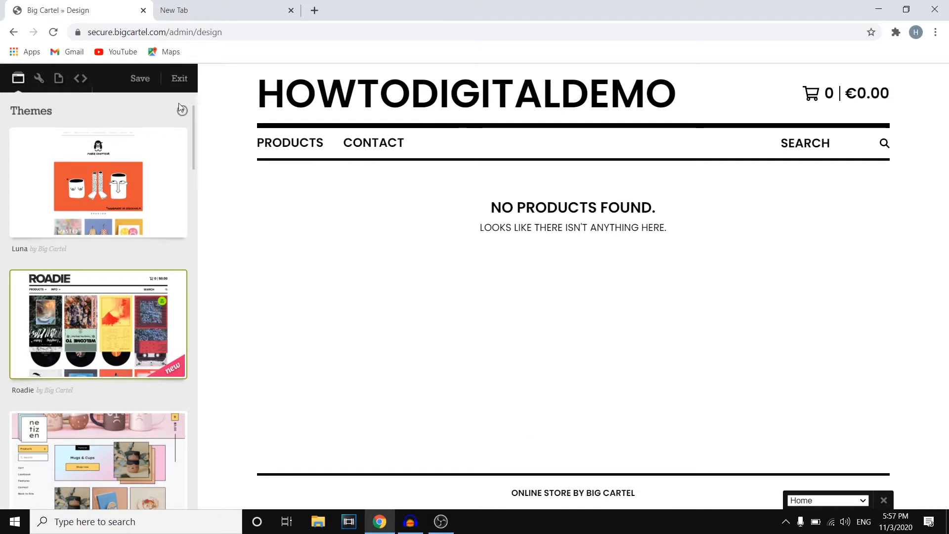
click(180, 78)
click(525, 130)
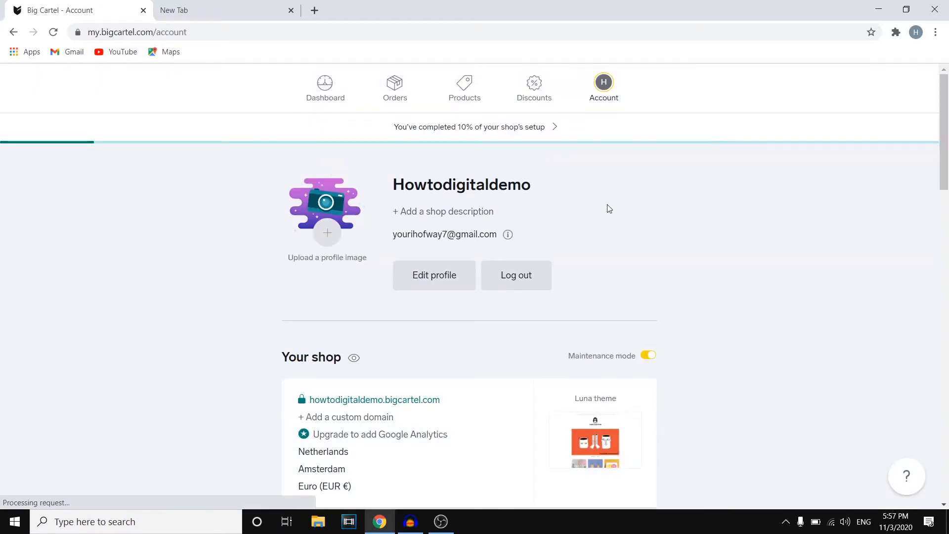
Step: Start a new product named "Headphone 1" with the description "cool headphones"
click(465, 81)
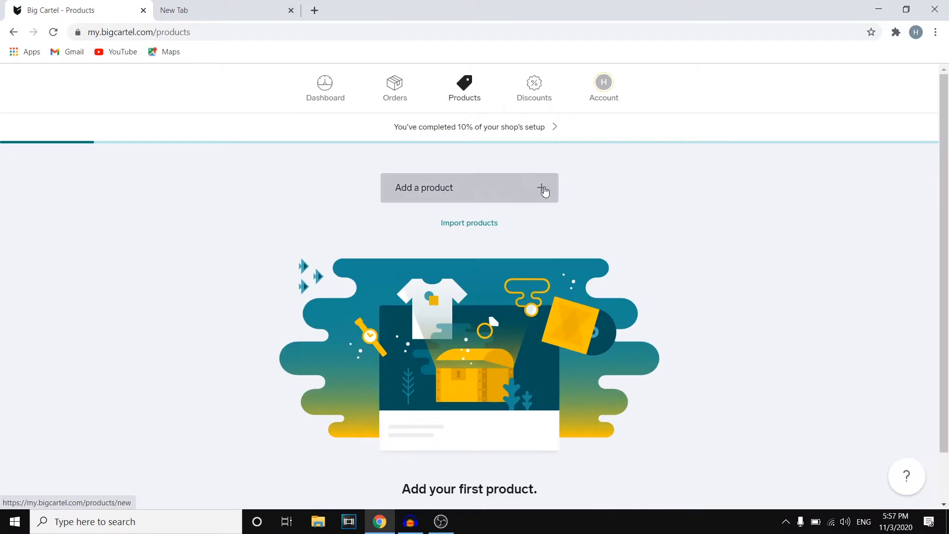
click(544, 192)
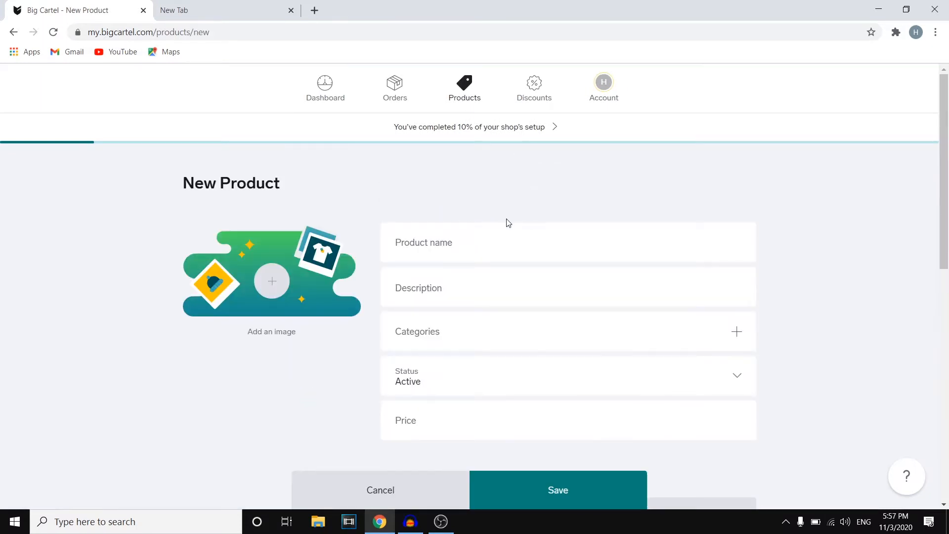
click(498, 246)
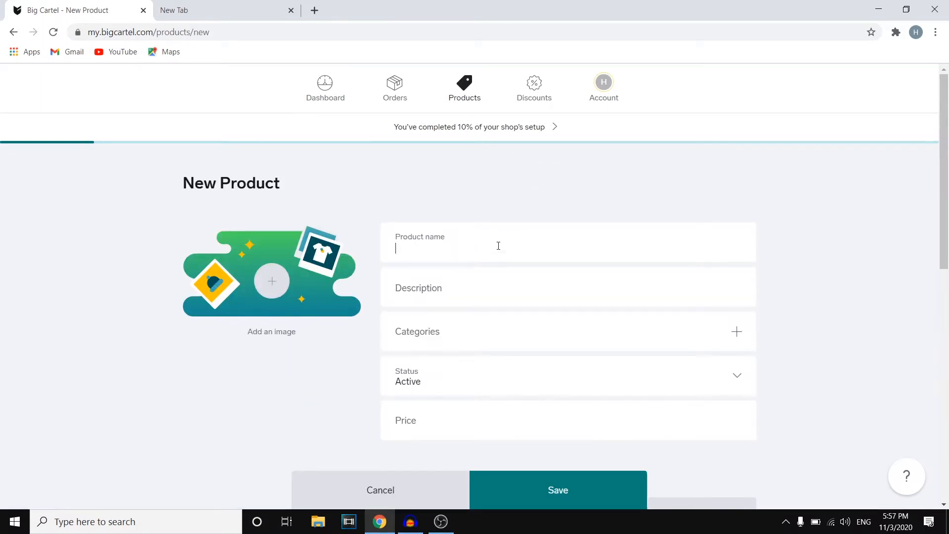
text(Head)
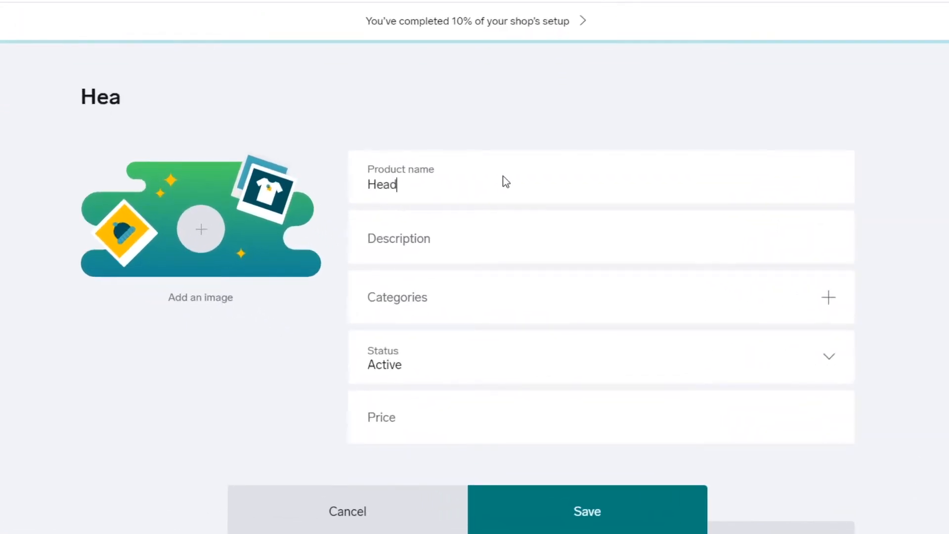
text(phone 1)
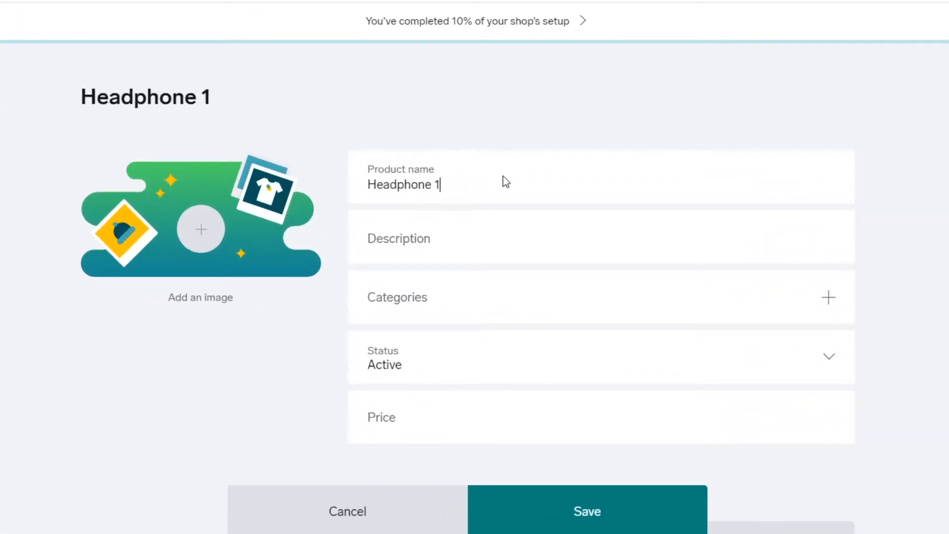
click(746, 228)
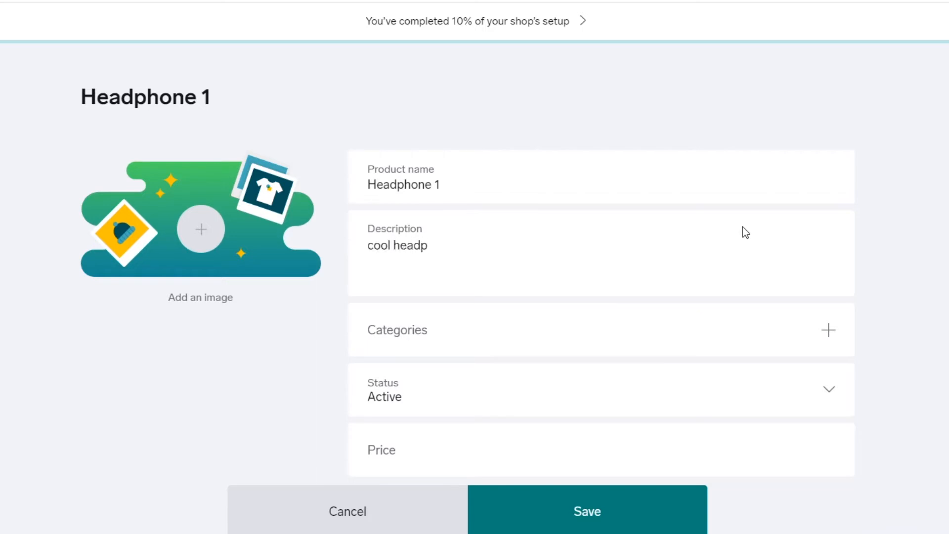
Step: Create and assign a "Headphones" category for the product and set its price to €49.99
scroll(731, 227, down, 3)
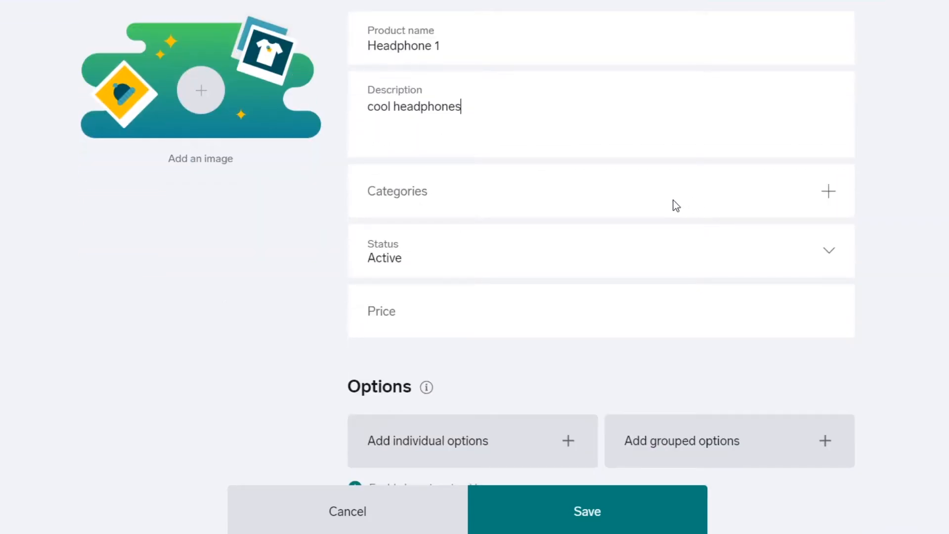
click(829, 195)
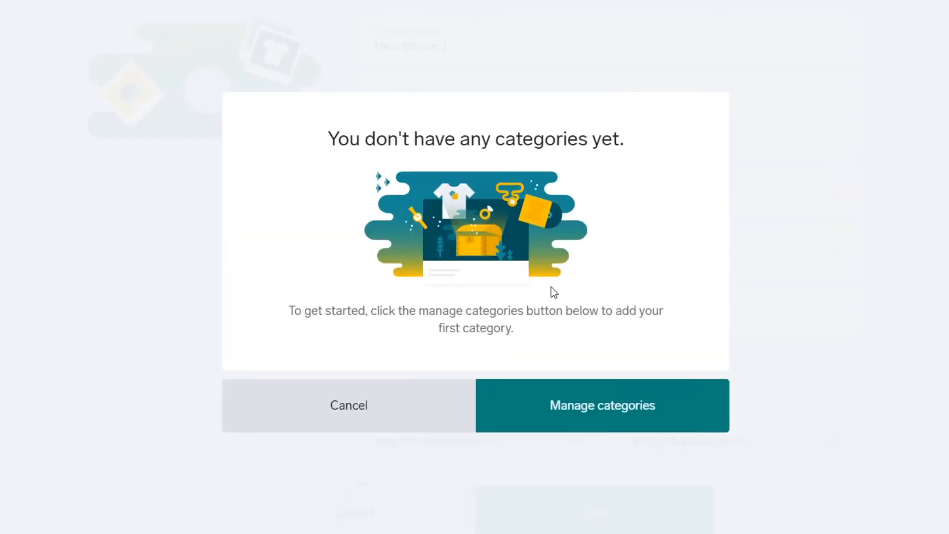
click(617, 417)
click(712, 242)
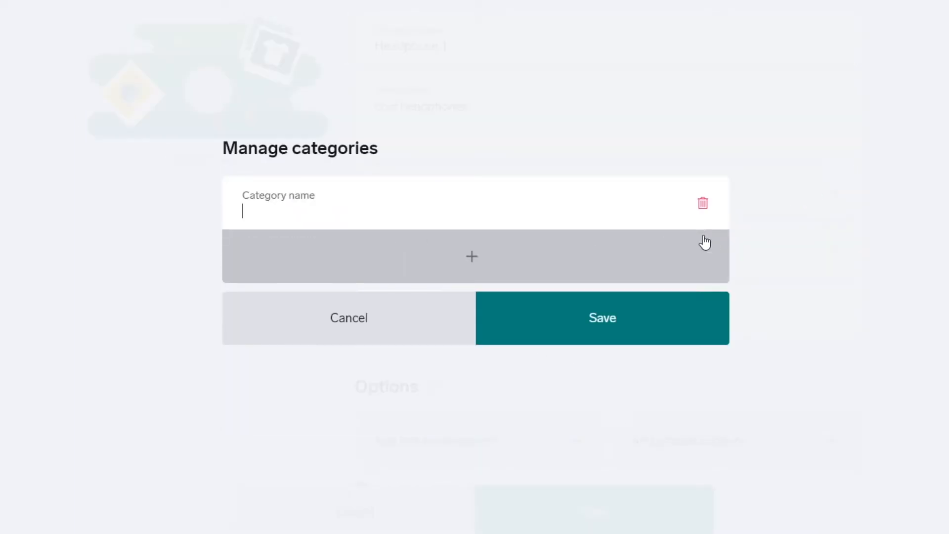
text(Headp)
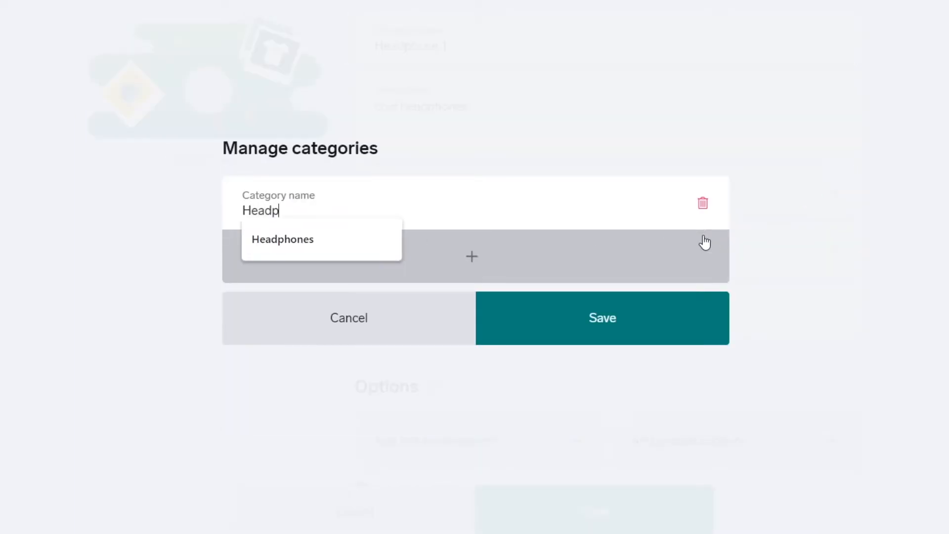
text(hones)
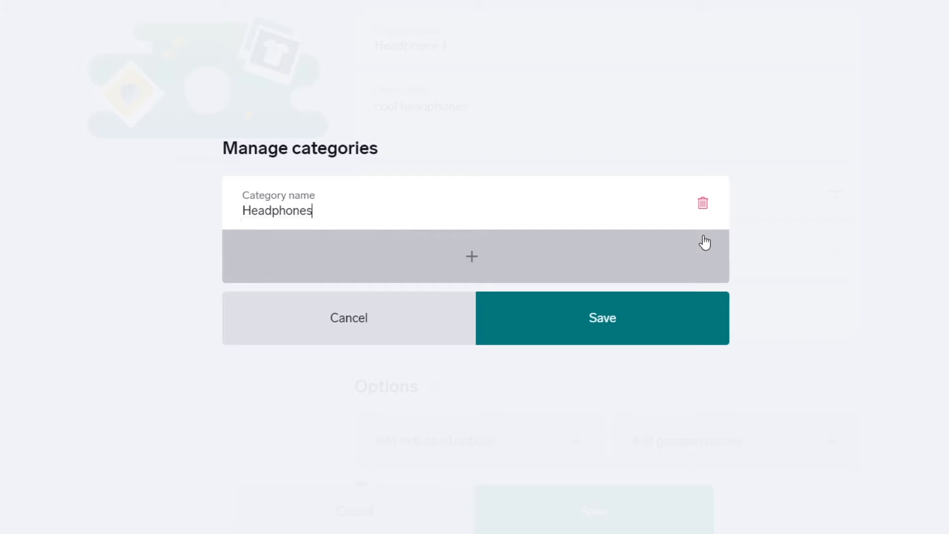
click(573, 316)
click(570, 313)
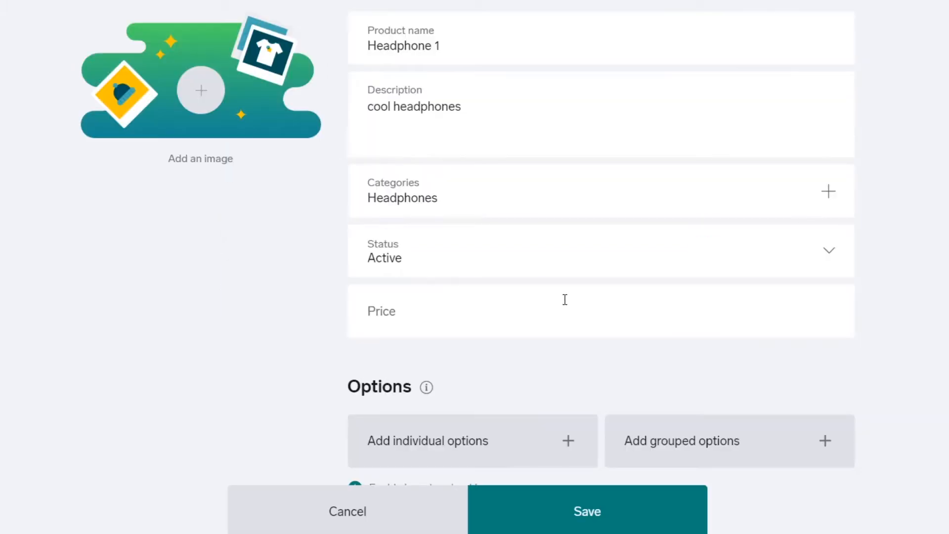
click(557, 304)
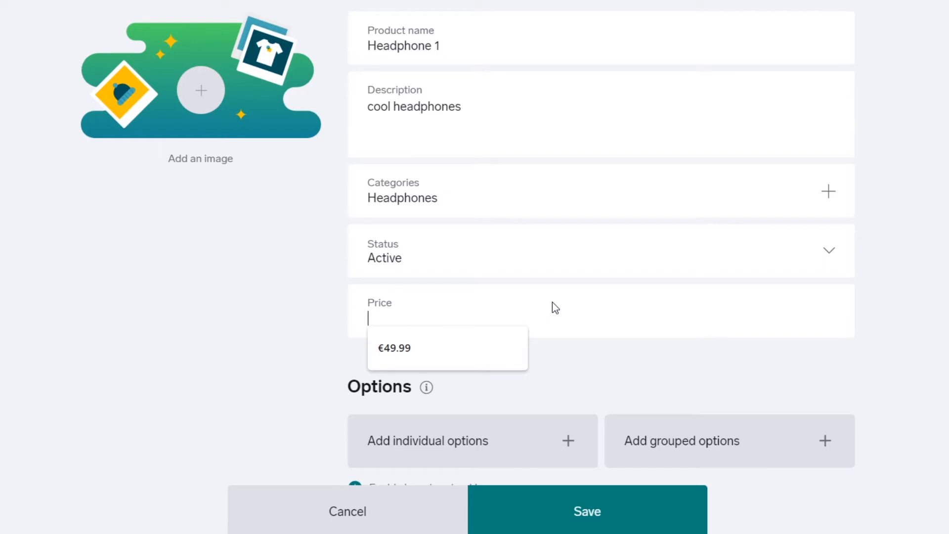
click(499, 346)
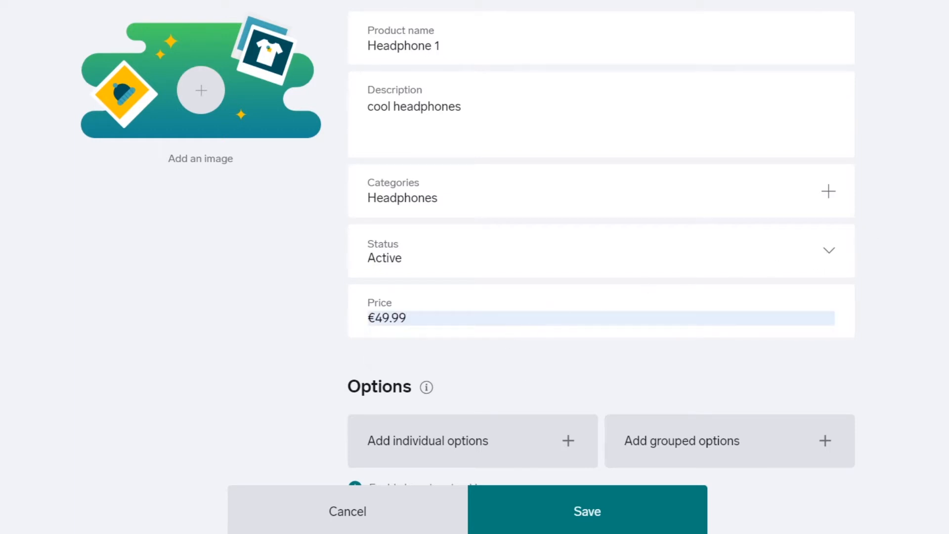
Step: Add a shipping entry to the product with Everywhere as its country
scroll(869, 137, down, 2)
scroll(822, 194, down, 5)
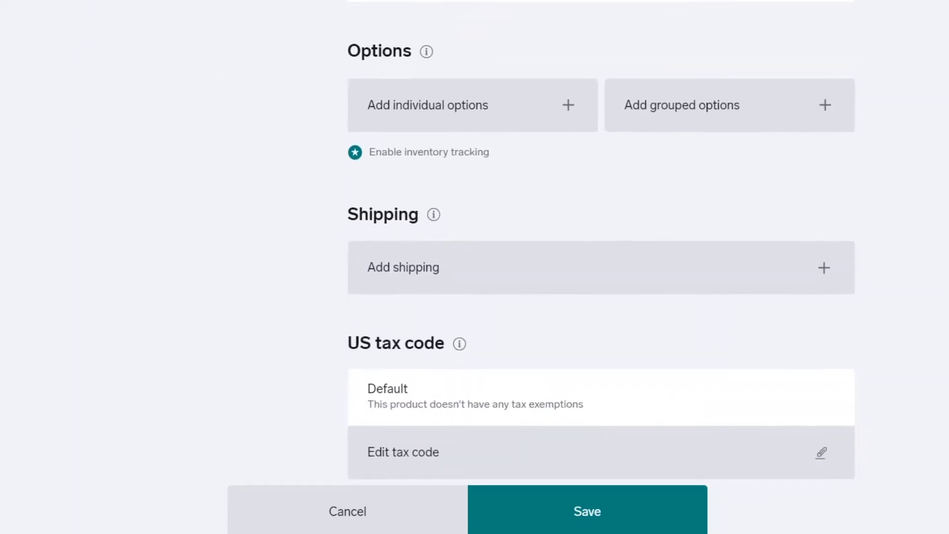
click(740, 243)
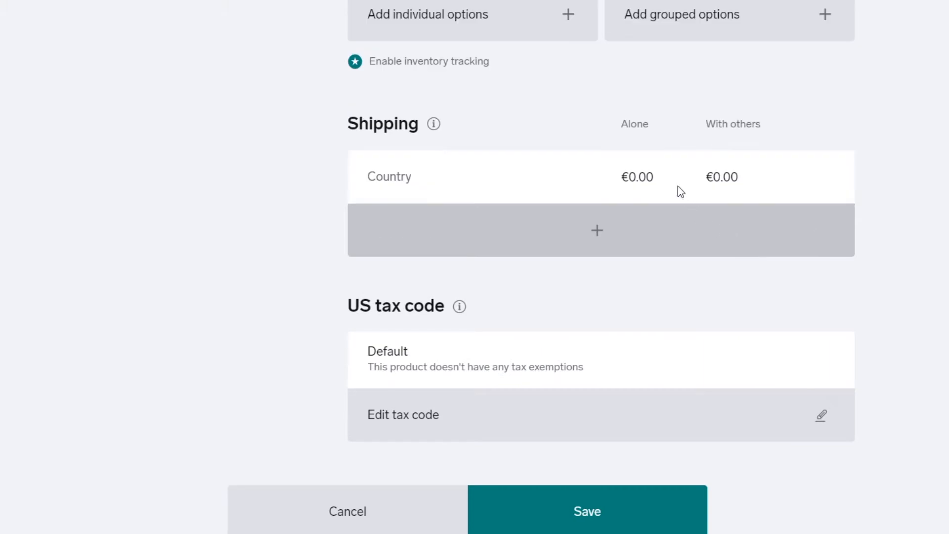
click(637, 175)
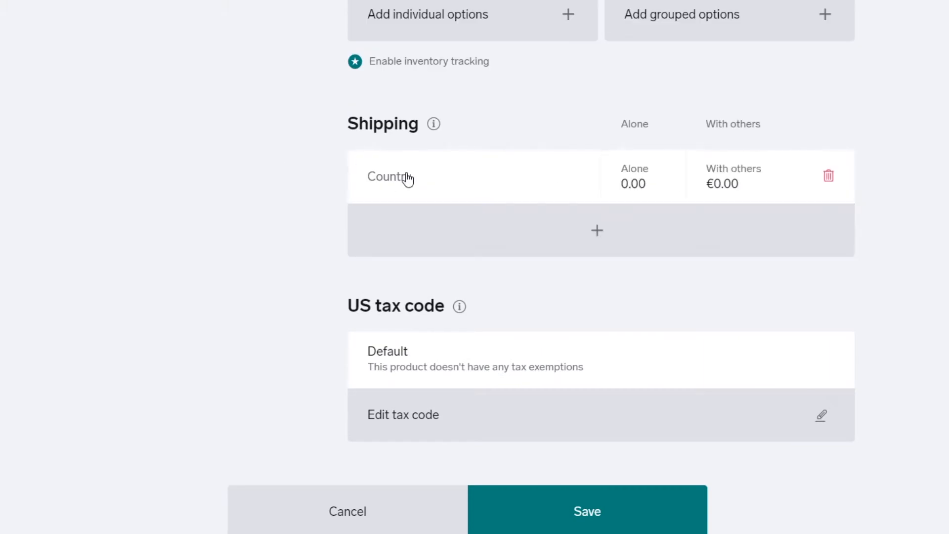
click(408, 179)
click(418, 258)
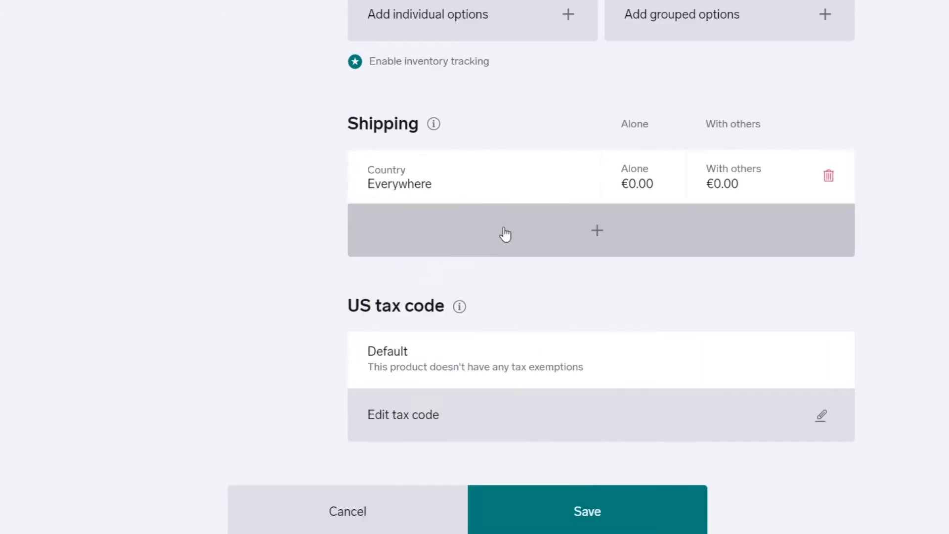
Step: Set the product's Everywhere shipping rates to €5.00 alone and €4.00 with others, and save the product
click(630, 183)
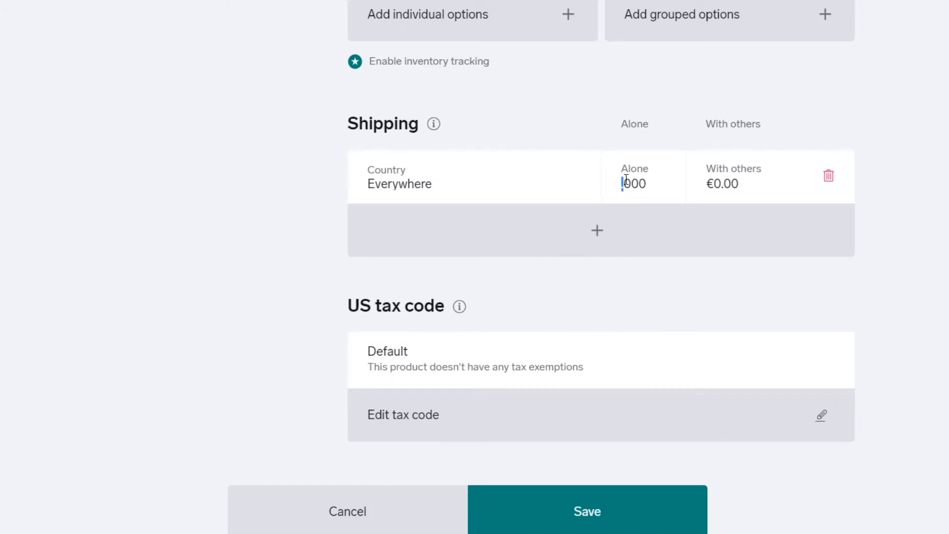
triple_click(661, 178)
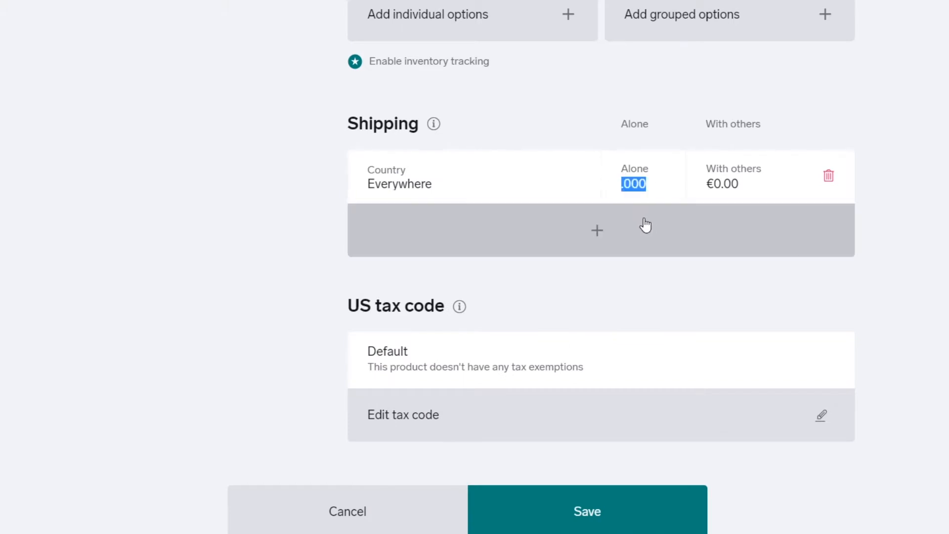
text(5)
click(870, 141)
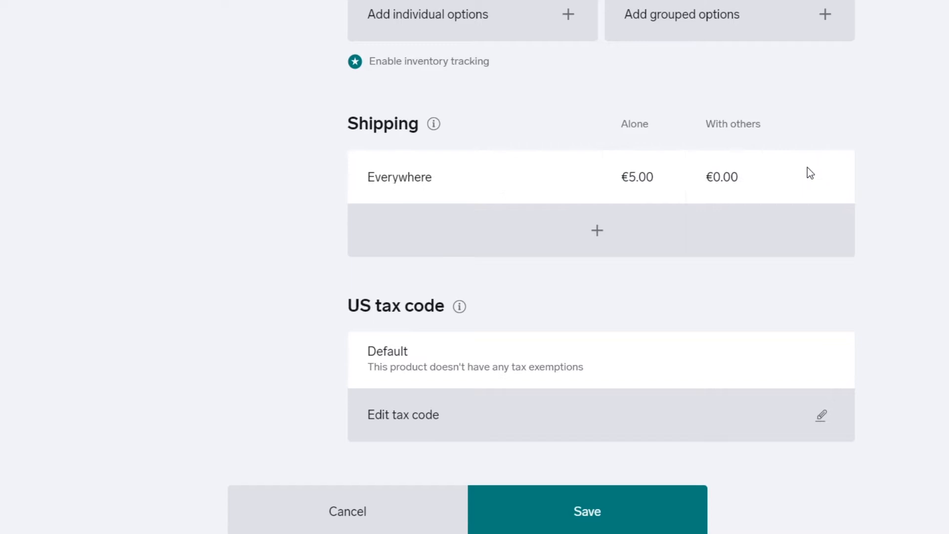
click(745, 176)
drag(762, 185, 651, 186)
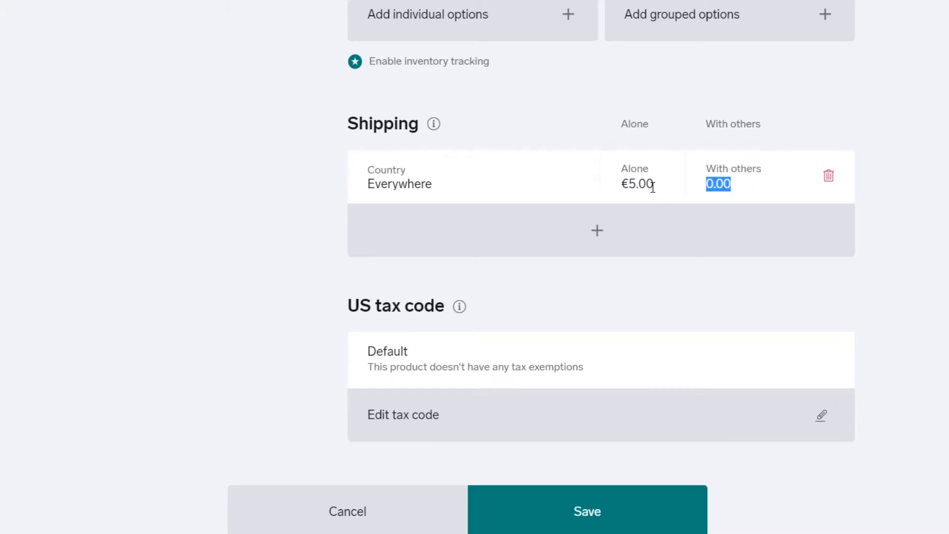
text(4)
key(Return)
scroll(589, 445, down, 5)
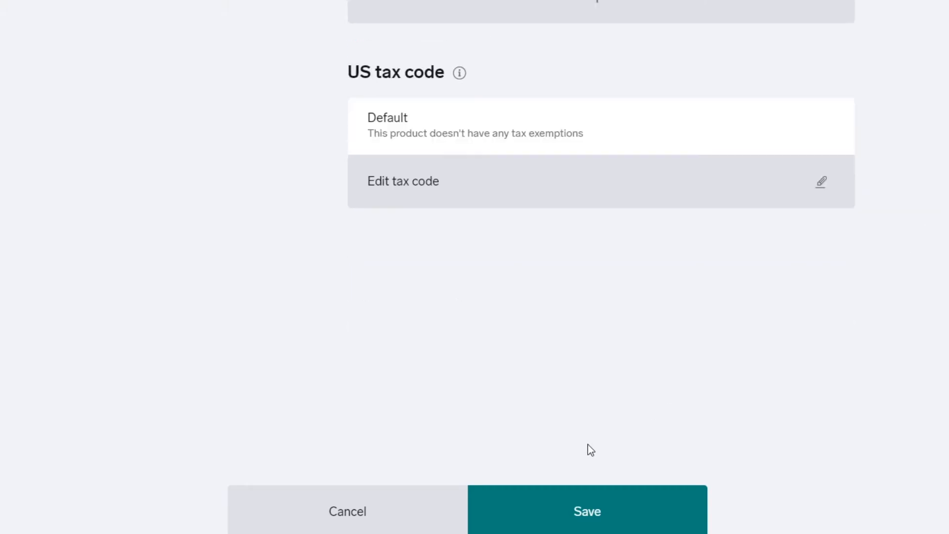
click(584, 504)
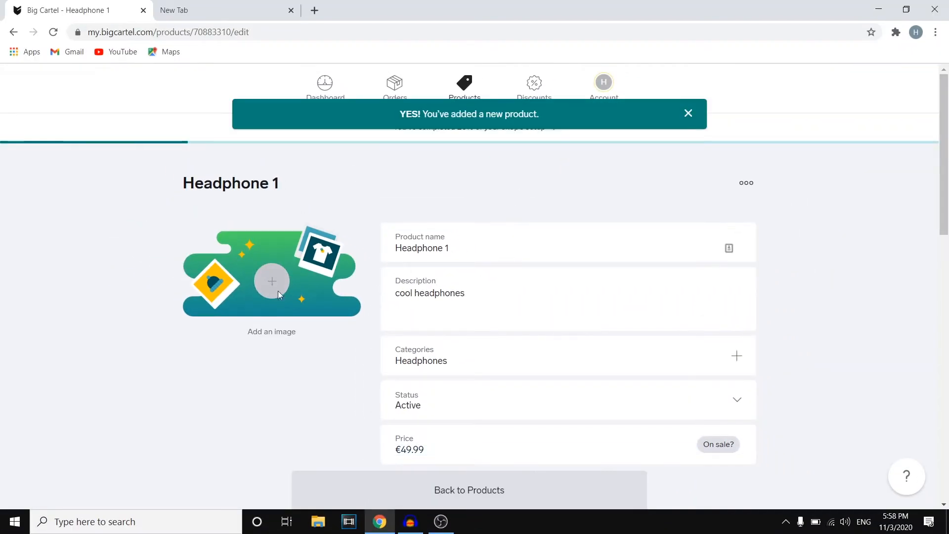
Step: Add the headphone picture "11200480" as the product's image and save the product
click(270, 278)
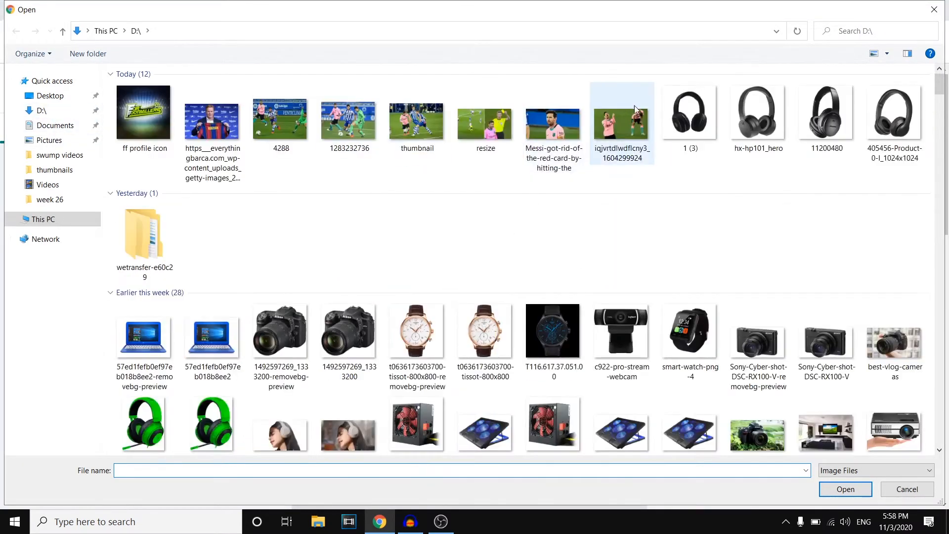
click(827, 114)
click(855, 495)
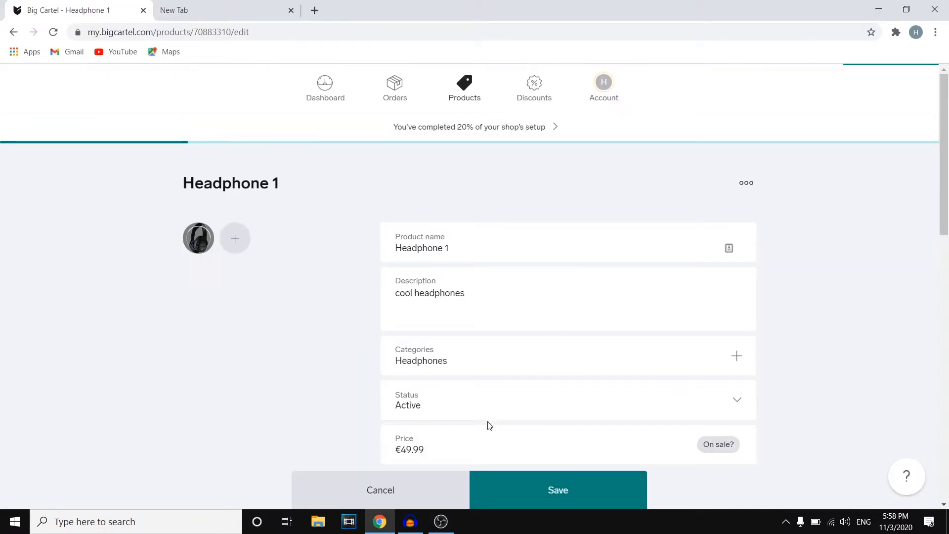
click(596, 492)
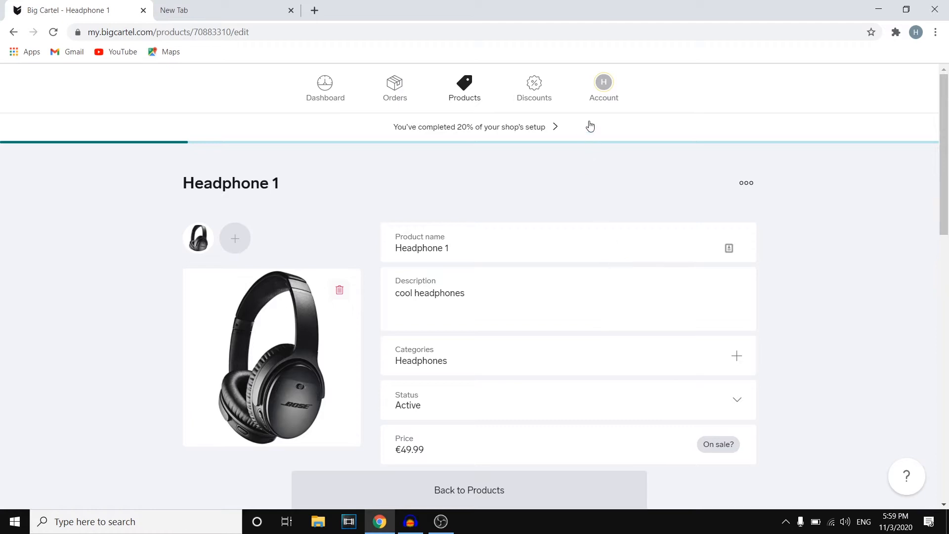
Step: Open the shop's design customizer from the account settings
click(605, 91)
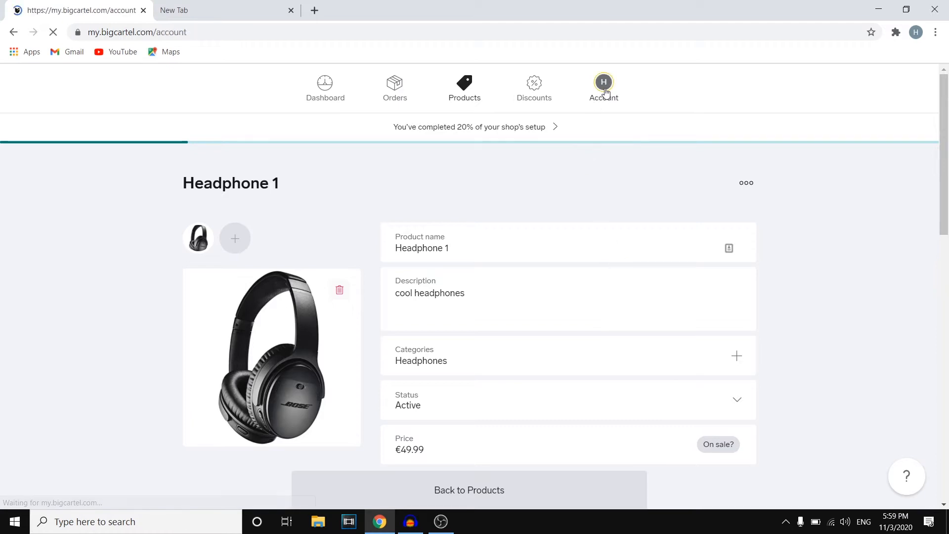
scroll(618, 153, down, 4)
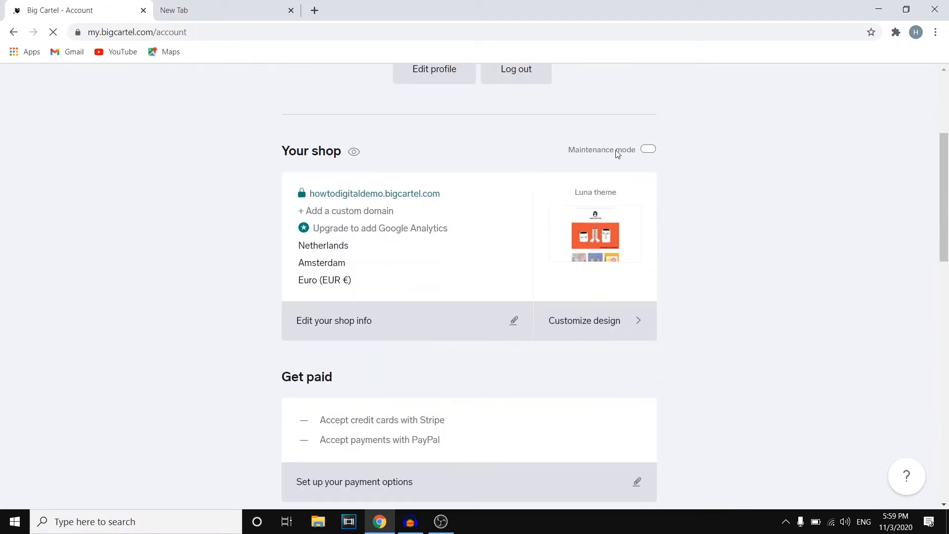
click(621, 322)
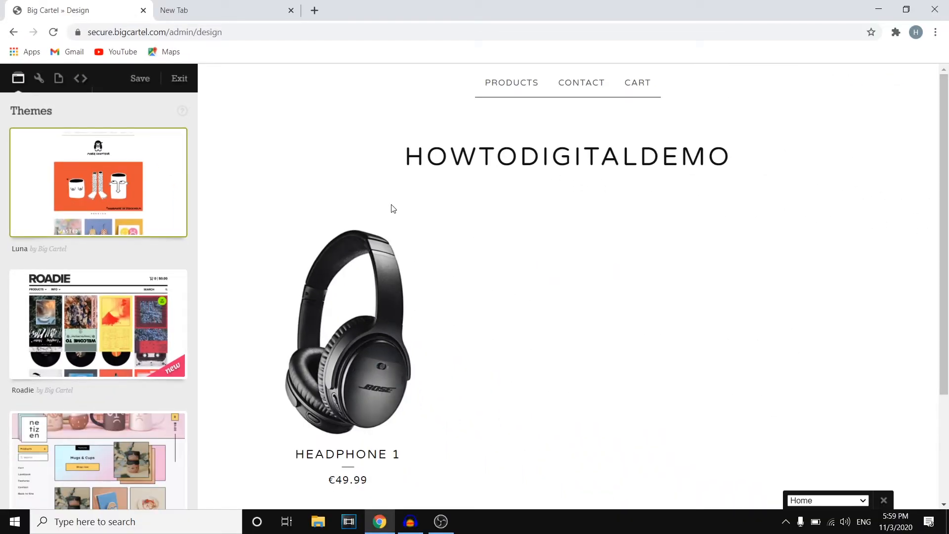
Step: Browse the available themes and apply Roadie to the shop preview
scroll(142, 248, down, 10)
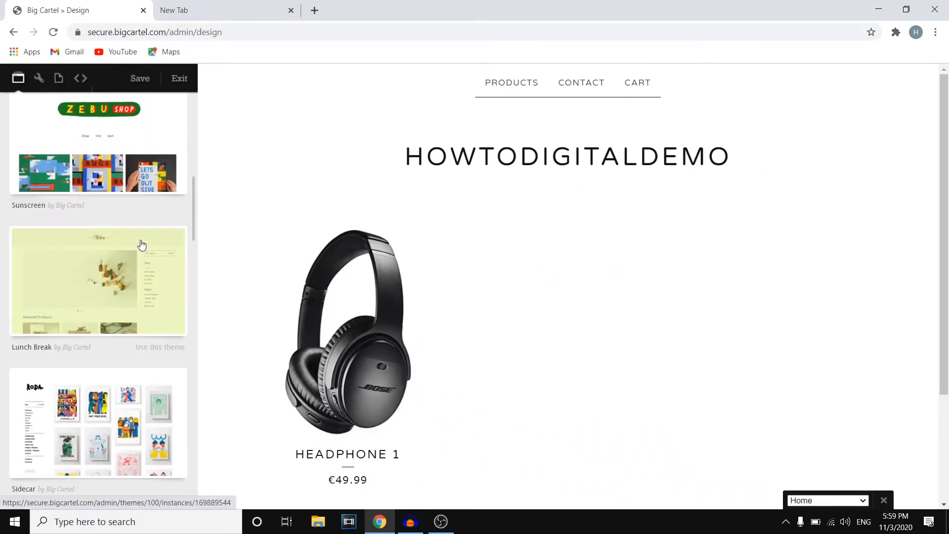
scroll(142, 244, down, 18)
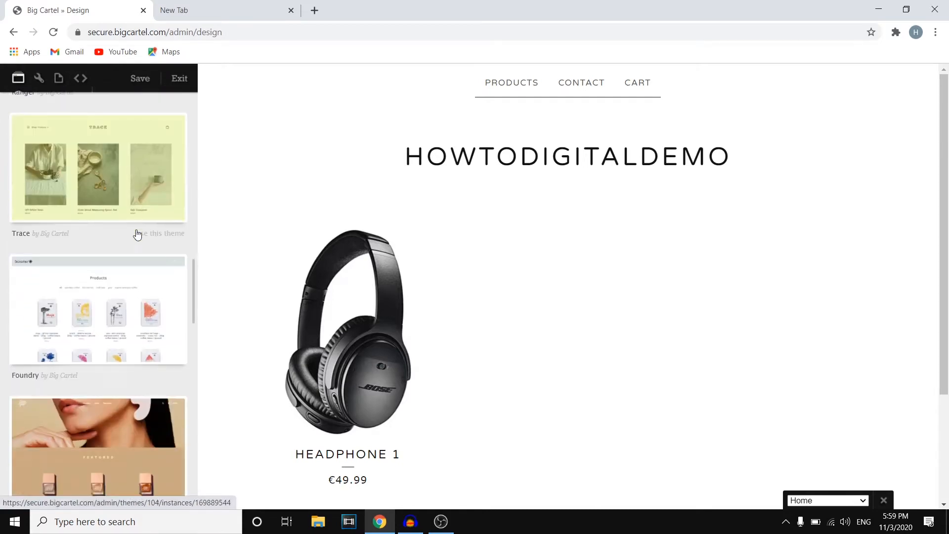
scroll(124, 225, down, 20)
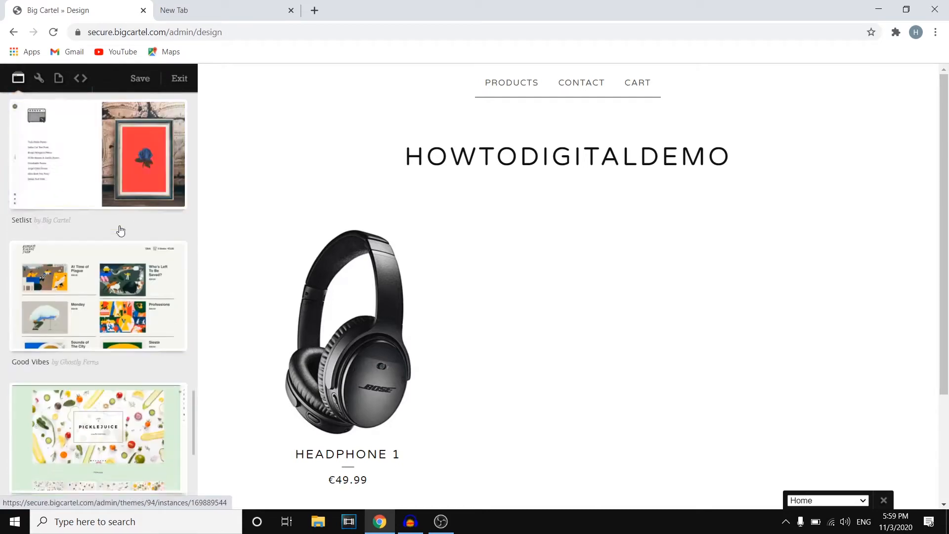
scroll(121, 231, down, 1)
scroll(109, 218, up, 20)
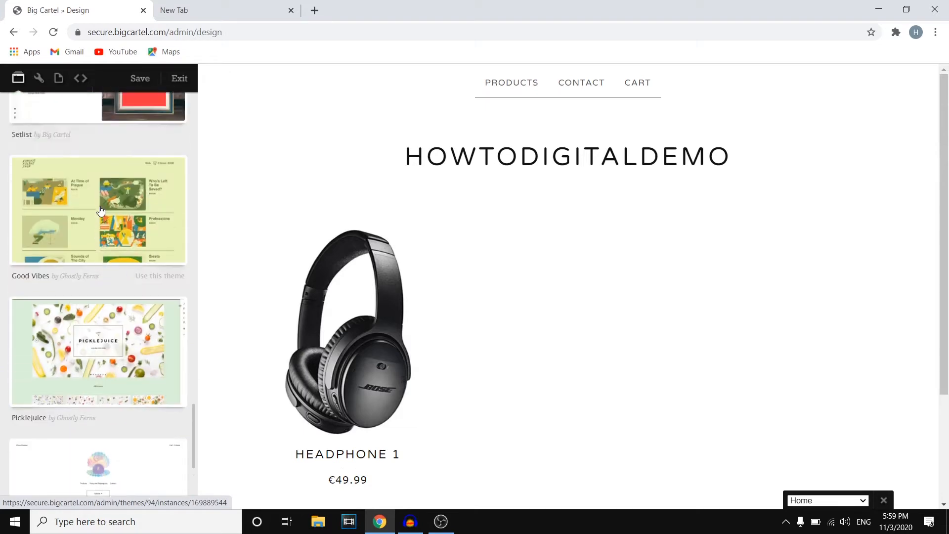
scroll(91, 206, up, 15)
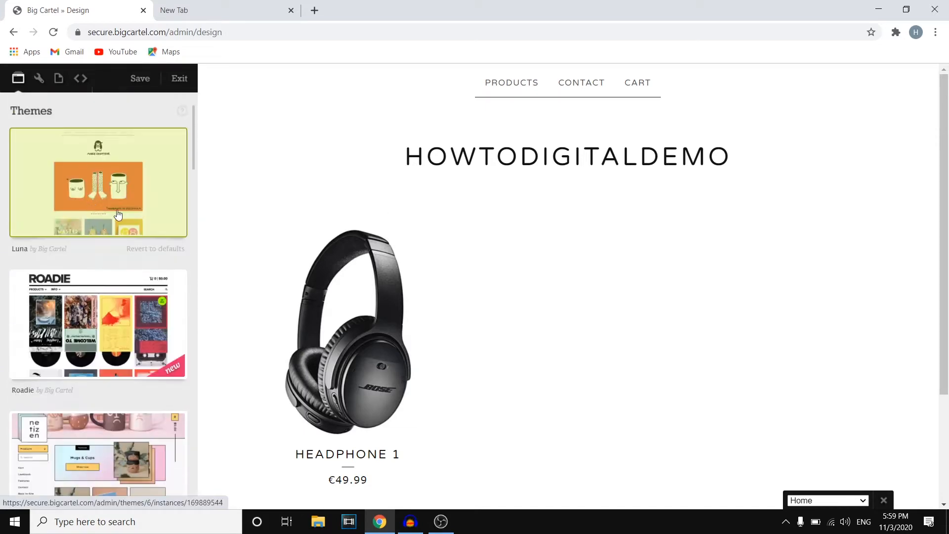
click(124, 327)
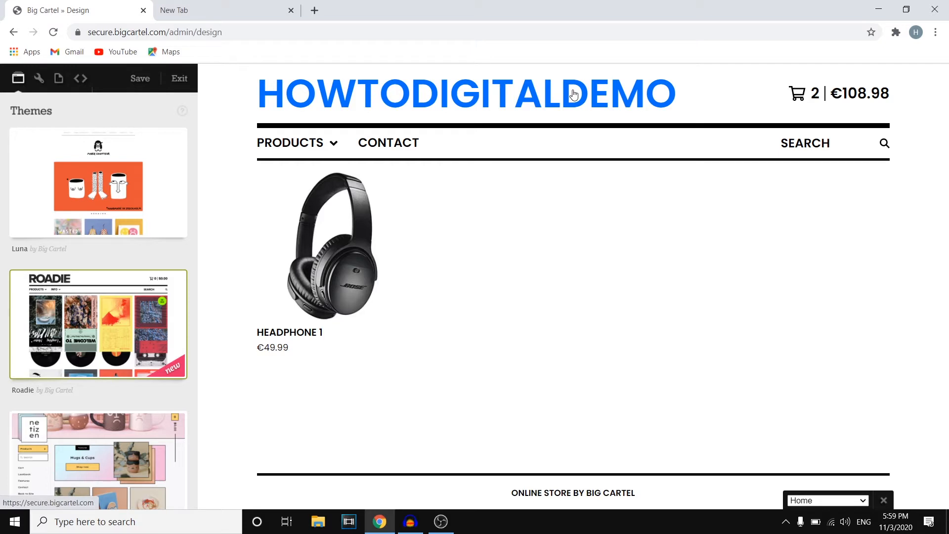
Step: Preview the shop's cart and product pages in the Roadie theme
click(333, 144)
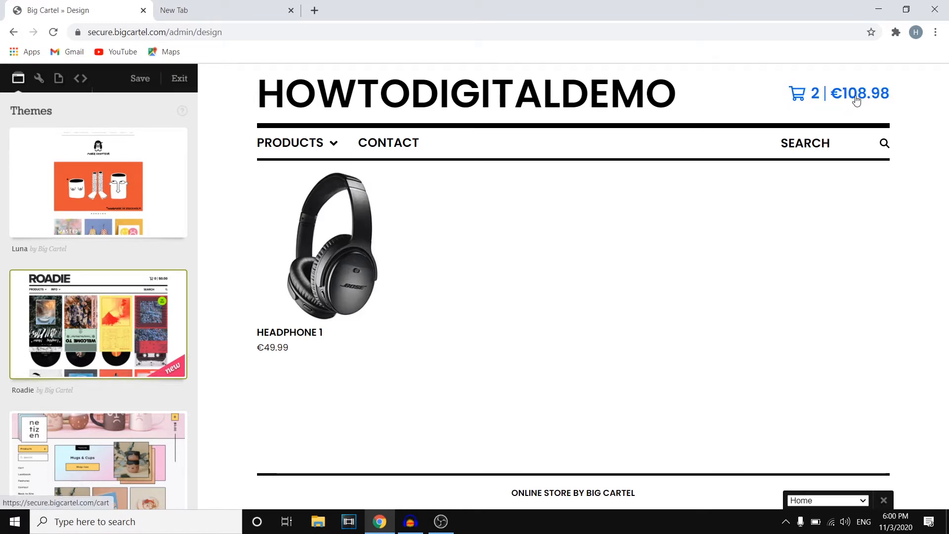
scroll(163, 326, down, 1)
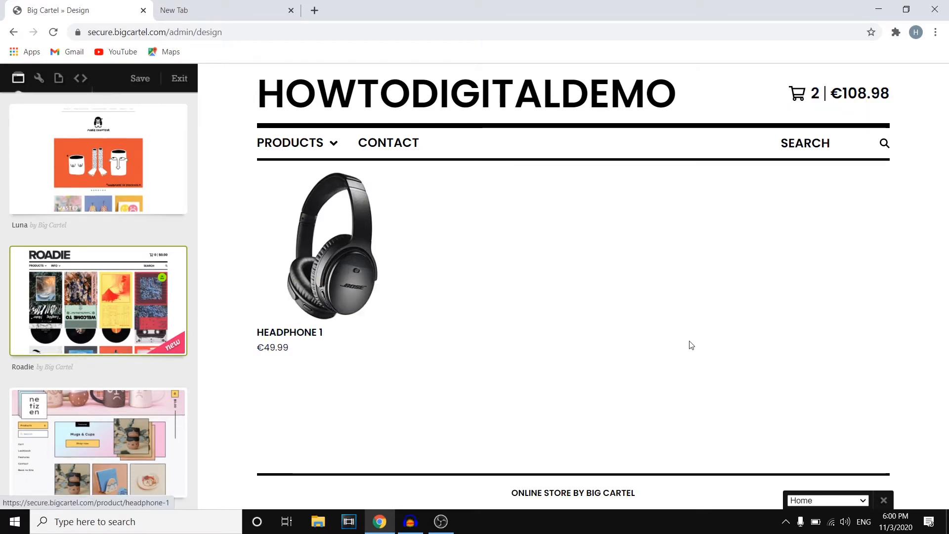
click(827, 500)
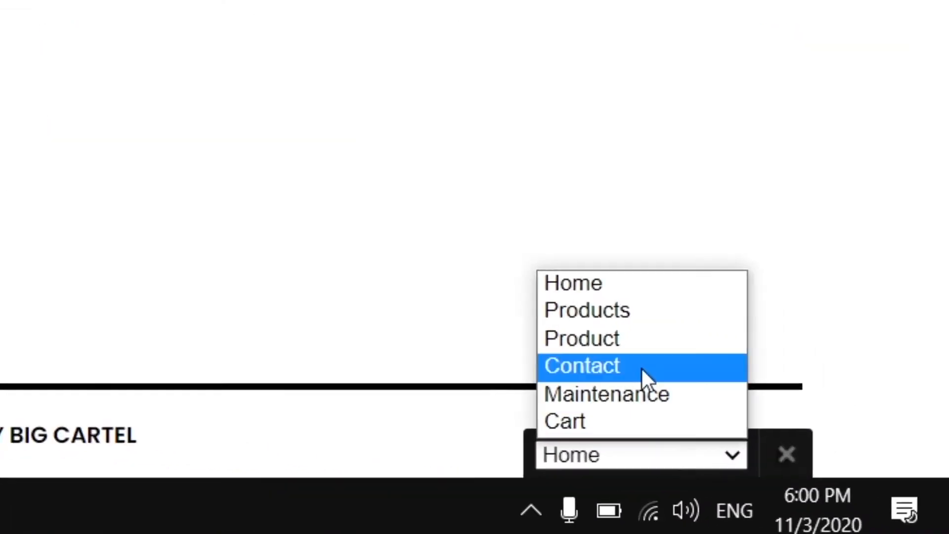
click(603, 418)
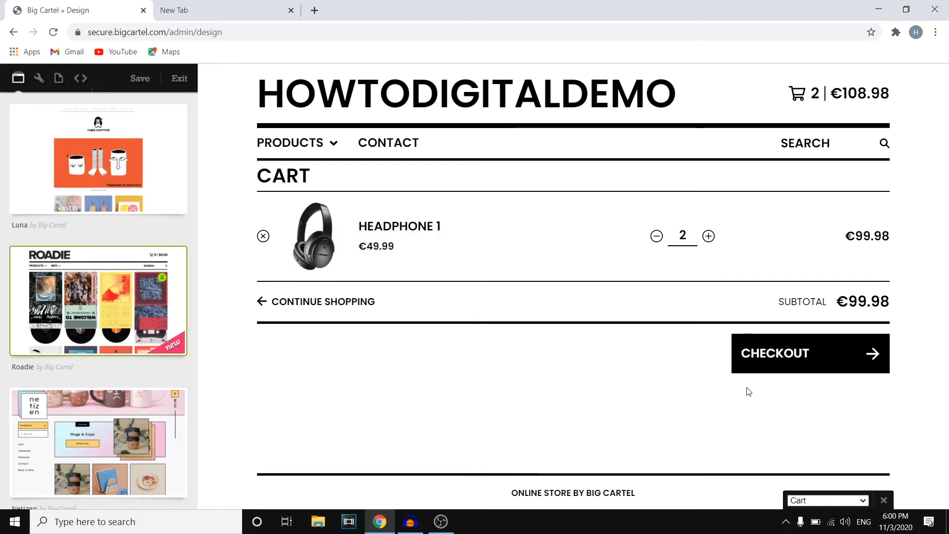
click(809, 500)
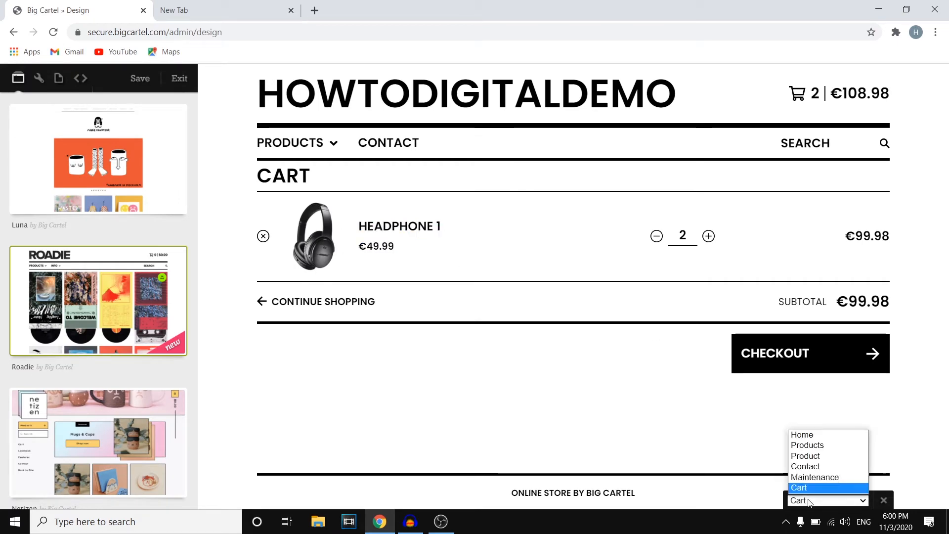
click(814, 456)
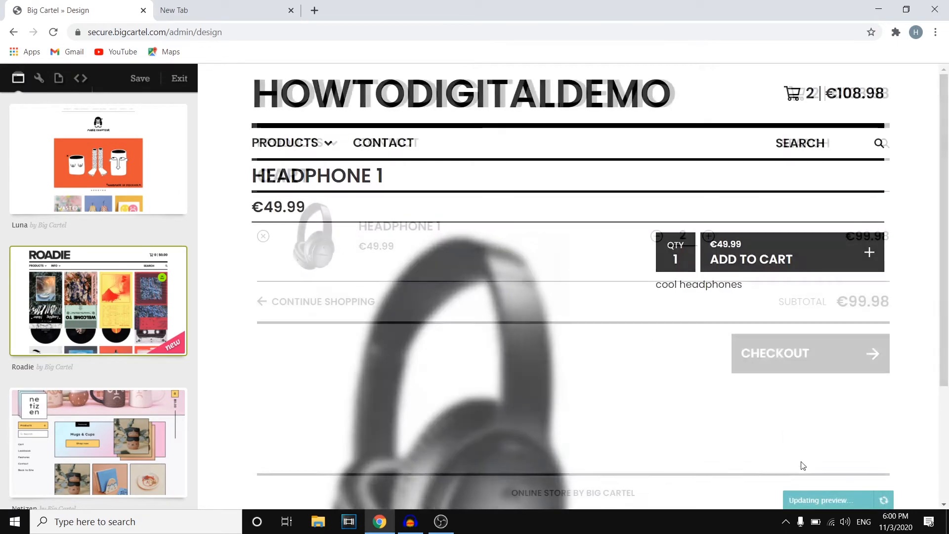
scroll(679, 364, down, 3)
scroll(495, 297, up, 3)
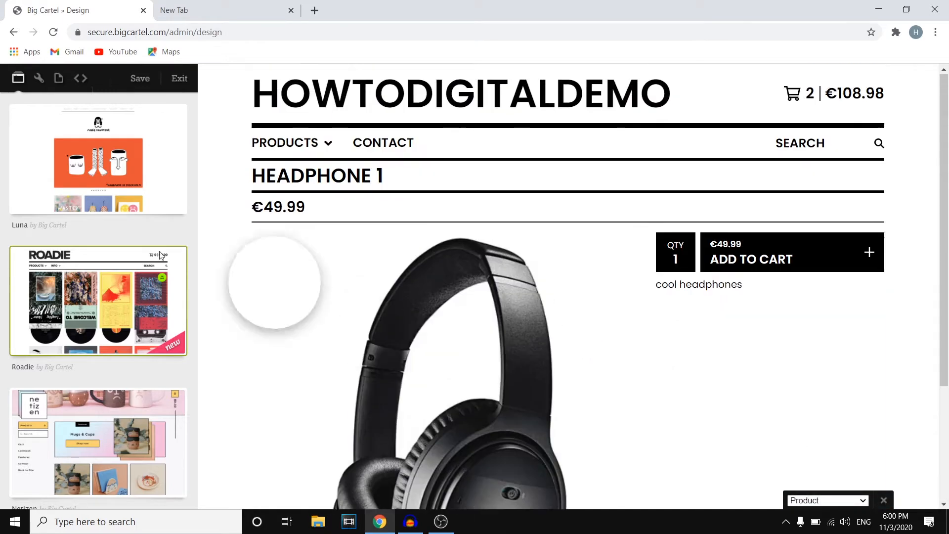
Step: Switch the shop to the Netizen theme and save the design
scroll(113, 287, down, 5)
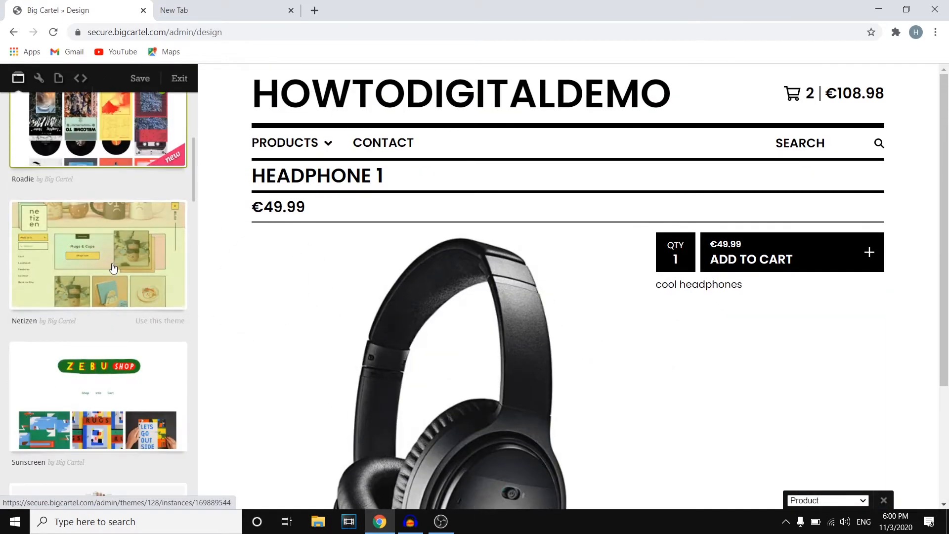
scroll(112, 285, down, 5)
scroll(113, 283, up, 4)
scroll(112, 282, up, 1)
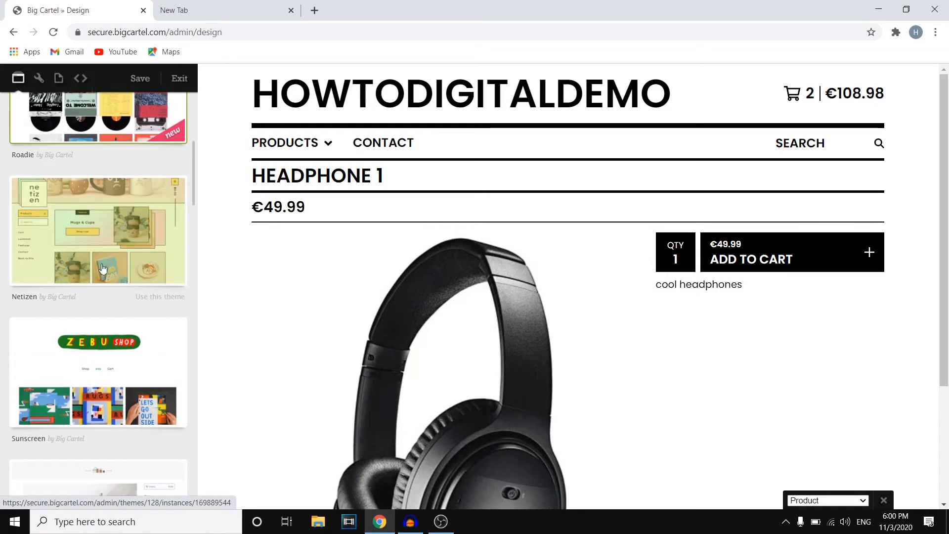
click(108, 257)
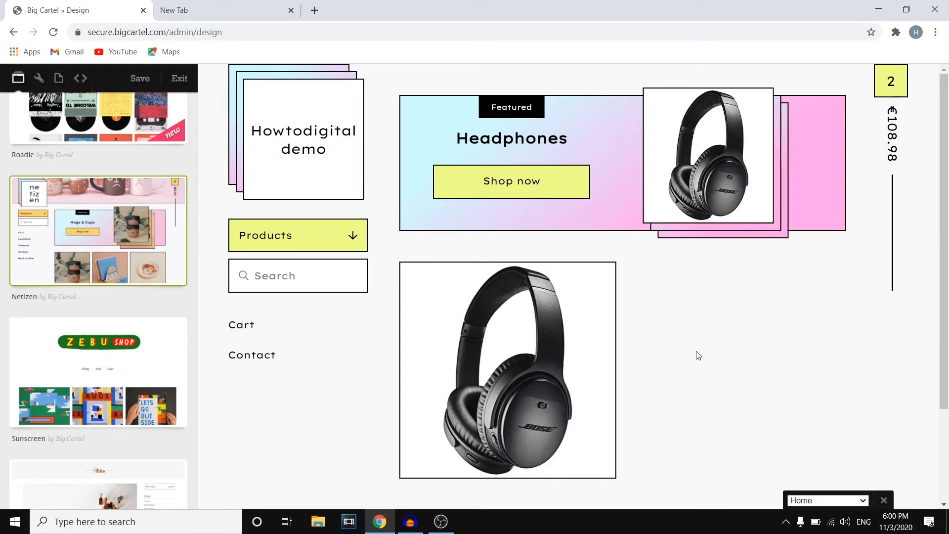
scroll(65, 334, down, 8)
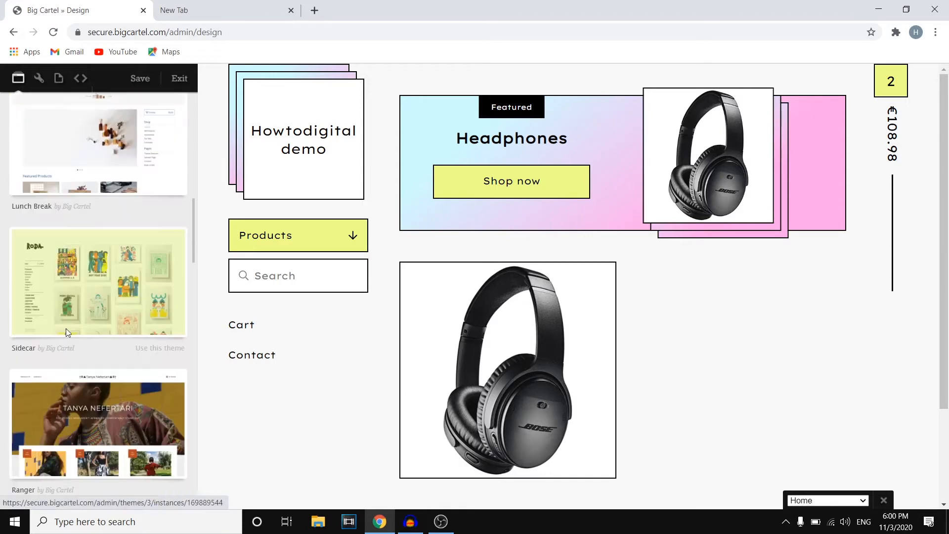
scroll(75, 330, down, 2)
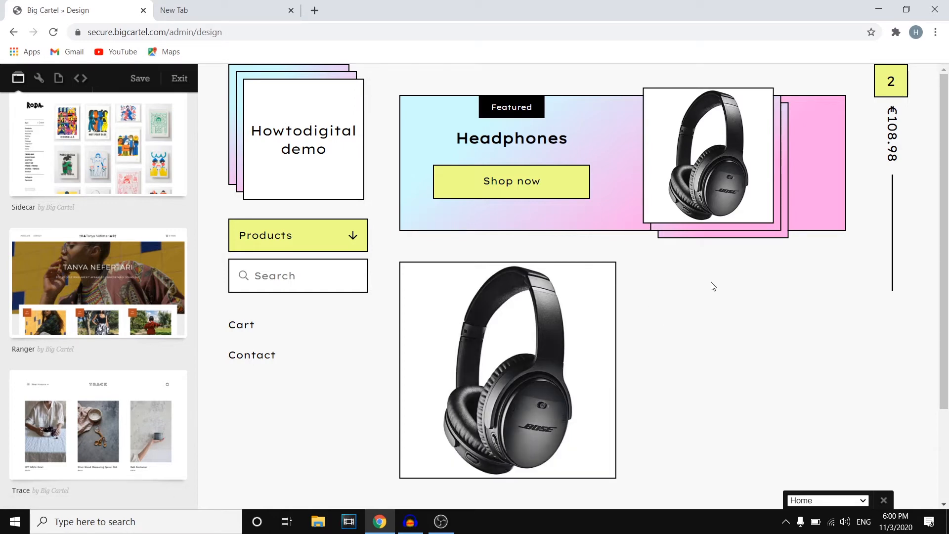
click(140, 78)
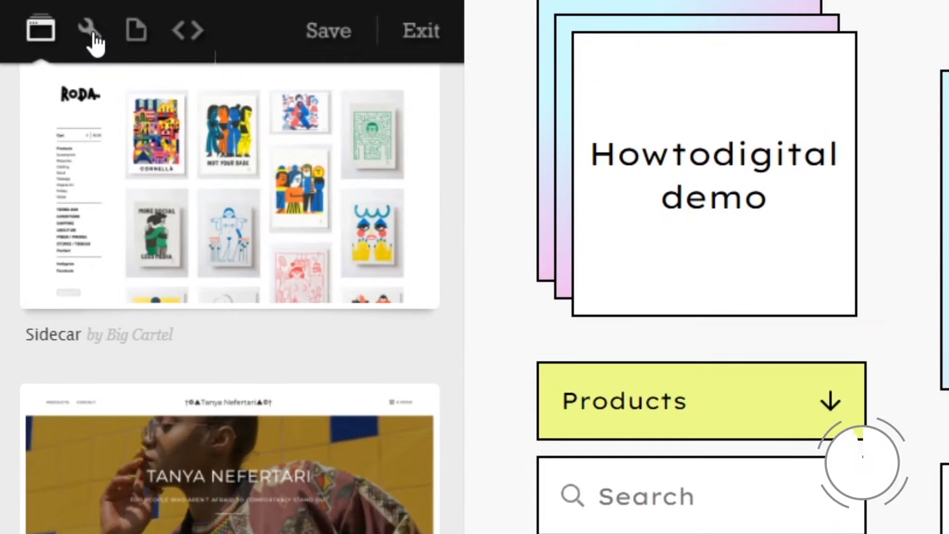
Step: Open the Netizen theme's customization settings and review its image, color, font, product layout and social link options
click(93, 35)
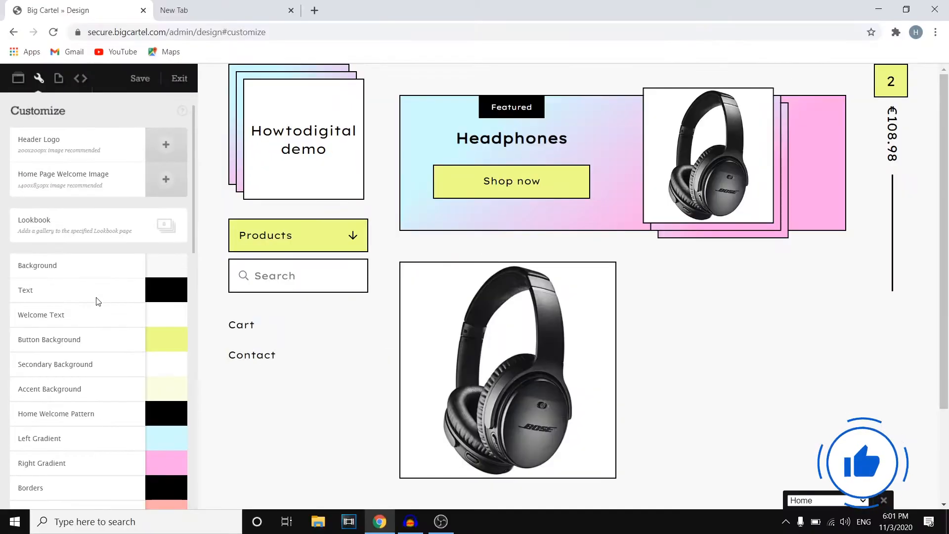
scroll(98, 294, down, 7)
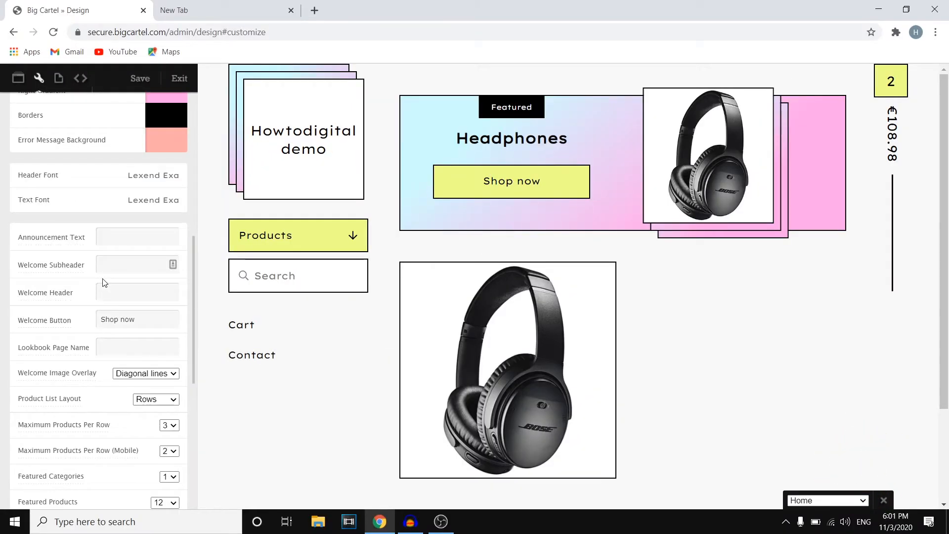
scroll(105, 256, down, 6)
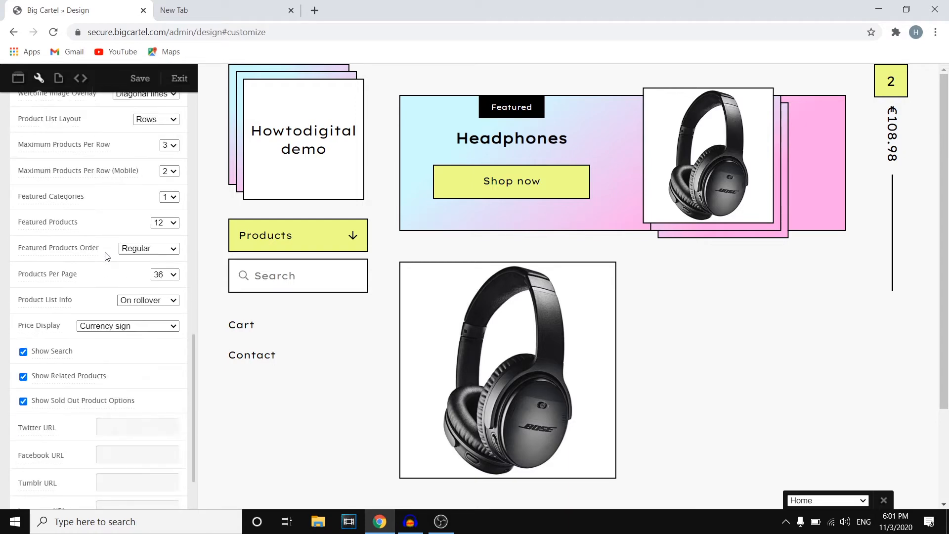
scroll(105, 256, down, 1)
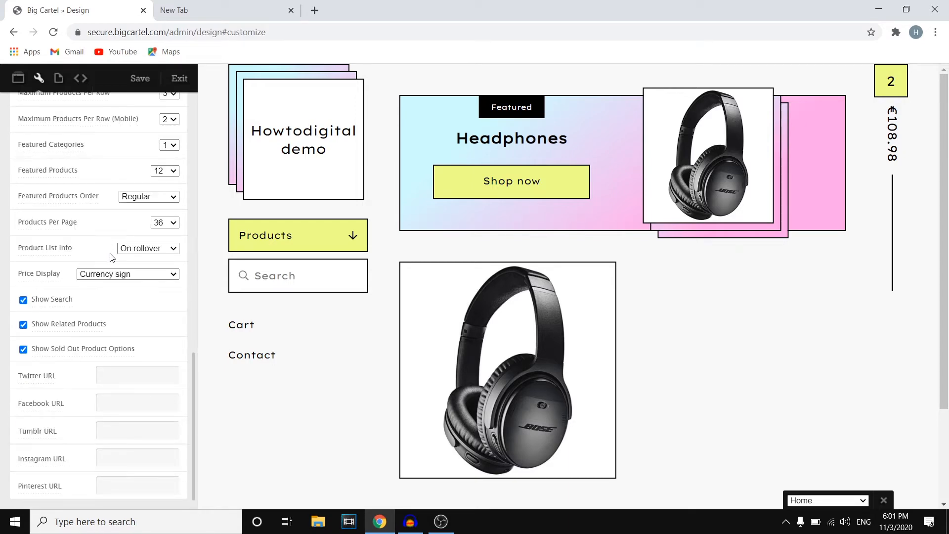
Step: Upload a circle-cropped PNG from the D: drive as the shop's Header Logo
scroll(109, 416, up, 15)
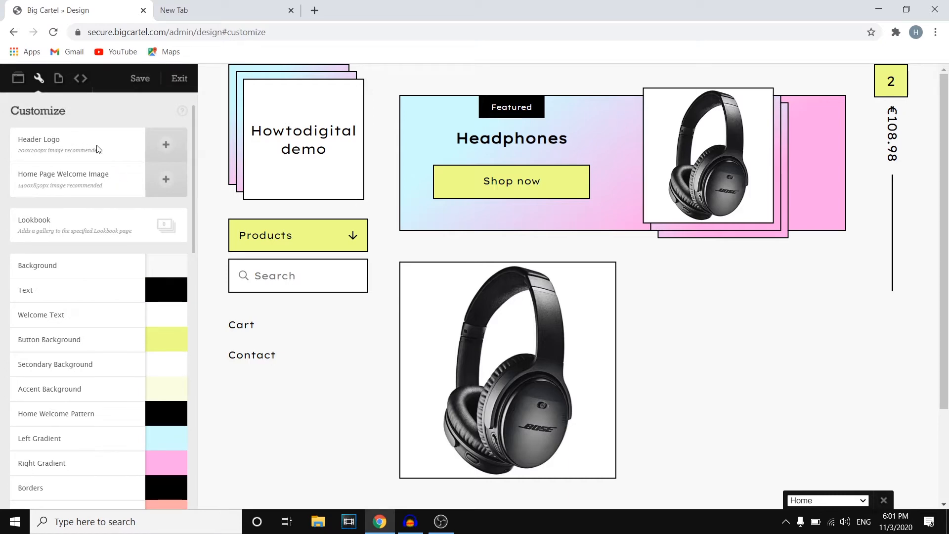
click(164, 149)
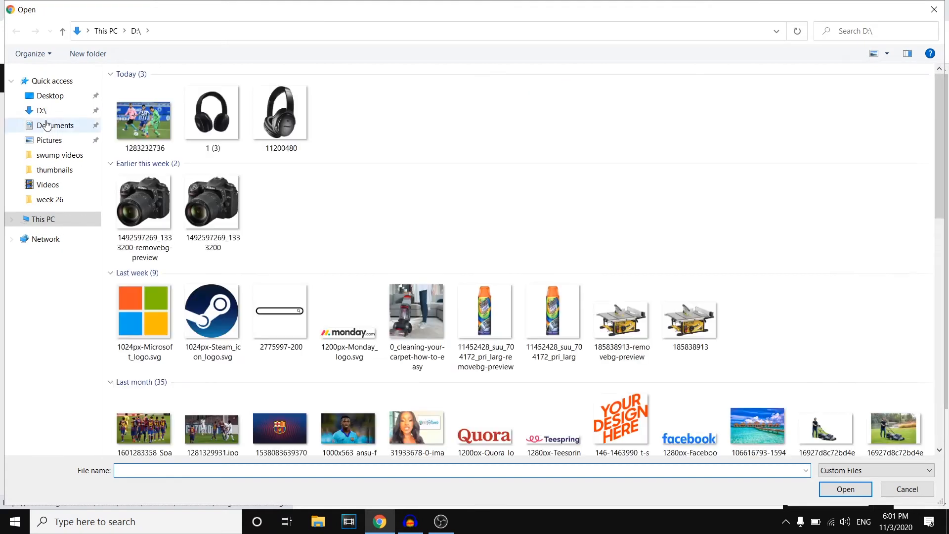
click(59, 112)
click(262, 472)
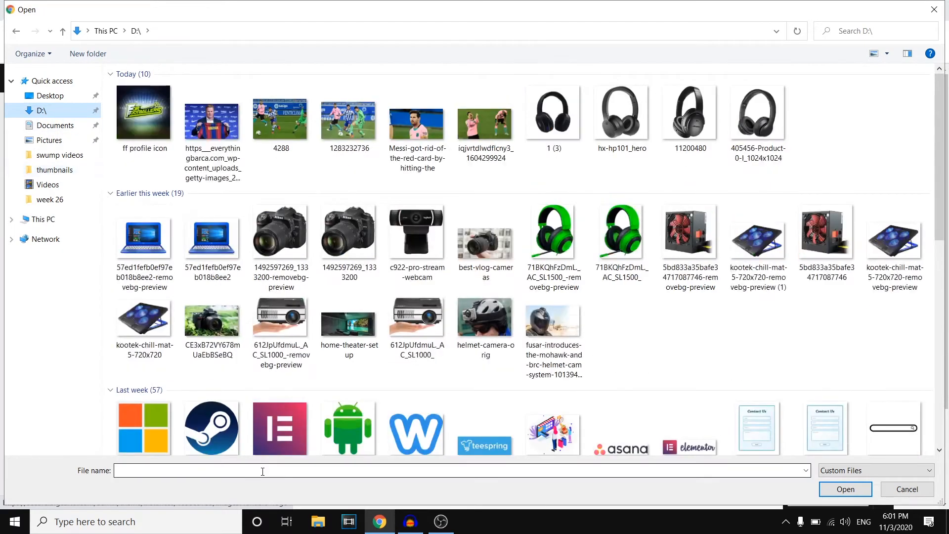
text(circl)
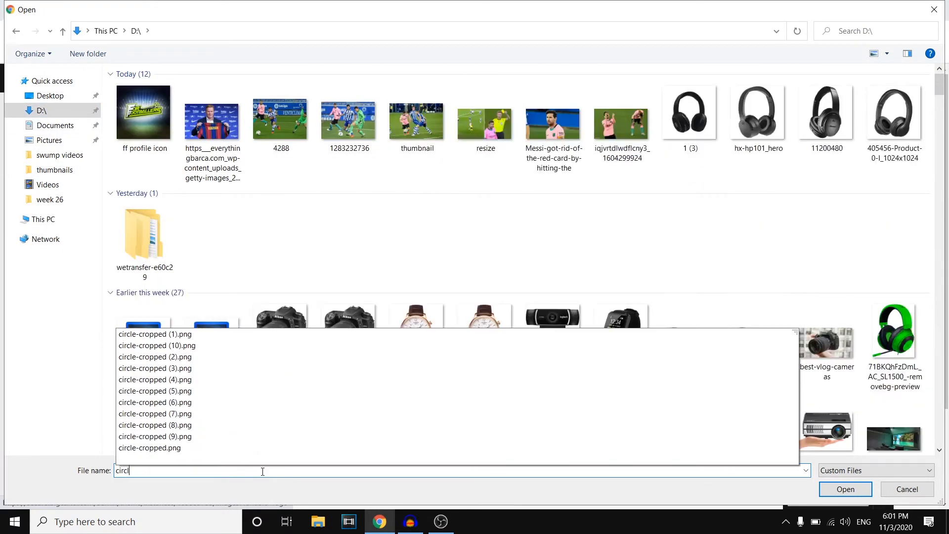
key(Up)
key(Return)
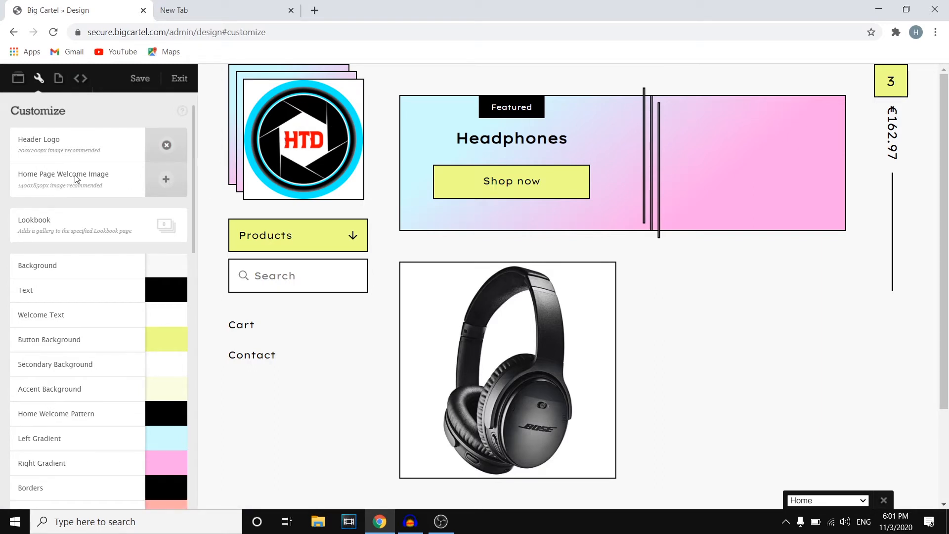
Step: Upload the Pexels photo of a woman planking on a beach from the D: drive as the Home Page Welcome Image
click(164, 181)
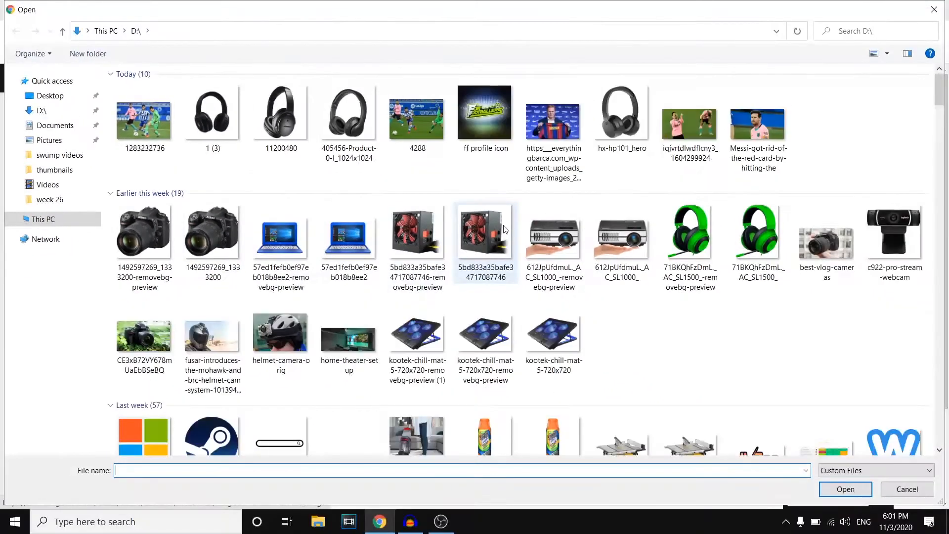
scroll(504, 228, down, 4)
scroll(506, 226, up, 2)
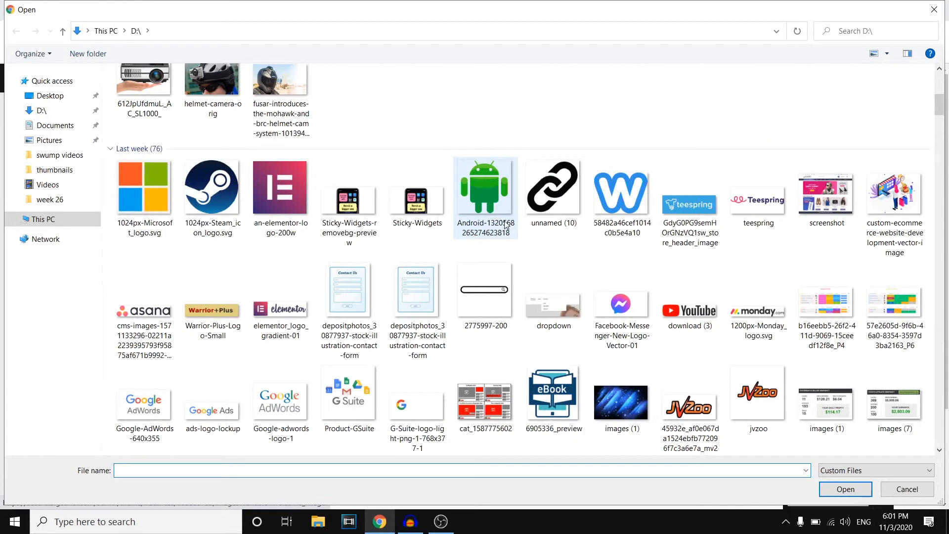
scroll(507, 225, down, 10)
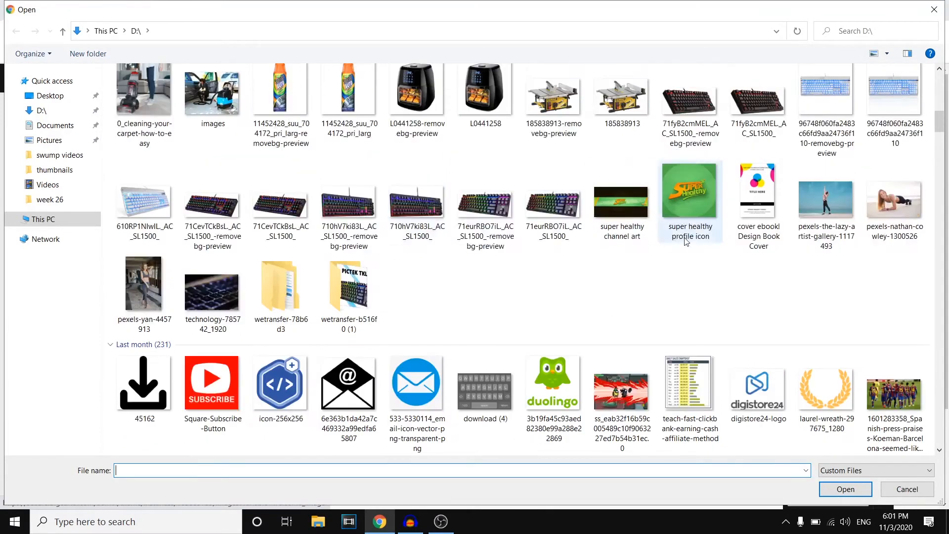
click(876, 237)
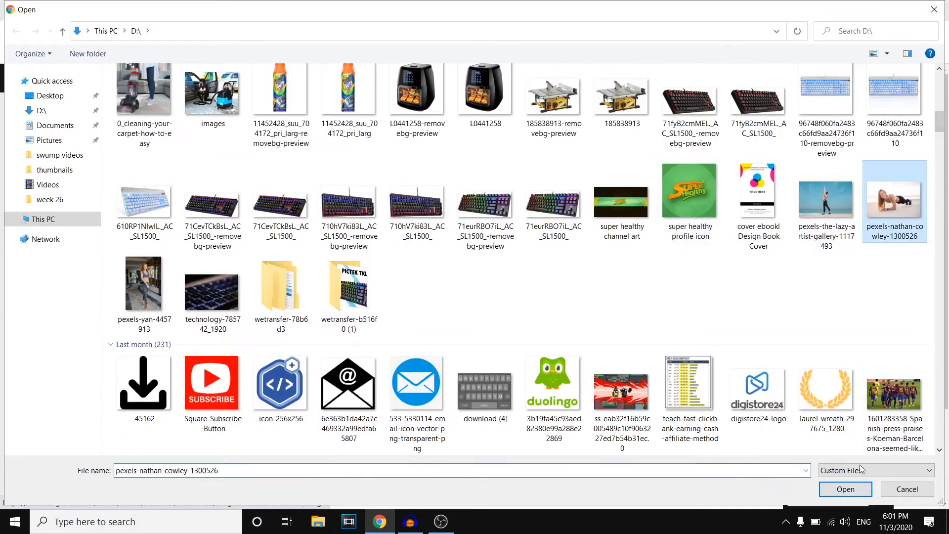
click(844, 489)
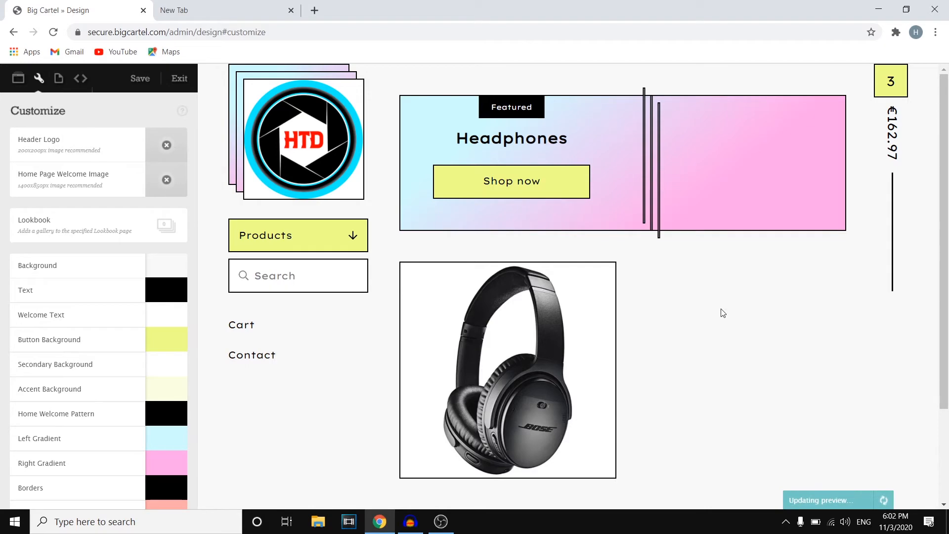
Step: Examine the home page preview with the new logo and welcome image, from the banner to the product section
scroll(618, 255, down, 8)
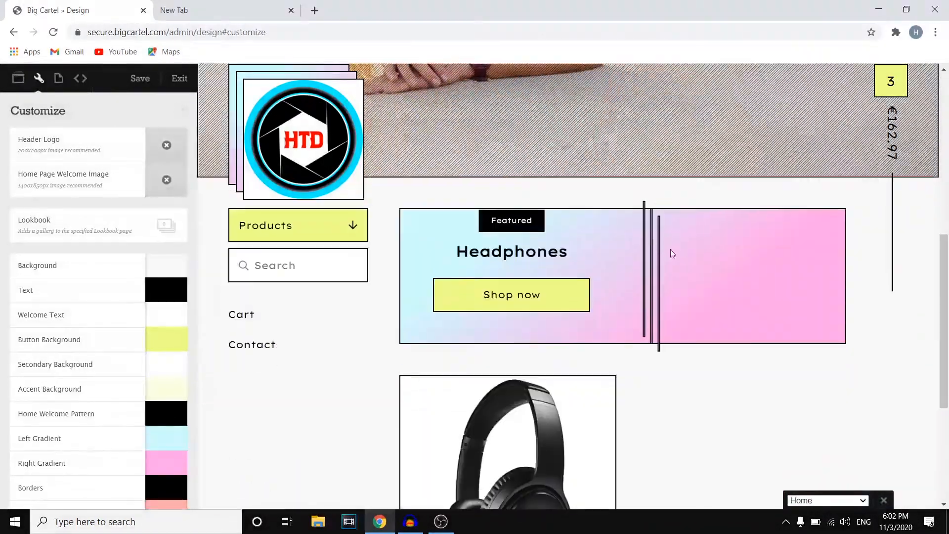
scroll(692, 262, up, 8)
scroll(587, 269, down, 4)
scroll(625, 265, up, 4)
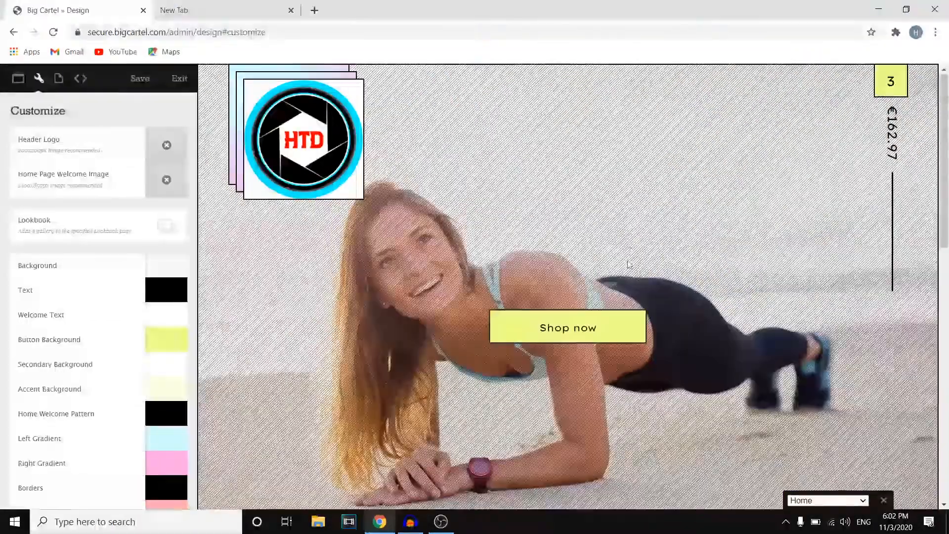
scroll(613, 259, down, 10)
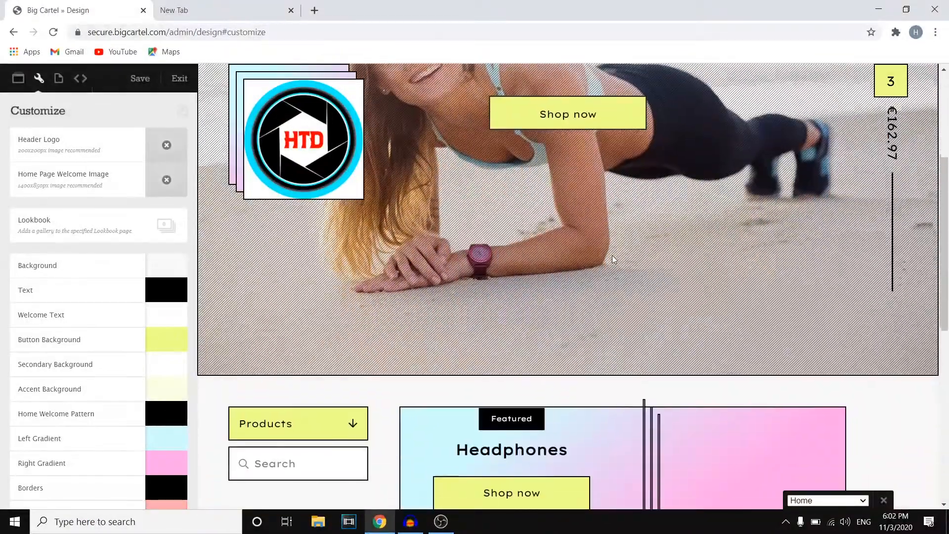
scroll(692, 277, up, 10)
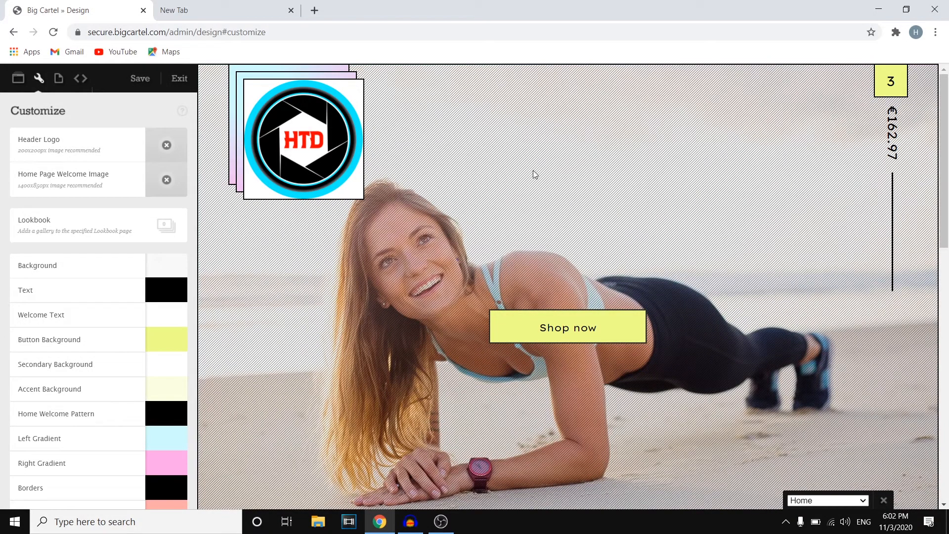
scroll(534, 174, down, 4)
scroll(530, 217, down, 4)
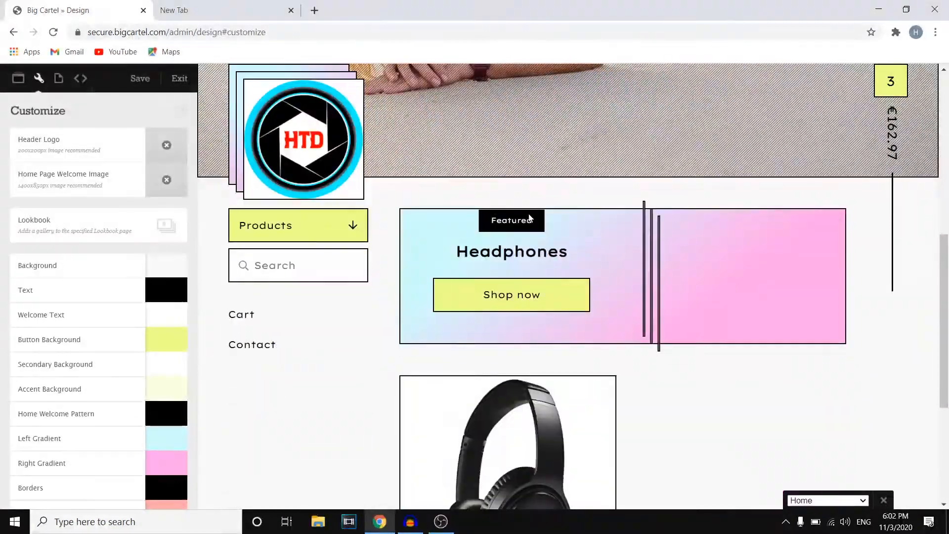
scroll(527, 218, down, 4)
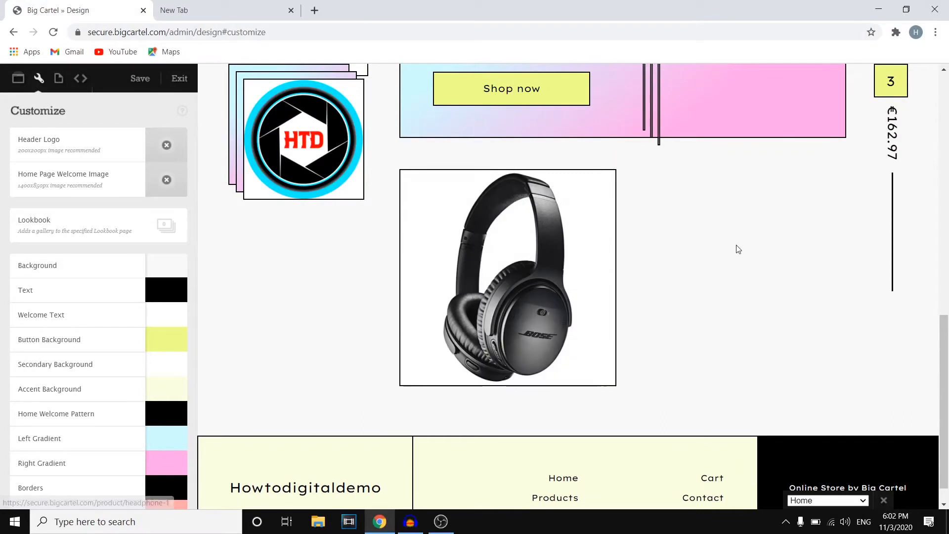
scroll(737, 252, up, 2)
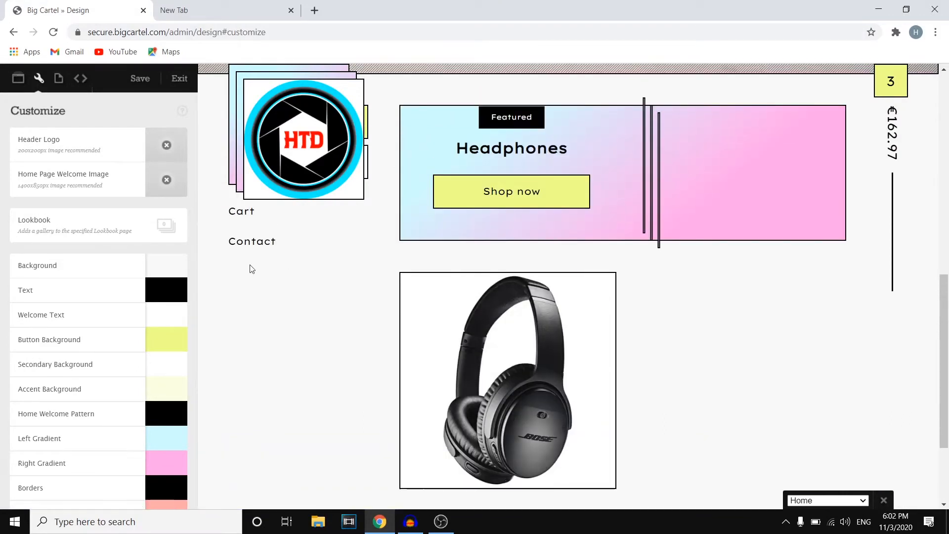
Step: Set the theme's Background color to white, #FFFFFF
scroll(93, 276, down, 1)
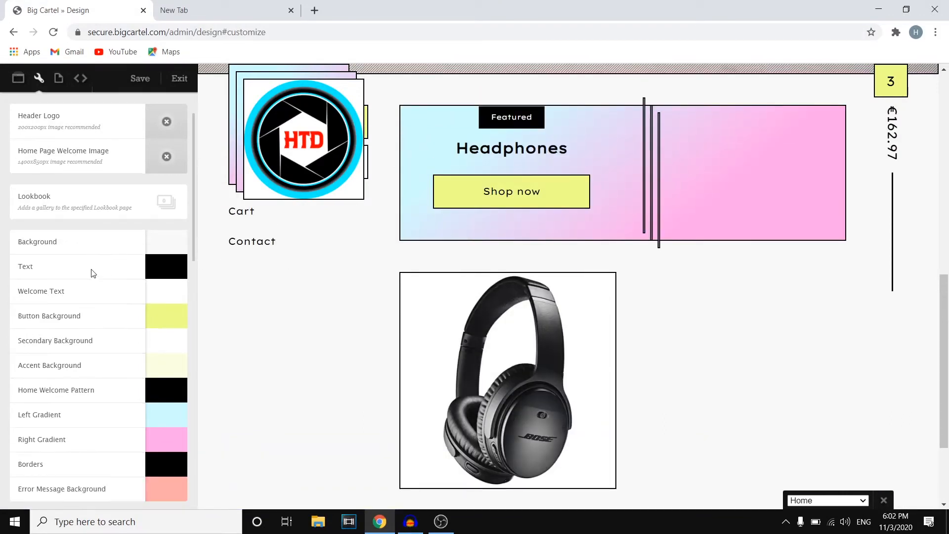
scroll(83, 263, down, 1)
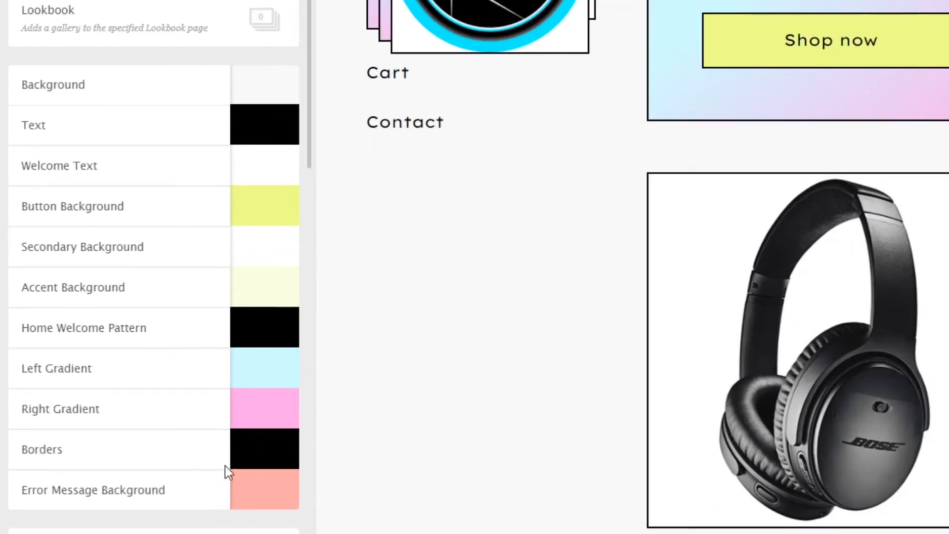
scroll(74, 291, down, 3)
scroll(61, 289, up, 3)
scroll(55, 191, down, 1)
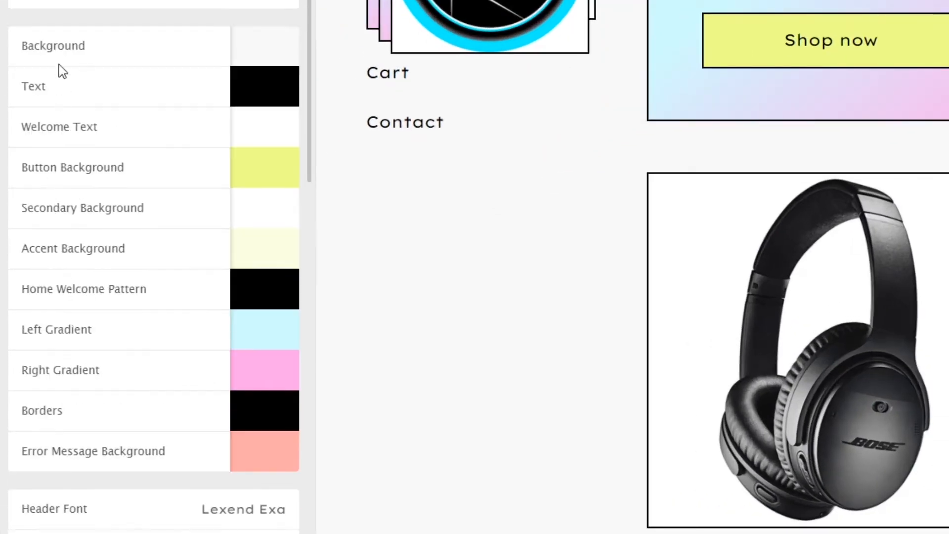
click(252, 46)
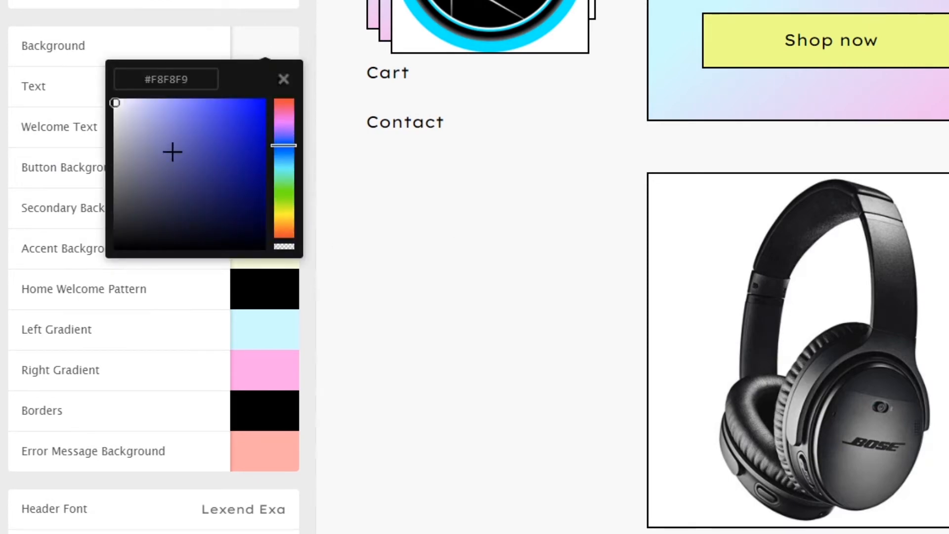
mouse_move(173, 150)
mouse_down()
mouse_move(303, 75)
mouse_move(303, 144)
mouse_move(271, 215)
mouse_move(286, 204)
mouse_move(284, 186)
mouse_up()
drag(205, 168, 309, 87)
drag(281, 185, 285, 204)
mouse_move(283, 166)
mouse_down()
mouse_move(284, 157)
mouse_move(284, 216)
mouse_move(284, 131)
mouse_move(284, 202)
mouse_up()
mouse_move(244, 134)
mouse_down()
mouse_move(191, 155)
mouse_move(114, 98)
mouse_move(113, 162)
mouse_move(96, 82)
mouse_up()
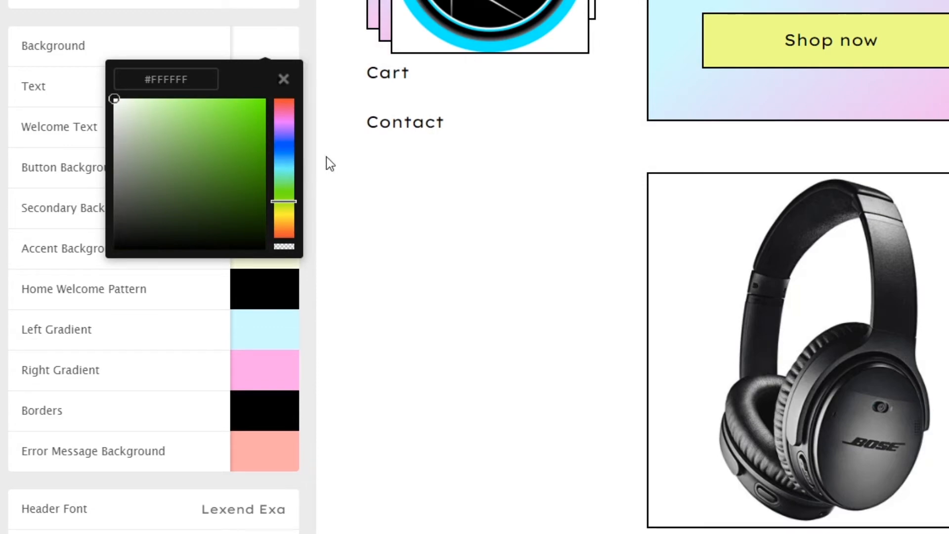
click(284, 80)
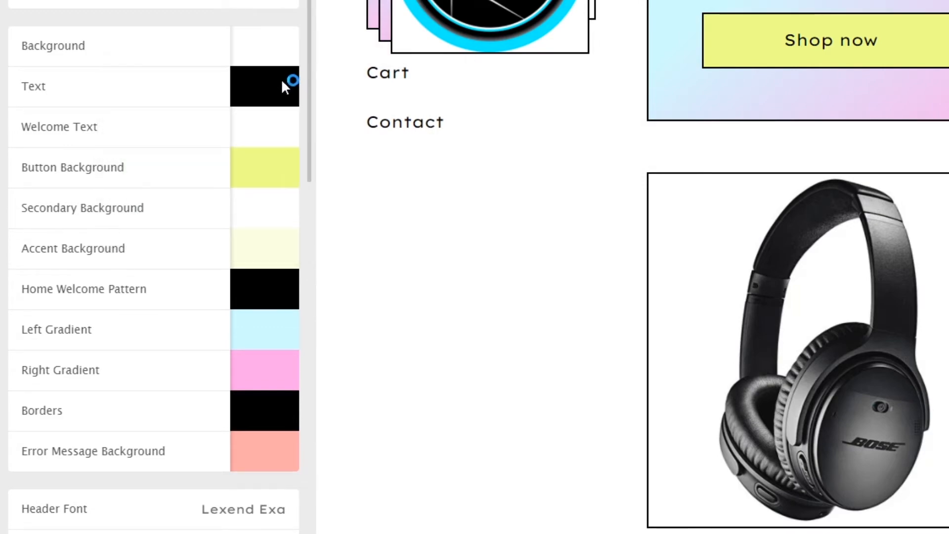
Step: Try red #FF0000 as the Welcome Text color on the home page and restore it to white #FFFFFF
scroll(388, 160, up, 8)
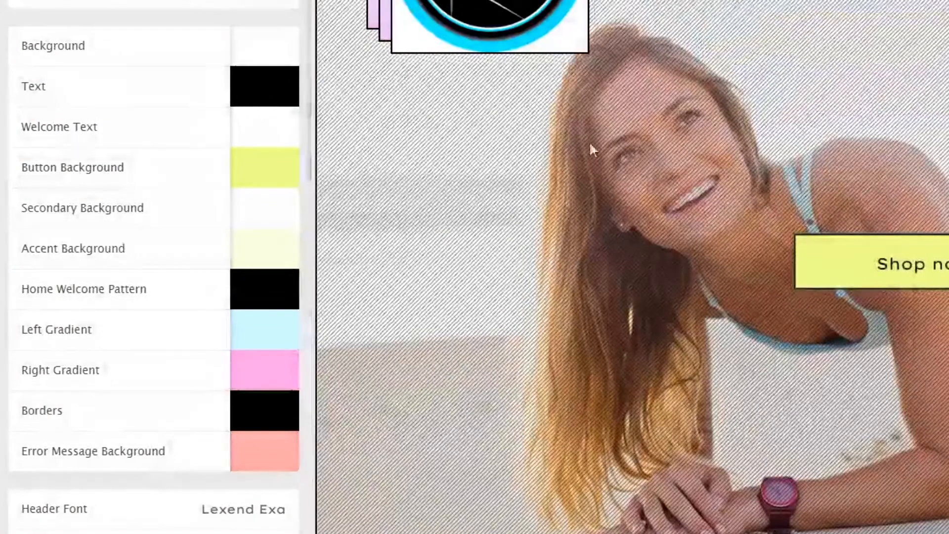
scroll(749, 150, down, 10)
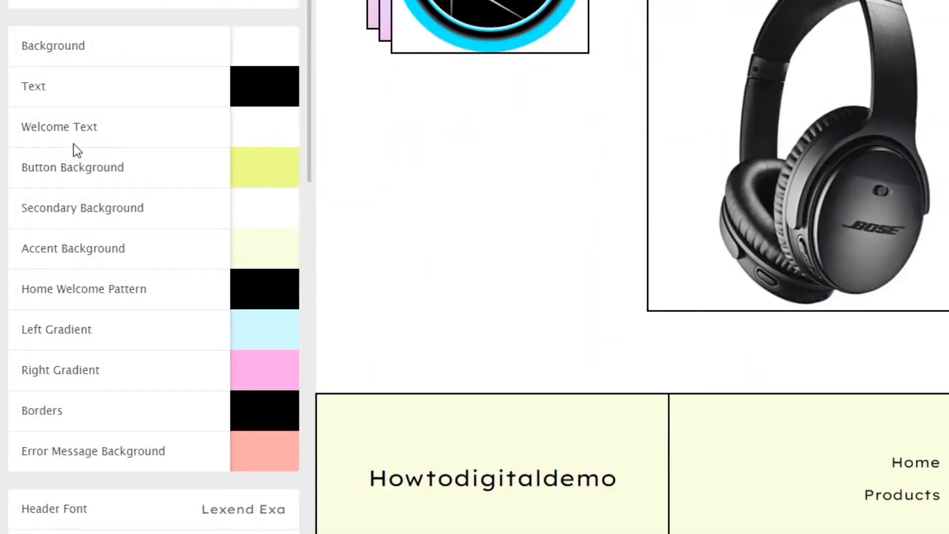
scroll(461, 184, up, 10)
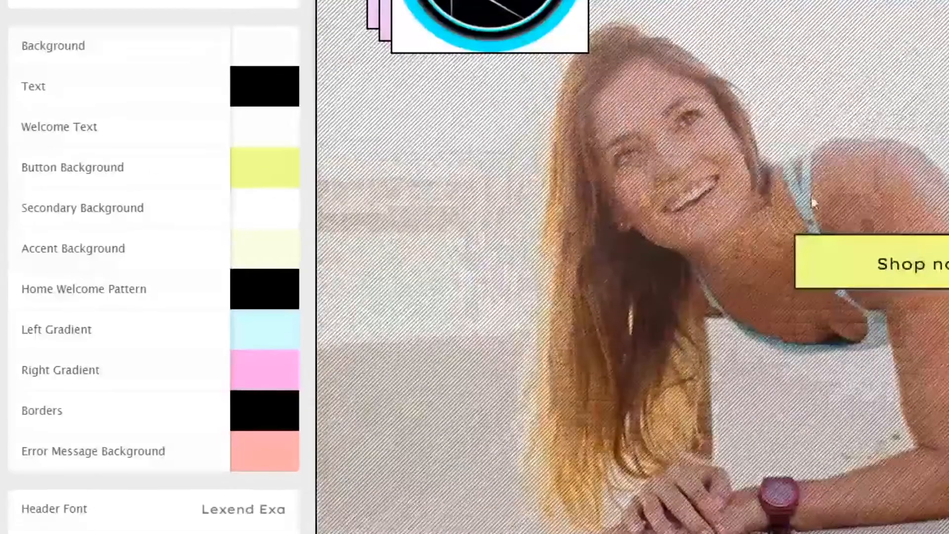
click(263, 144)
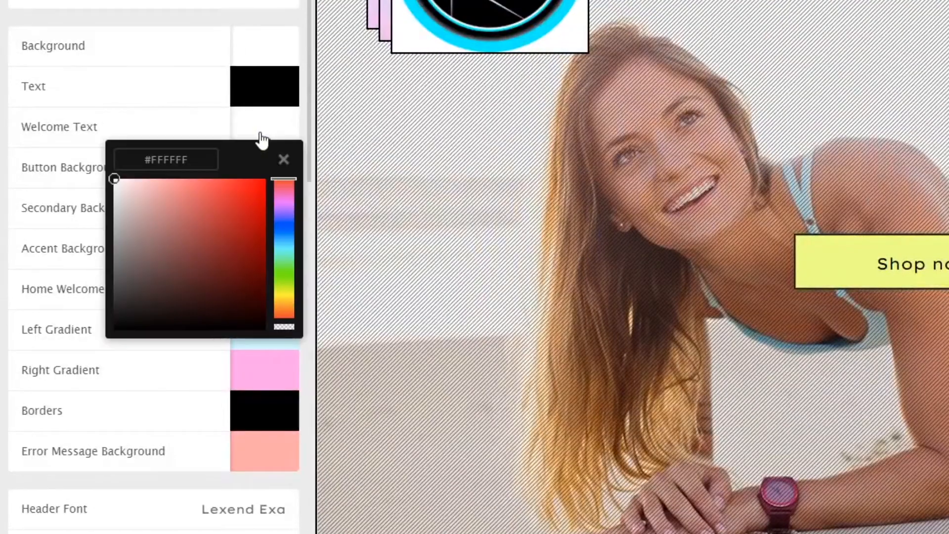
drag(226, 212, 270, 175)
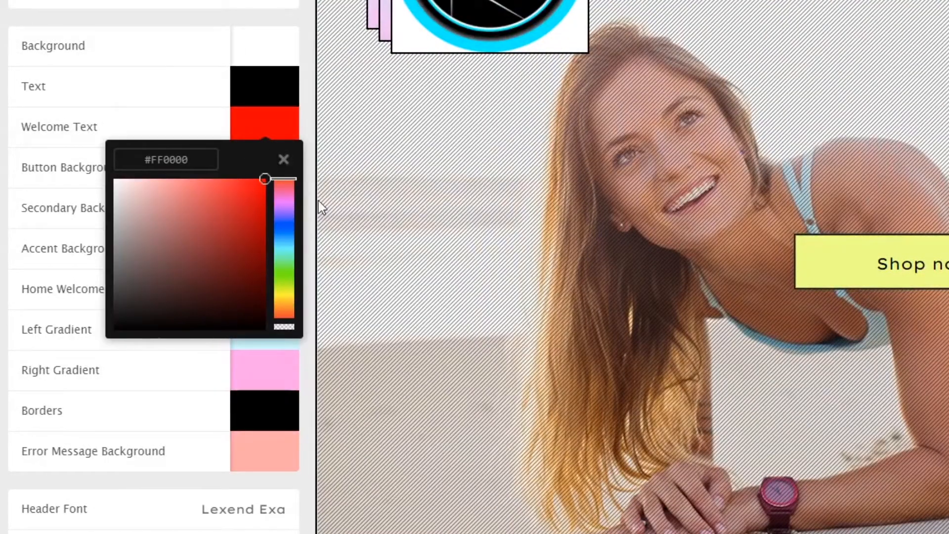
scroll(716, 185, down, 10)
scroll(716, 186, up, 10)
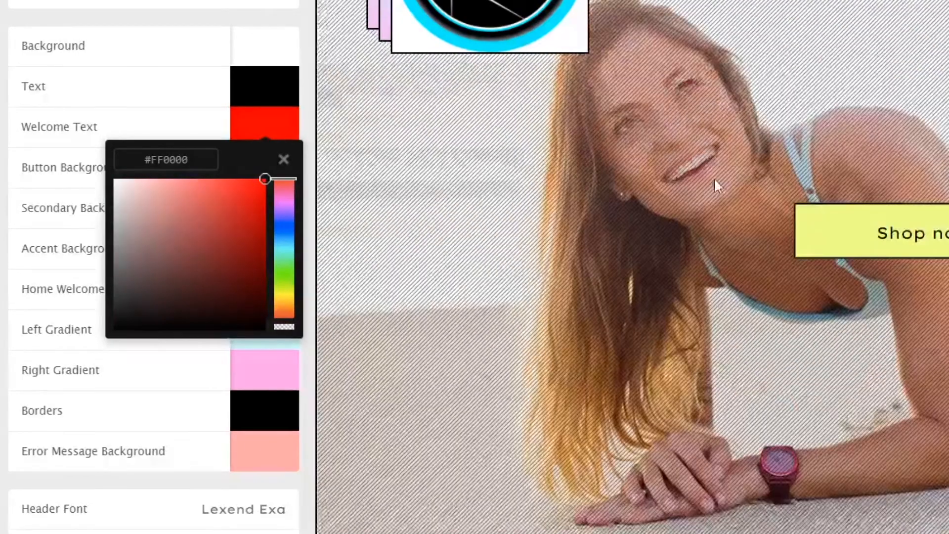
mouse_move(246, 208)
mouse_down()
mouse_move(159, 179)
mouse_move(114, 179)
mouse_up()
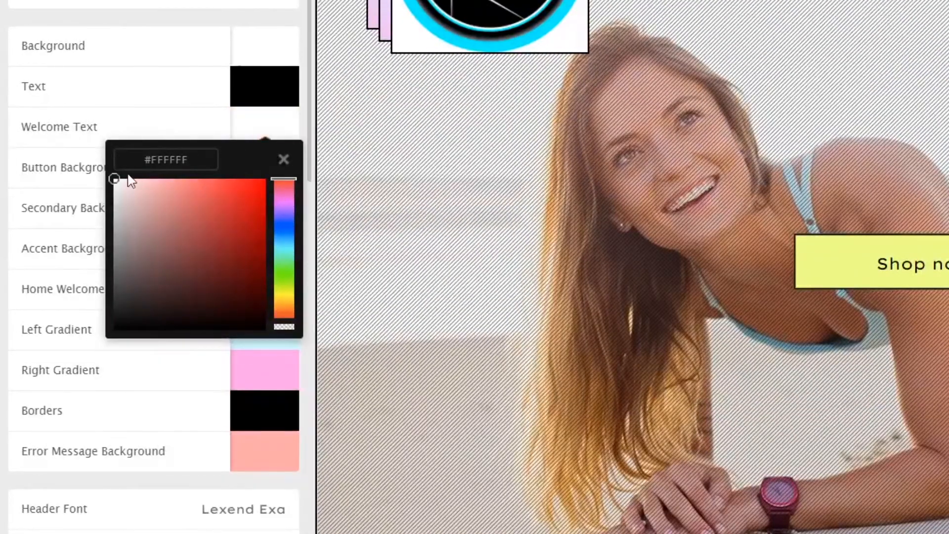
click(261, 178)
drag(54, 151, 57, 148)
click(182, 54)
Step: Try green #3CFF00 for the Button Background color, then set it to white #FFFFFF
scroll(188, 62, down, 1)
click(264, 131)
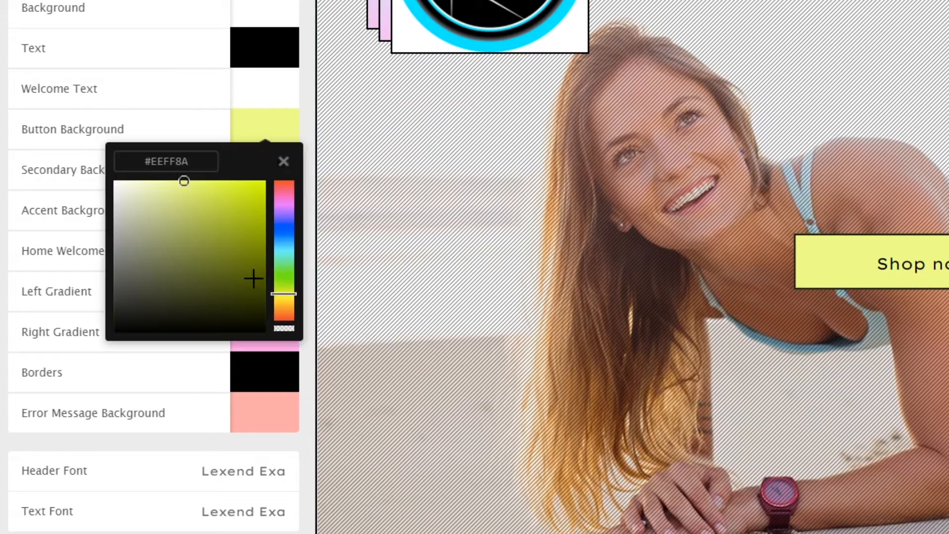
drag(252, 277, 36, 106)
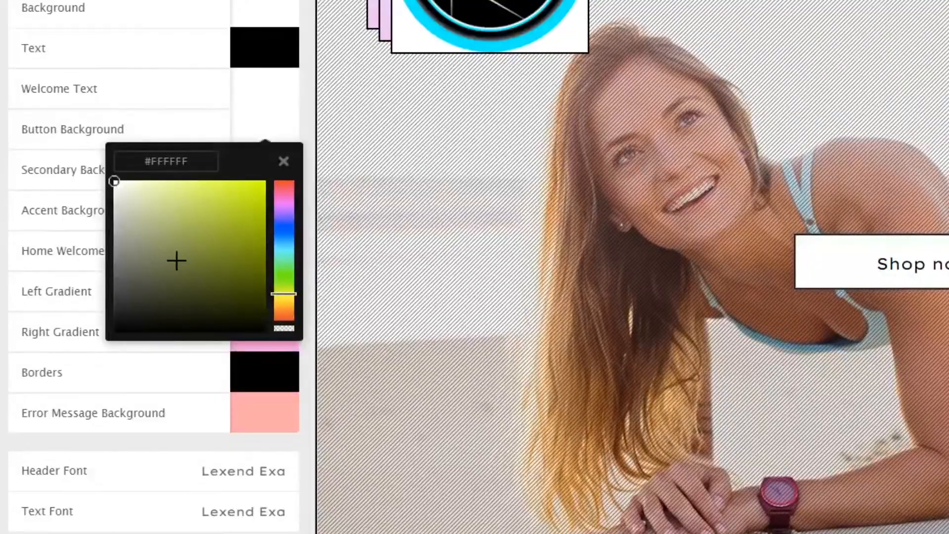
drag(176, 259, 269, 178)
drag(276, 248, 278, 279)
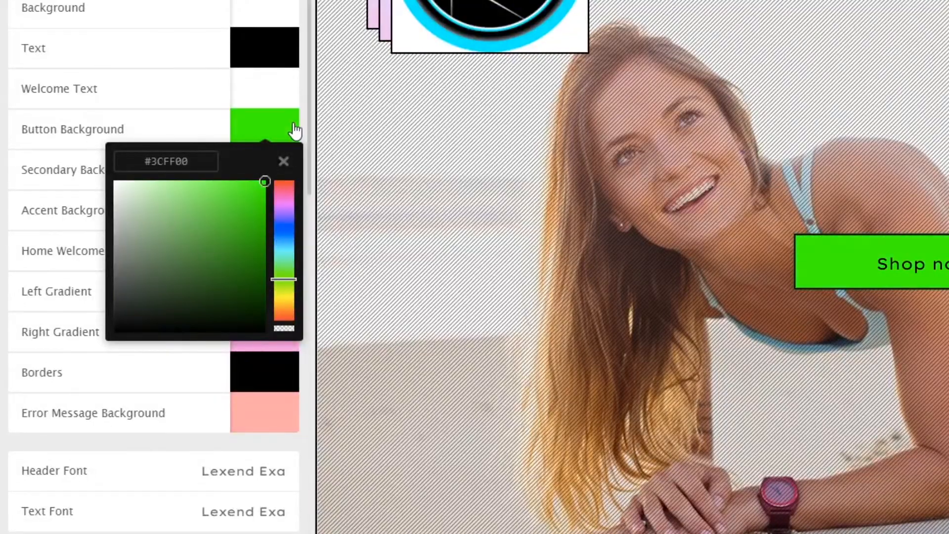
drag(236, 194, 71, 70)
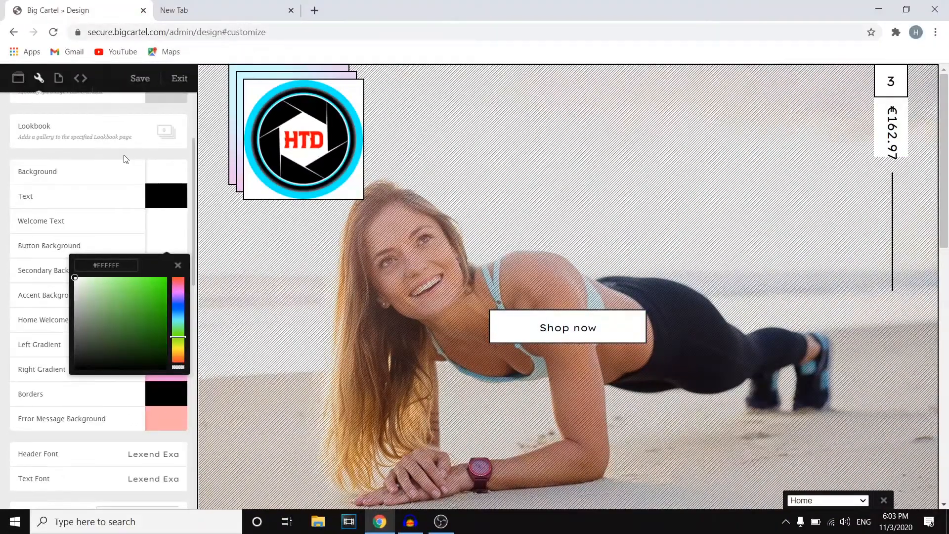
click(117, 167)
scroll(559, 305, down, 2)
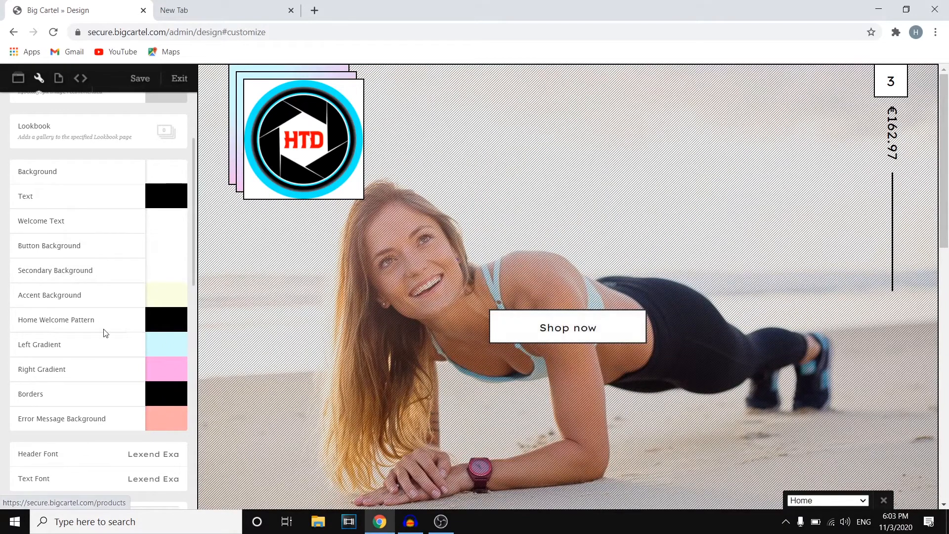
Step: Try Impact as the theme's Header Font, then set it to Georgia
scroll(104, 333, down, 3)
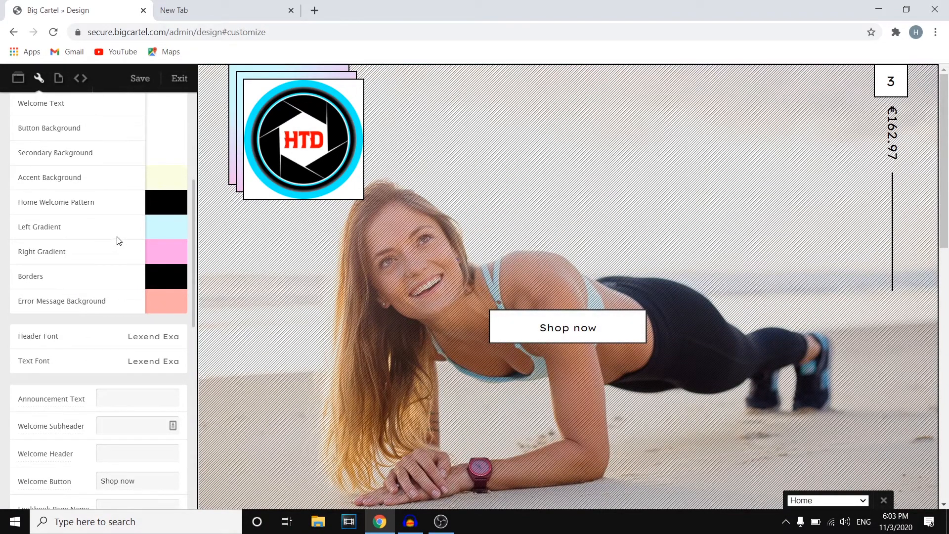
scroll(94, 327, down, 1)
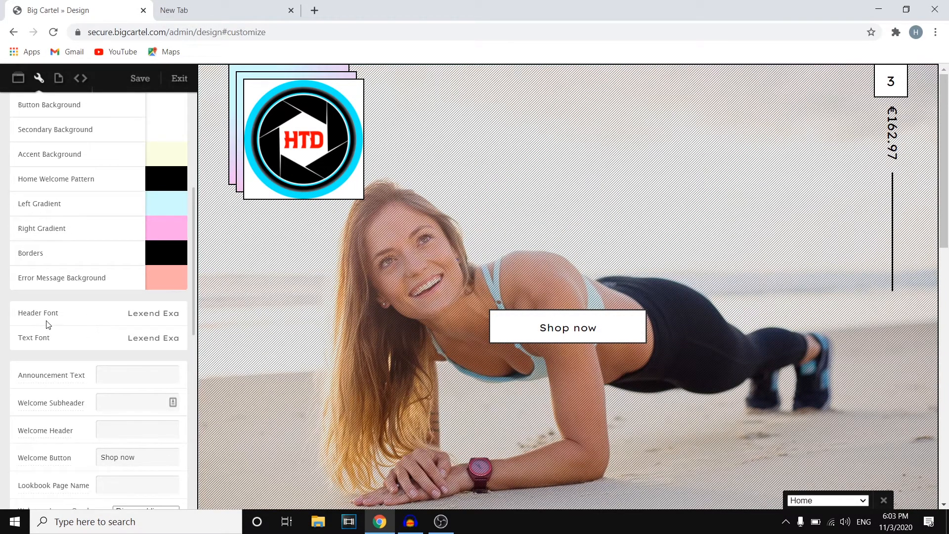
click(152, 313)
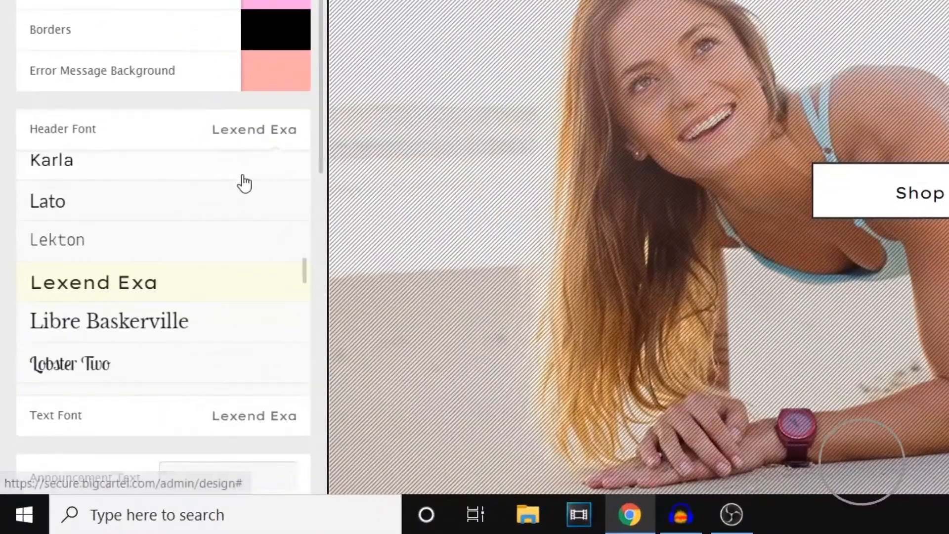
scroll(193, 227, up, 6)
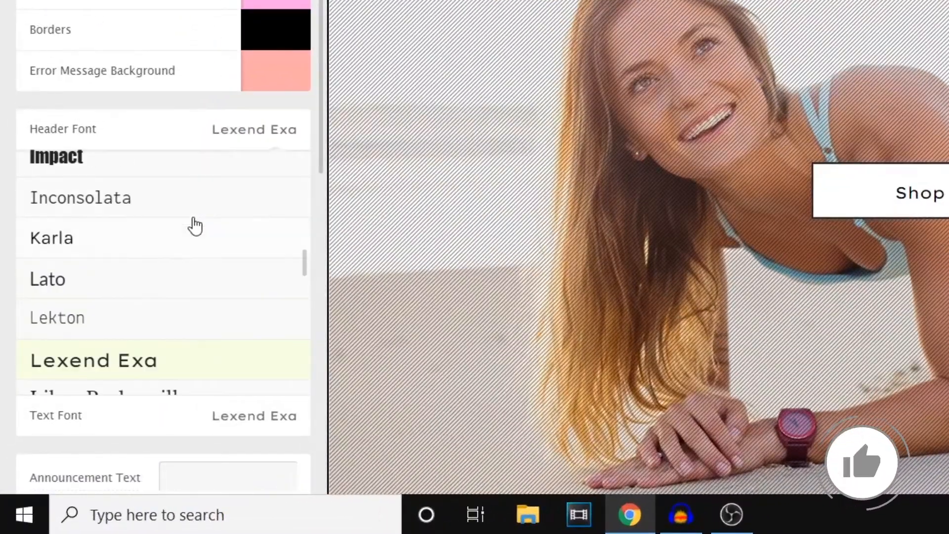
scroll(207, 227, up, 12)
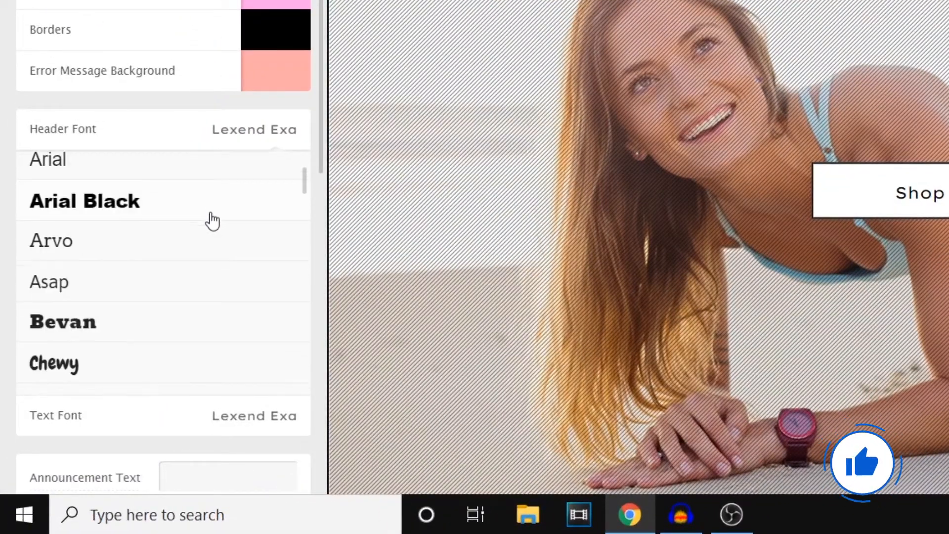
scroll(218, 221, down, 2)
scroll(222, 220, down, 9)
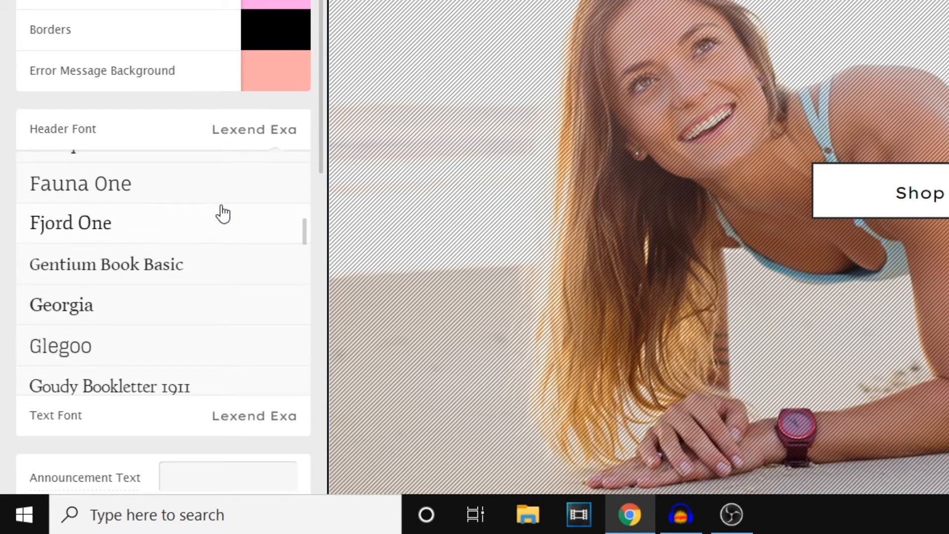
click(75, 386)
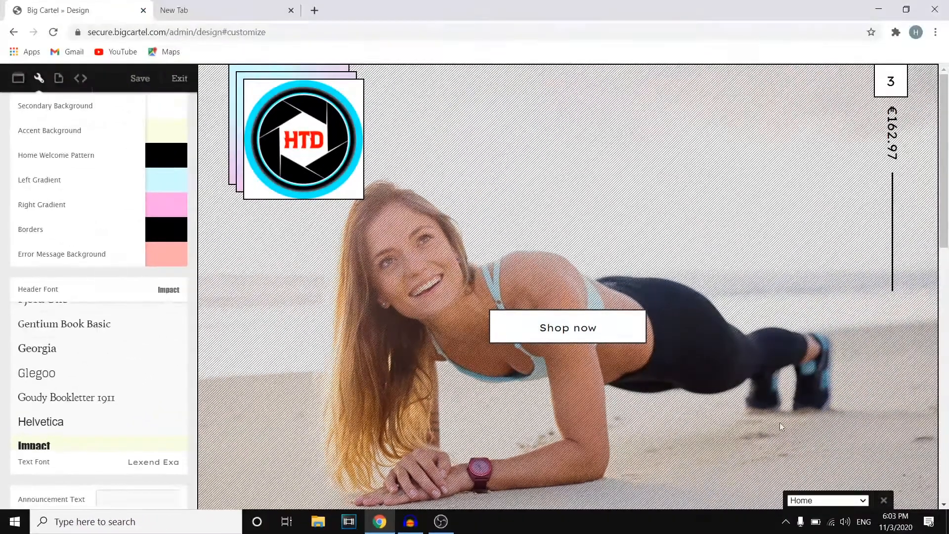
click(36, 349)
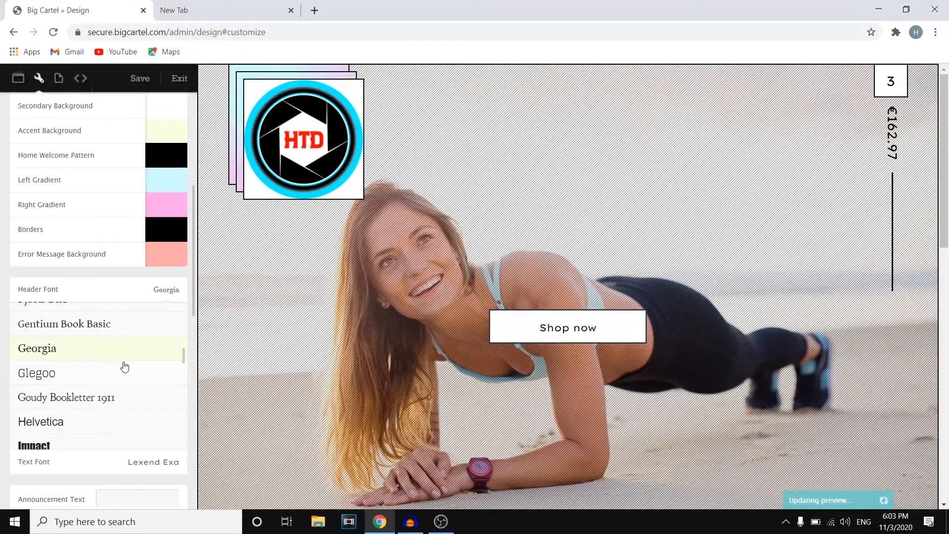
scroll(126, 365, up, 5)
scroll(131, 365, down, 2)
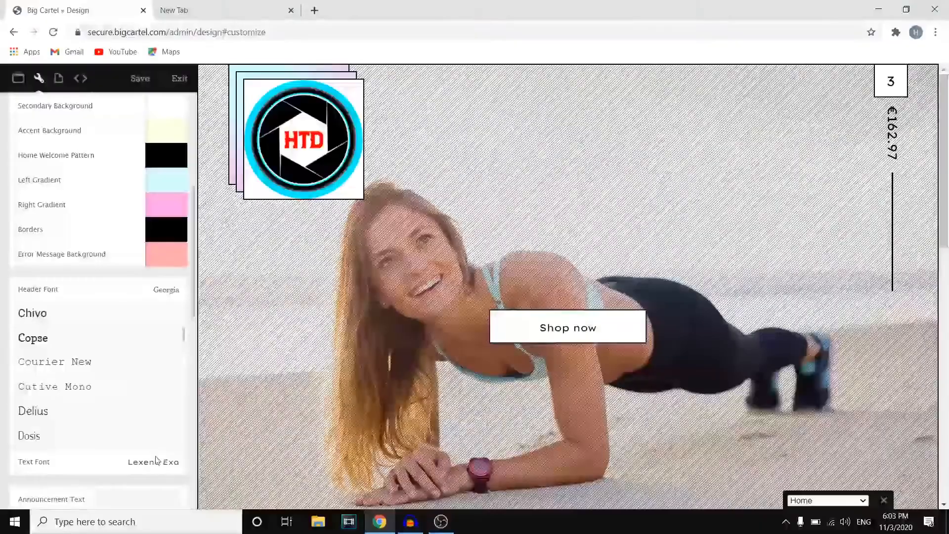
Step: Try Libre Baskerville as the Text Font, then set it to Merriweather and collapse both font lists
click(156, 459)
scroll(84, 460, down, 1)
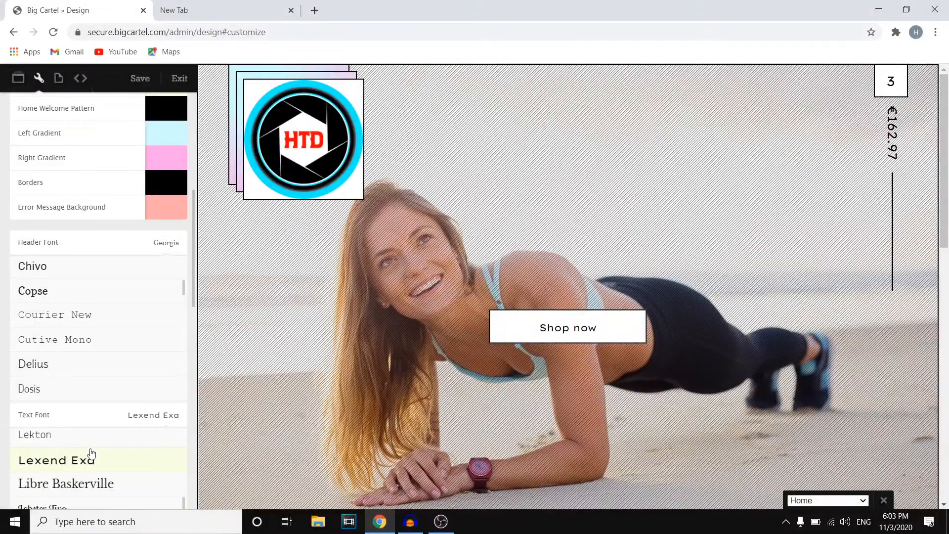
click(92, 486)
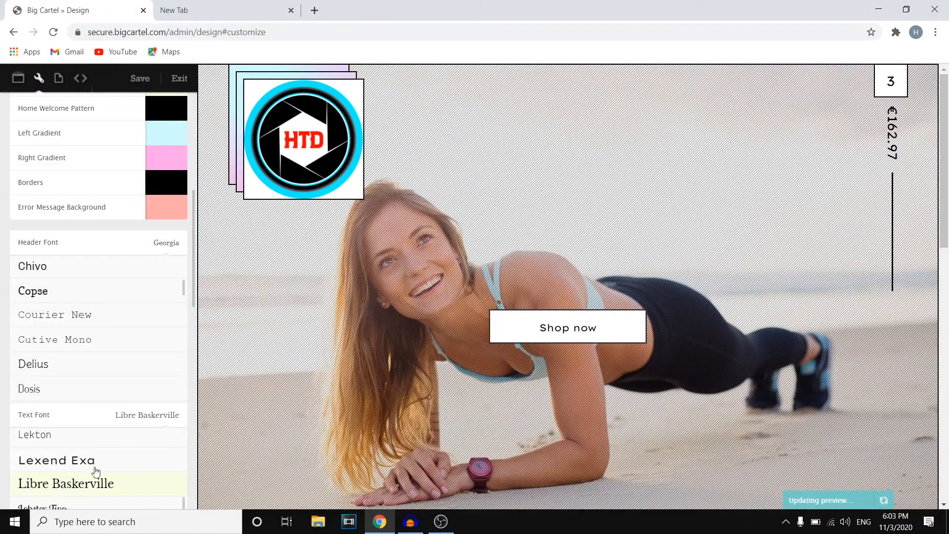
scroll(89, 466, down, 3)
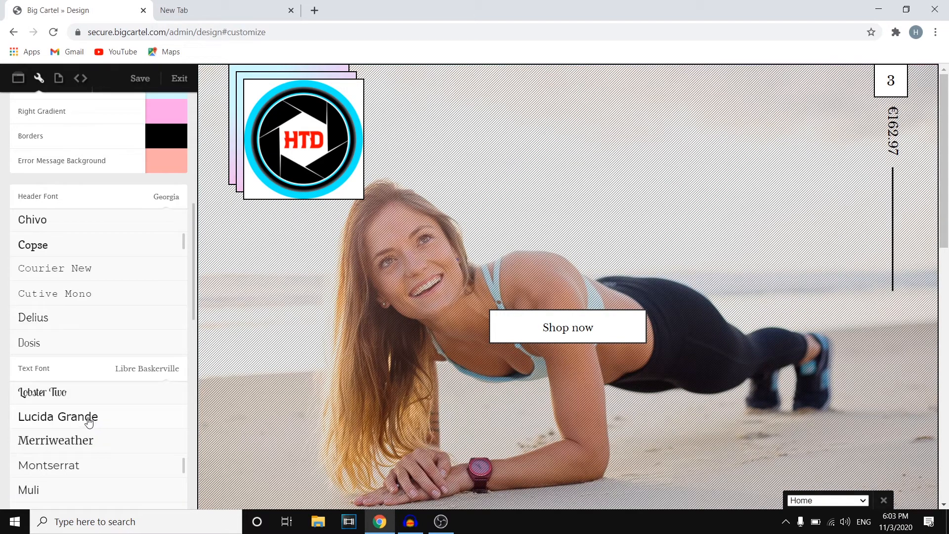
click(61, 451)
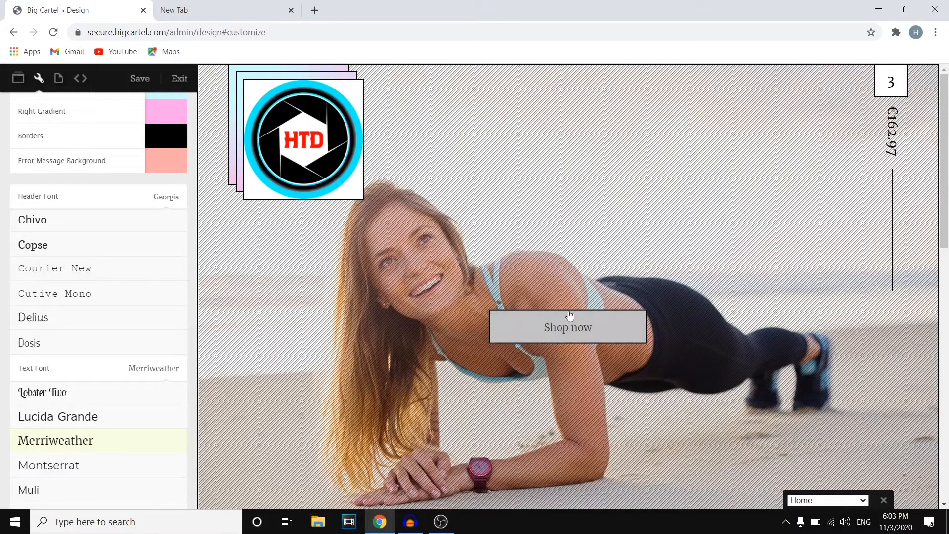
scroll(163, 269, down, 4)
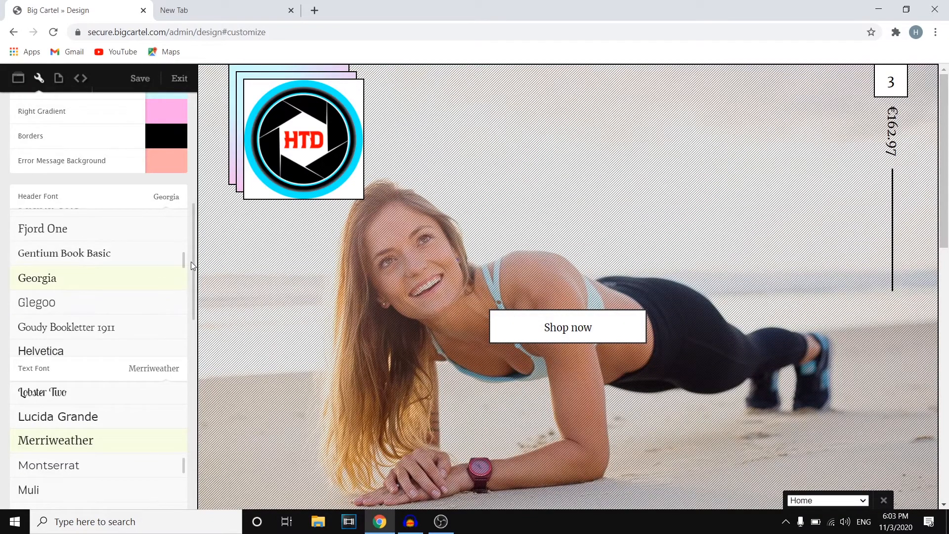
click(171, 203)
click(166, 226)
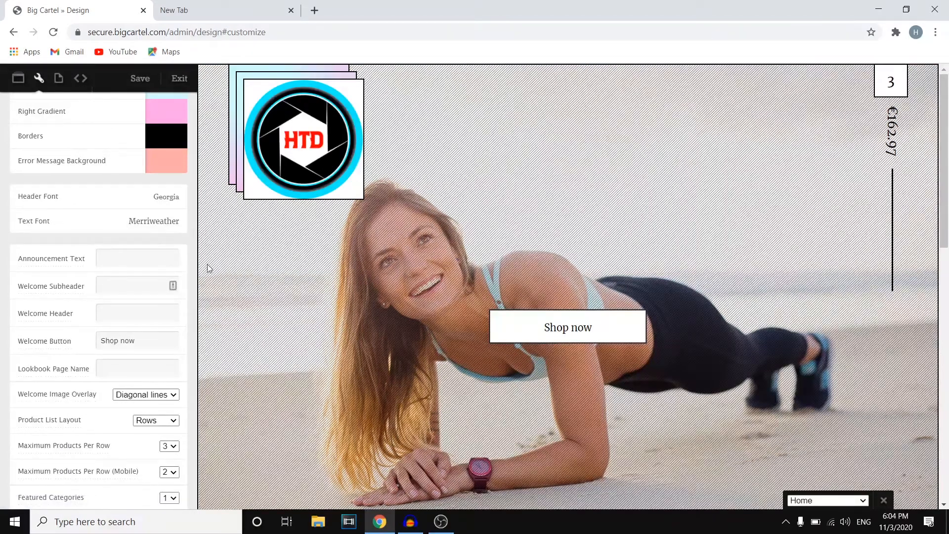
Step: Set the store's Announcement Text to "HURRY! DISCOUNT CODE 'SUMMER' FOR 25% OFF"
scroll(142, 265, down, 1)
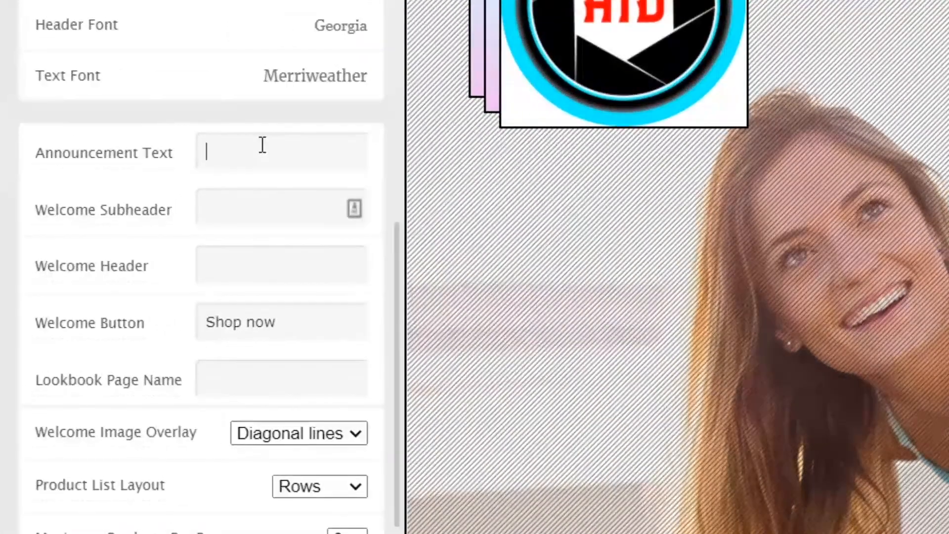
text(HU)
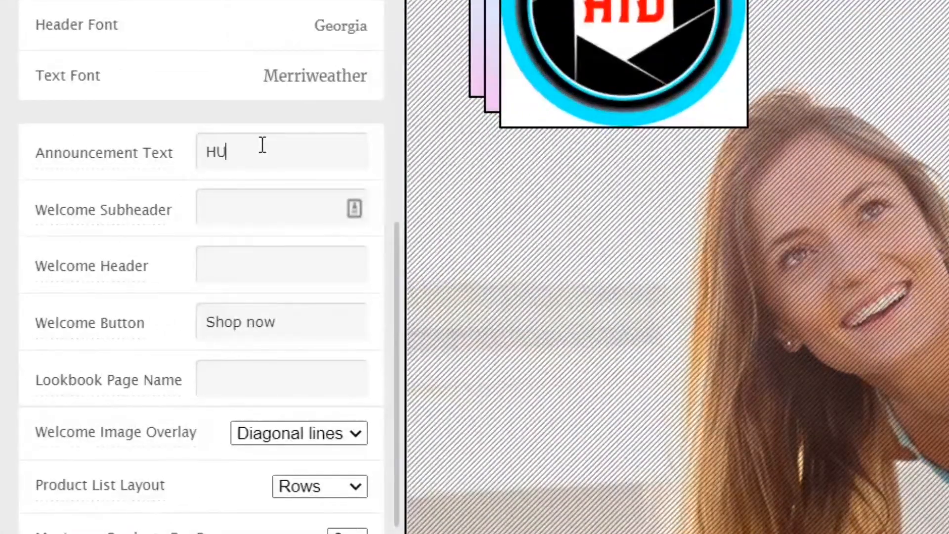
text(RRY! DISCOUNT)
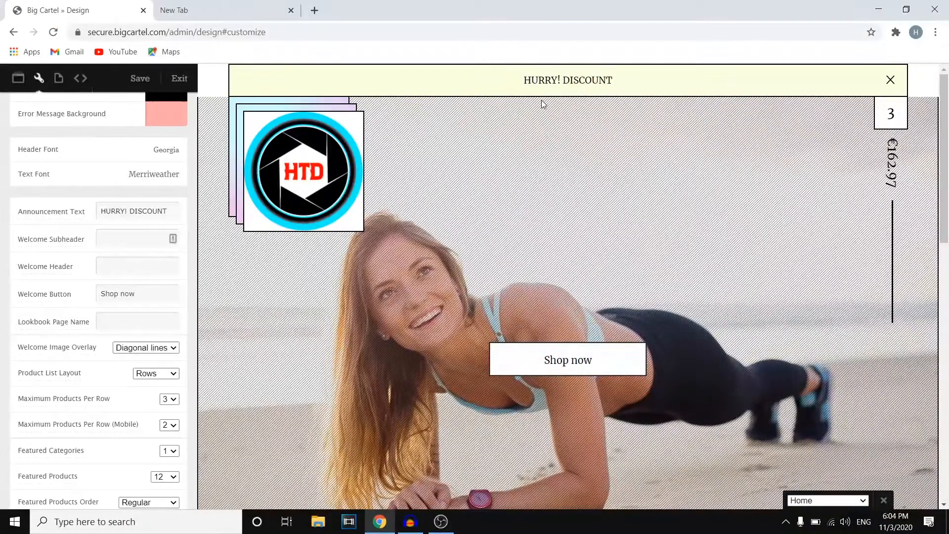
text(COSD)
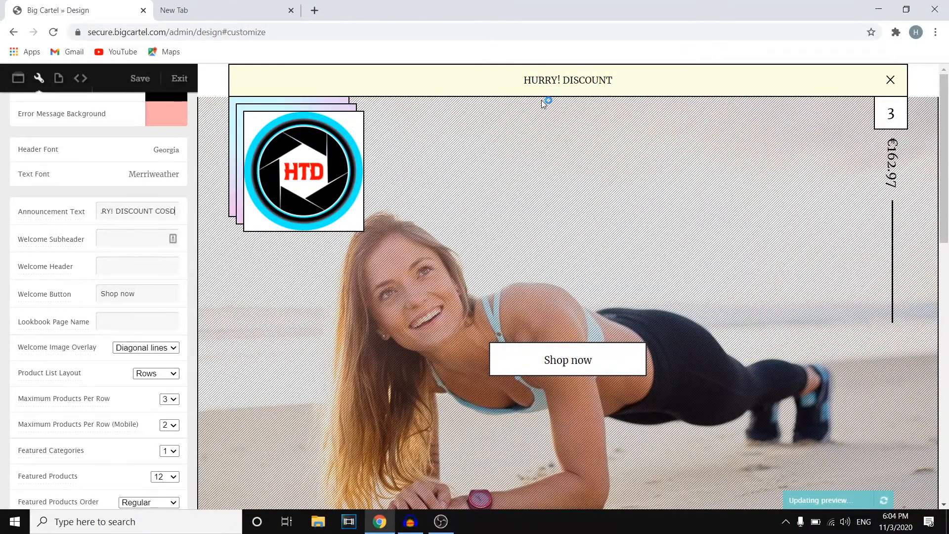
text(S)
key(BackSpace)
text(DE ')
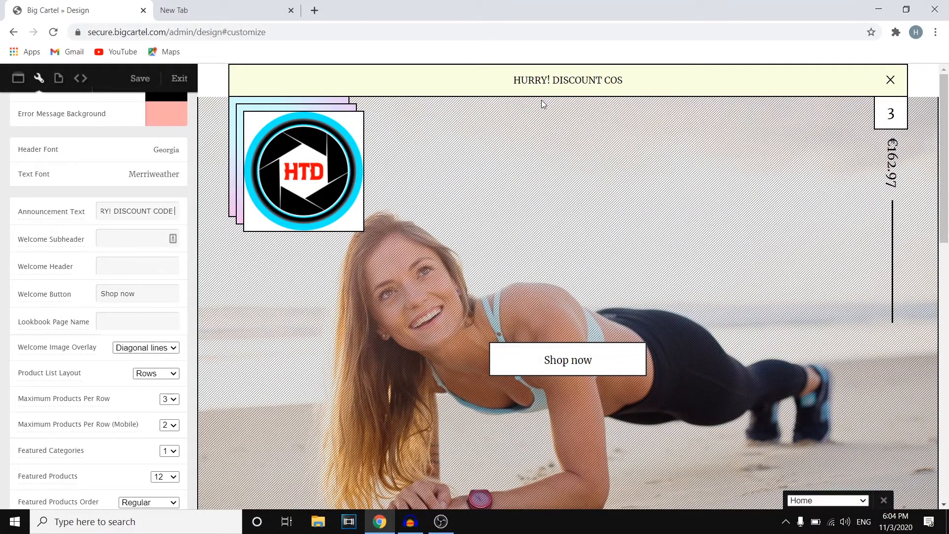
text(SUMMER)
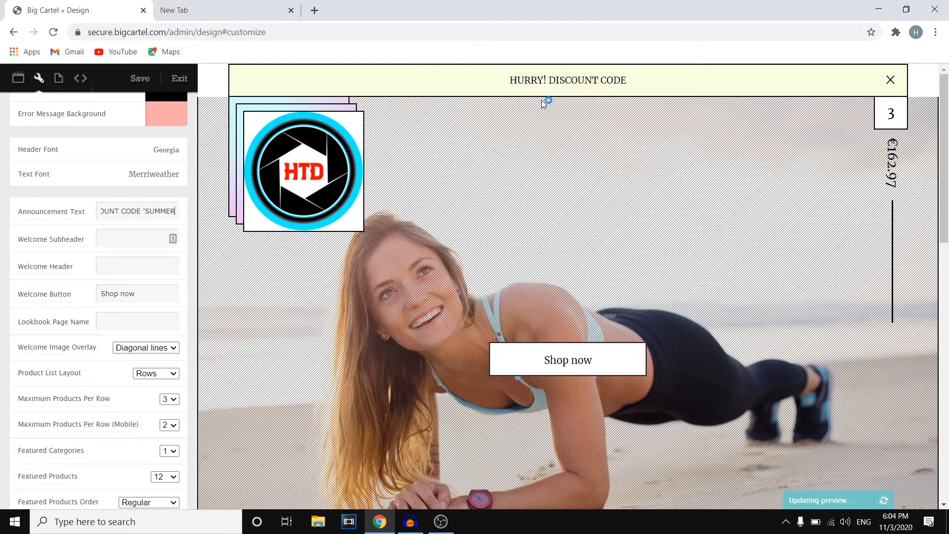
text(')
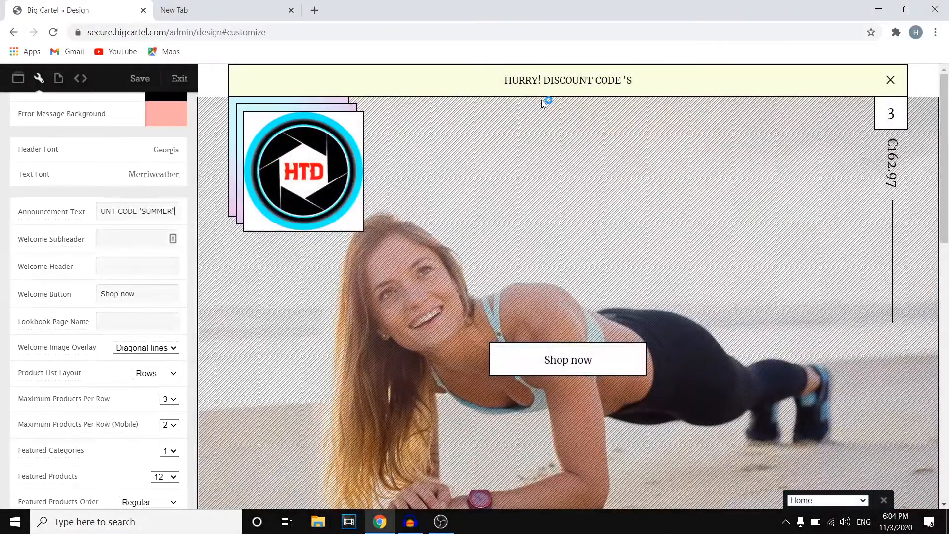
text( FOR 25% )
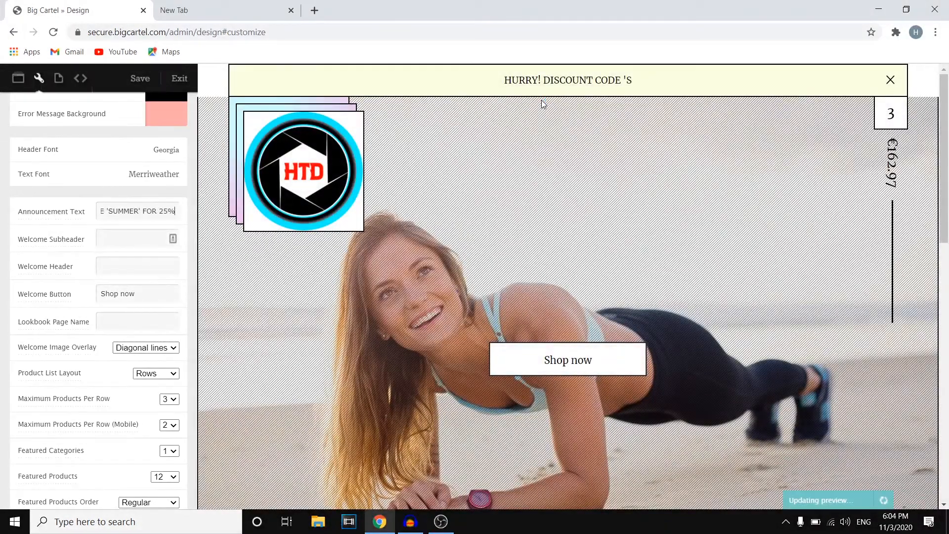
text(OFF)
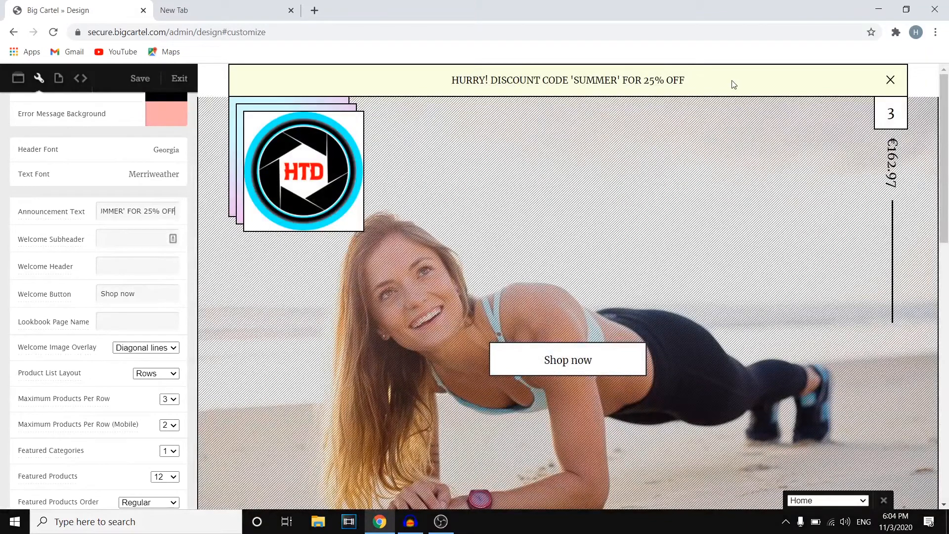
Step: Examine the home page preview down to the footer and the theme's product layout, display and social link options
scroll(183, 297, down, 1)
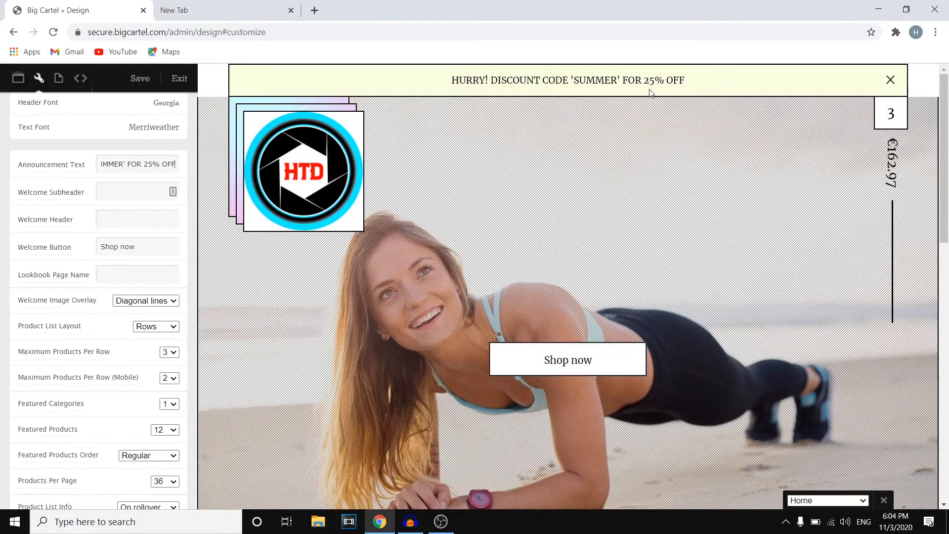
scroll(341, 230, down, 8)
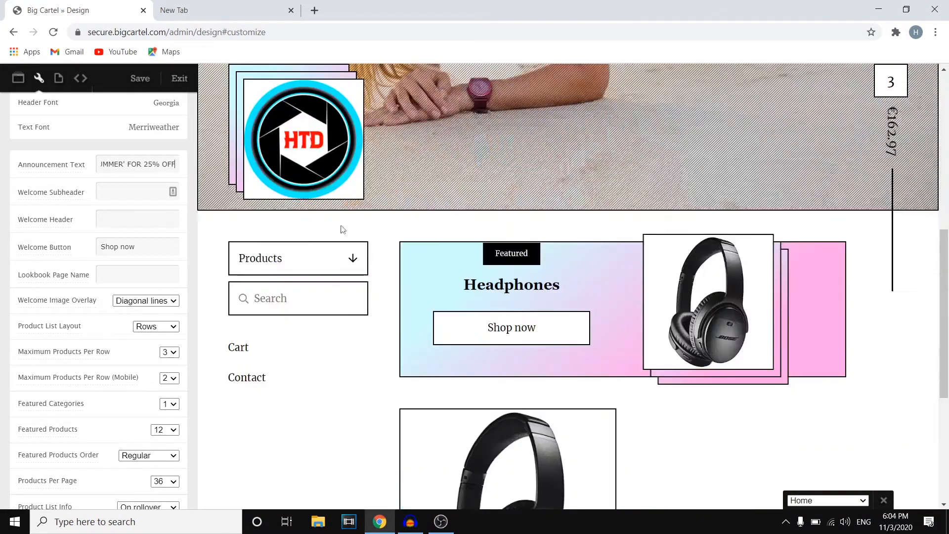
scroll(74, 292, down, 4)
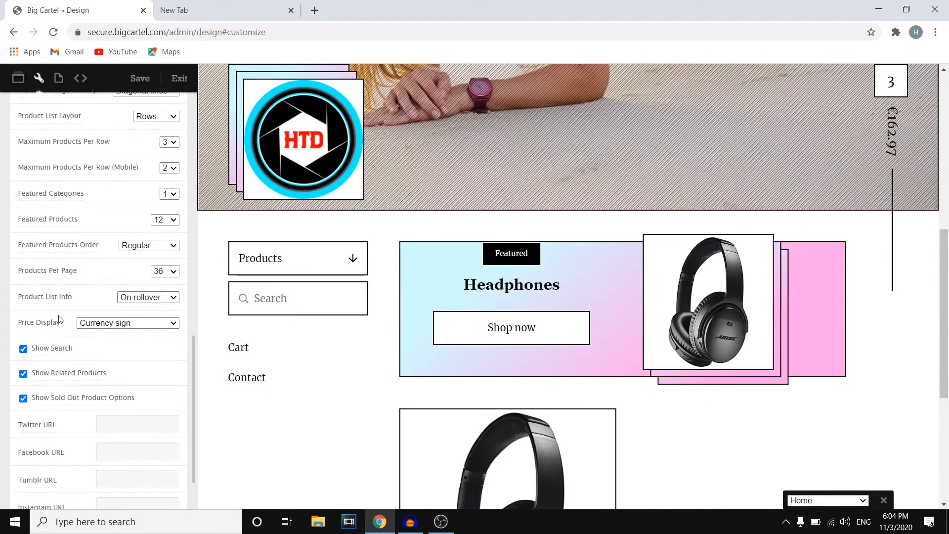
scroll(60, 302, down, 1)
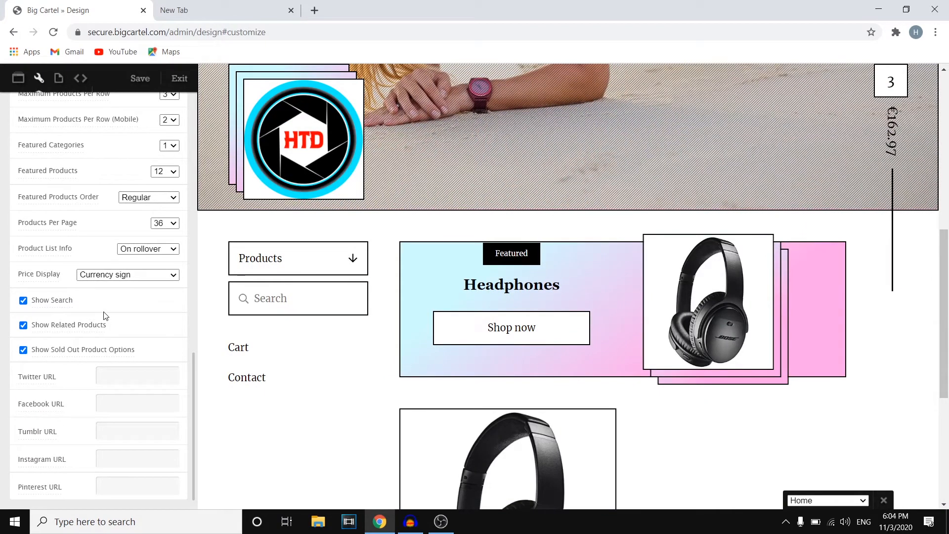
scroll(106, 288, up, 2)
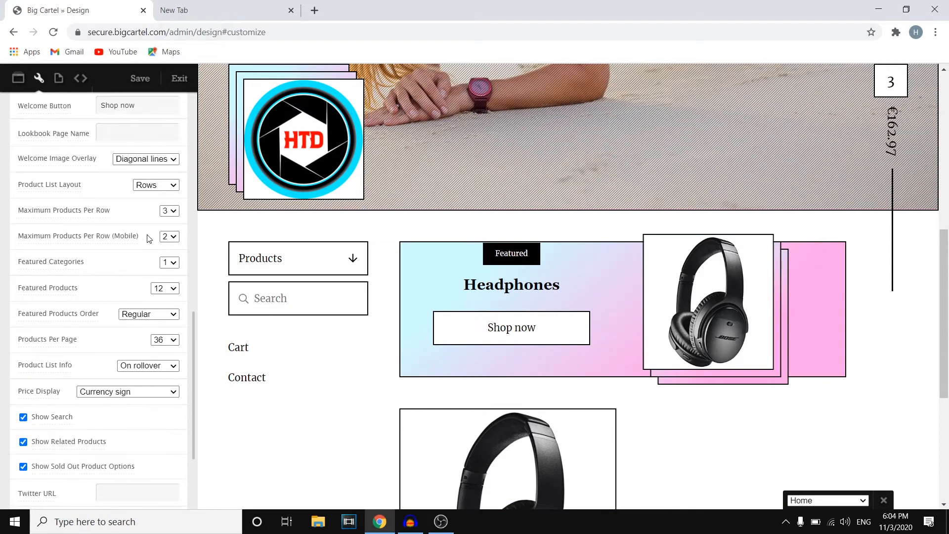
scroll(149, 239, up, 3)
scroll(148, 236, down, 2)
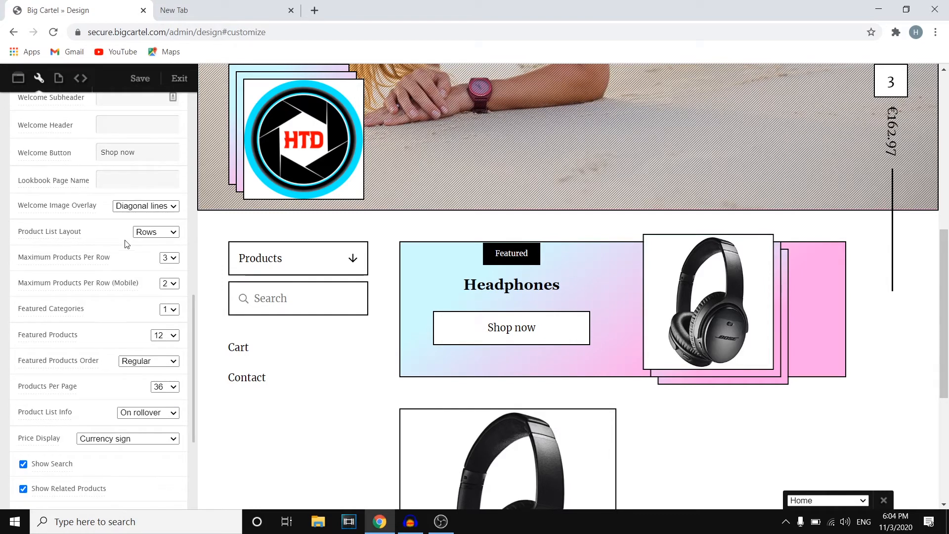
scroll(72, 308, down, 3)
scroll(414, 247, down, 5)
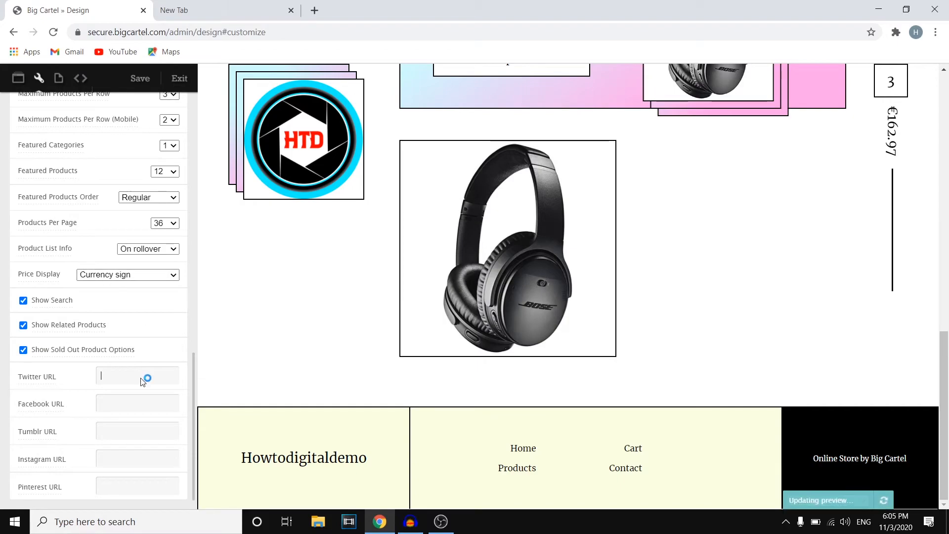
click(129, 463)
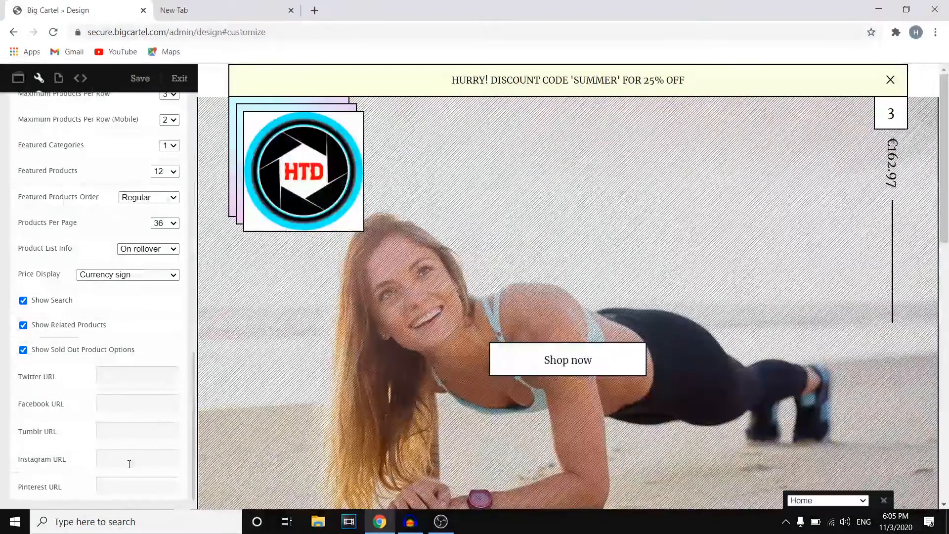
text(HTT)
key(BackSpace)
key(BackSpace)
key(BackSpace)
key(BackSpace)
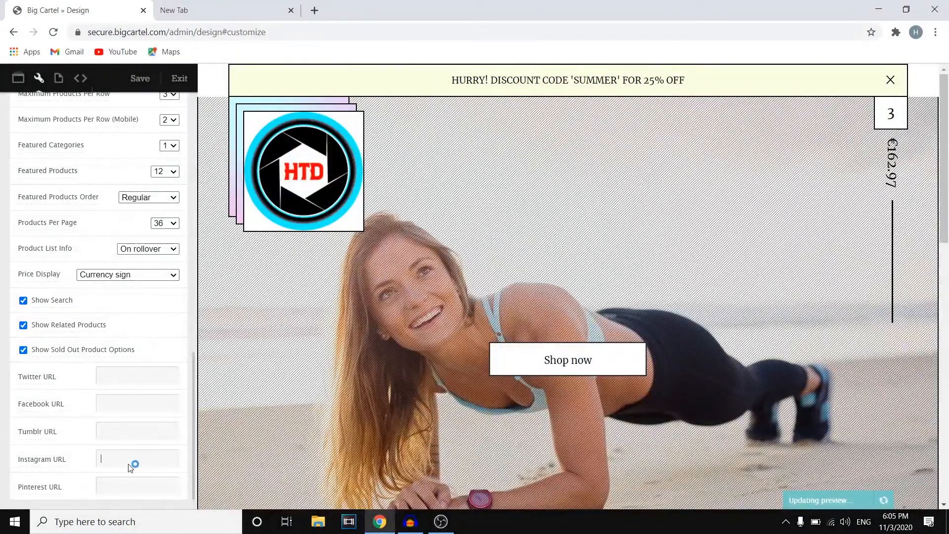
text(htpp)
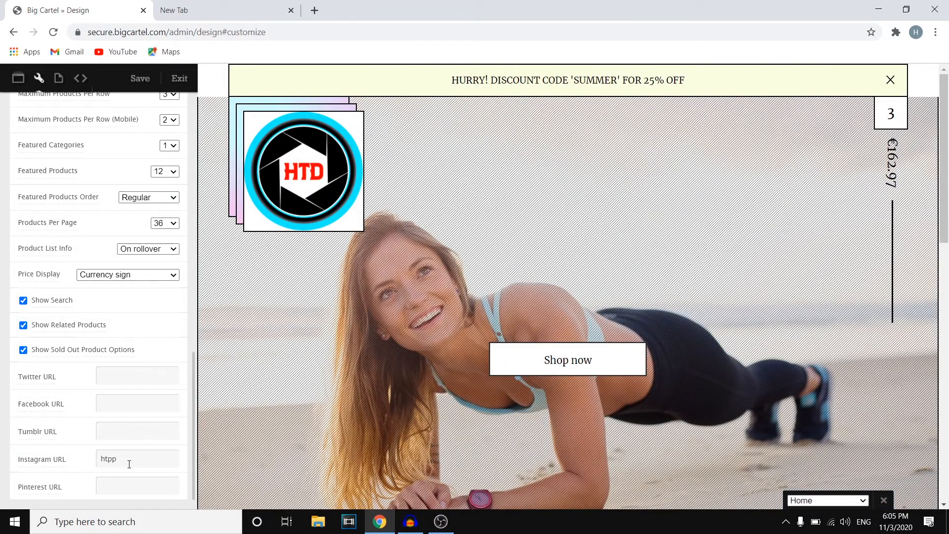
text(:ww)
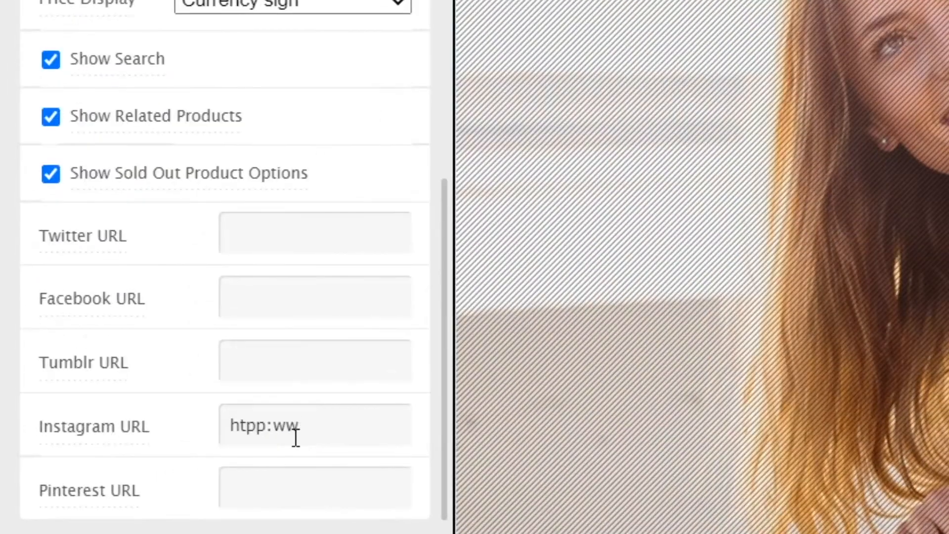
key(BackSpace)
key(BackSpace)
key(BackSpace)
text(://www.instag)
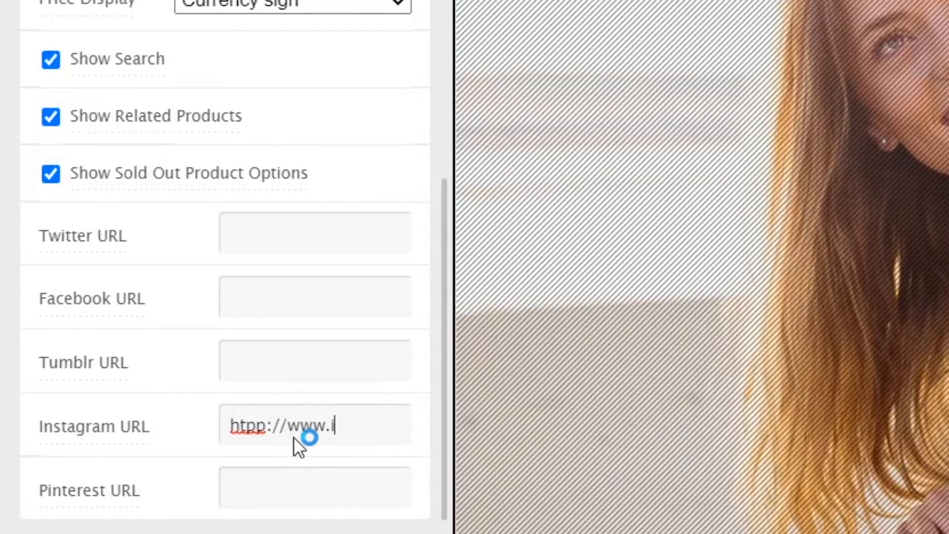
text(ram.com)
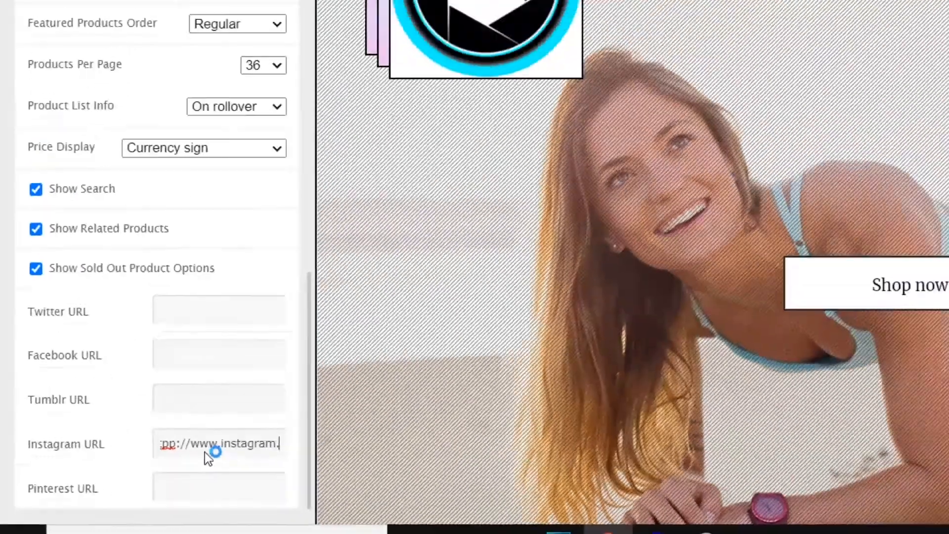
text(/)
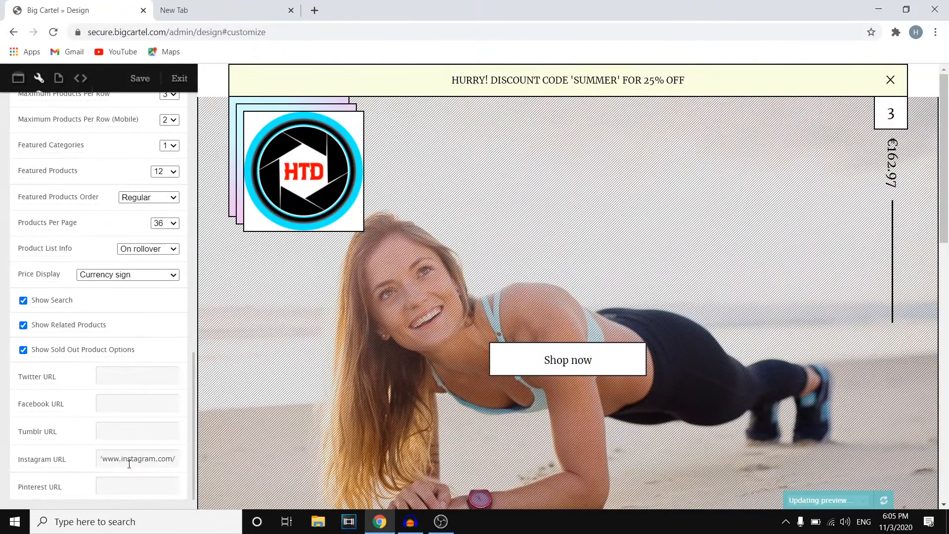
text(cristiano)
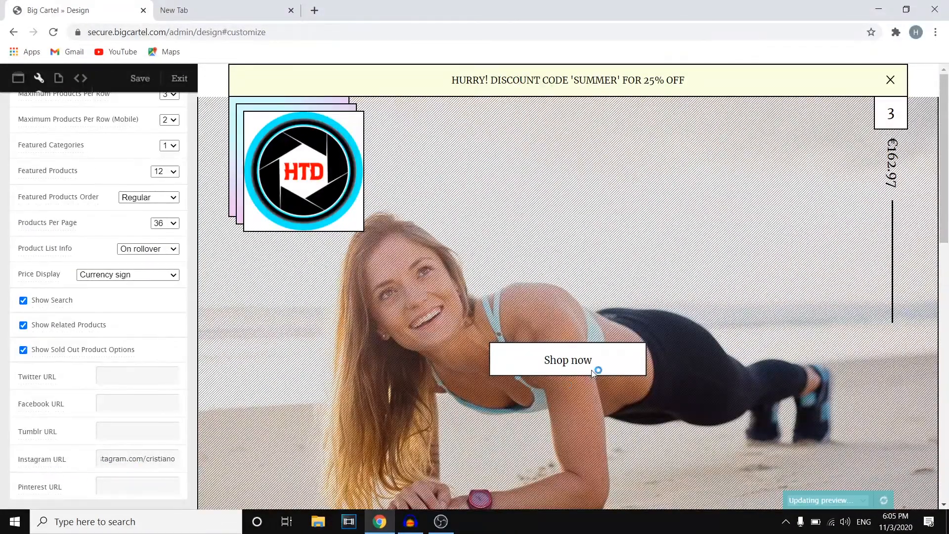
Step: Test the Instagram link in the home page footer of the preview and save the design
scroll(606, 361, down, 4)
scroll(606, 362, down, 8)
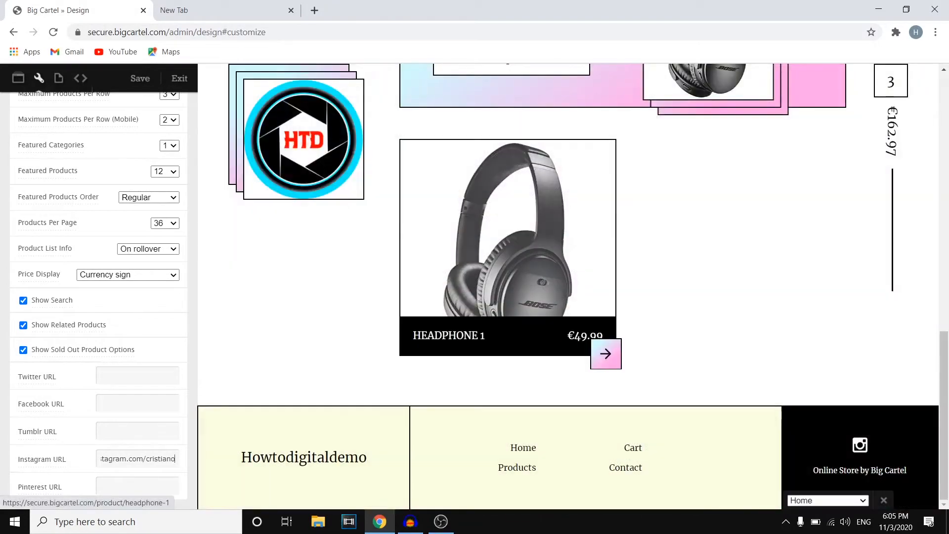
click(863, 447)
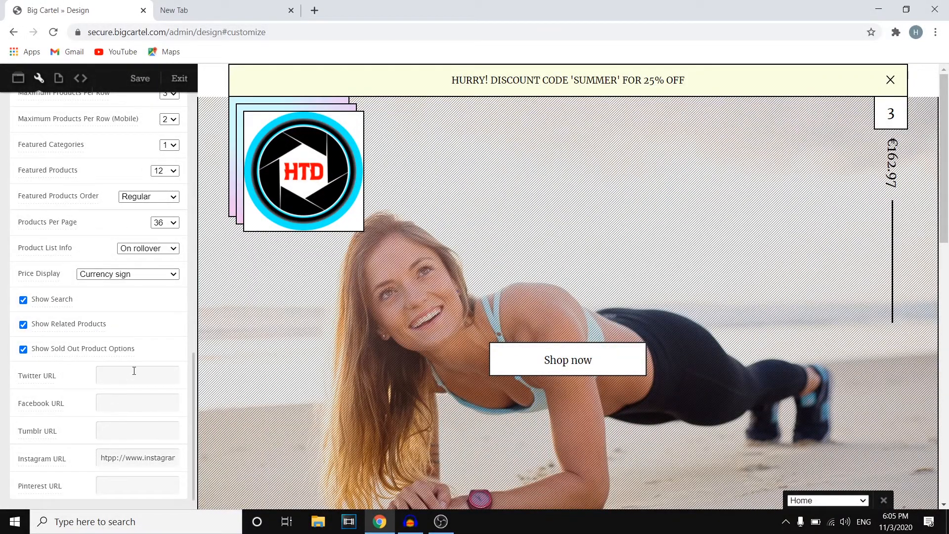
scroll(134, 371, up, 6)
click(140, 78)
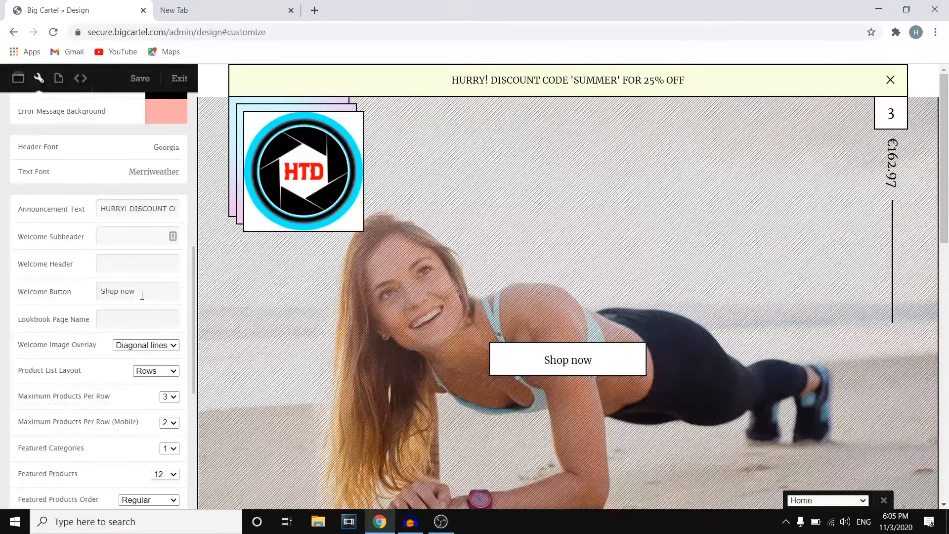
Step: Look over the Advanced theme file options and add a new store page named "About me"
click(58, 78)
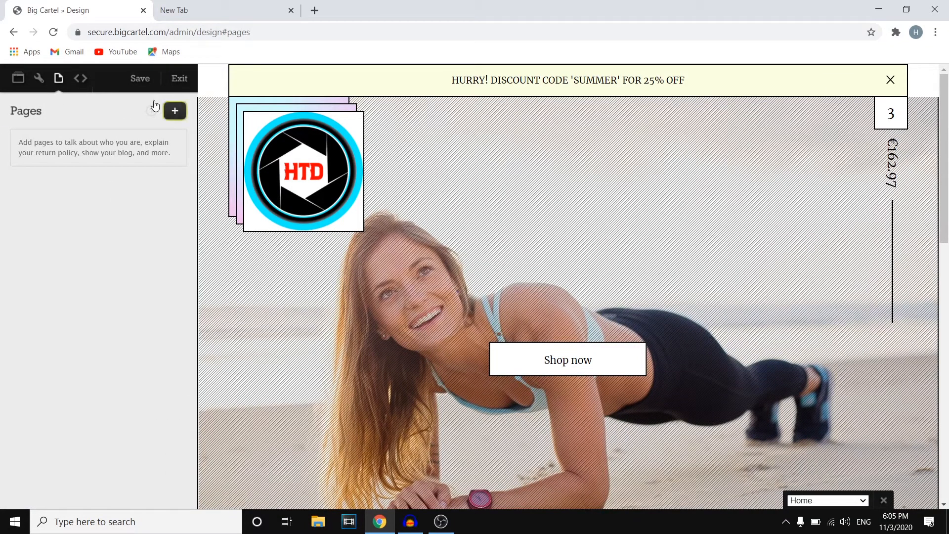
click(83, 78)
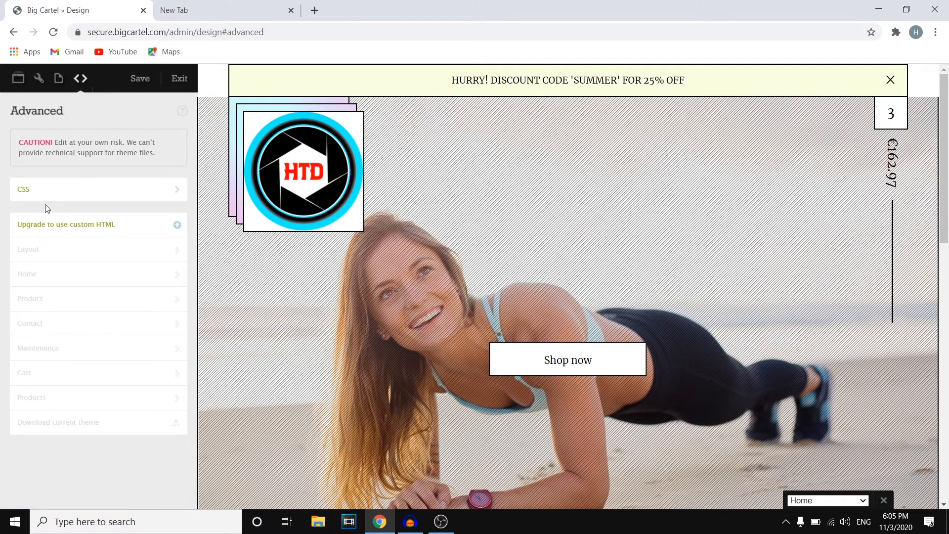
click(59, 78)
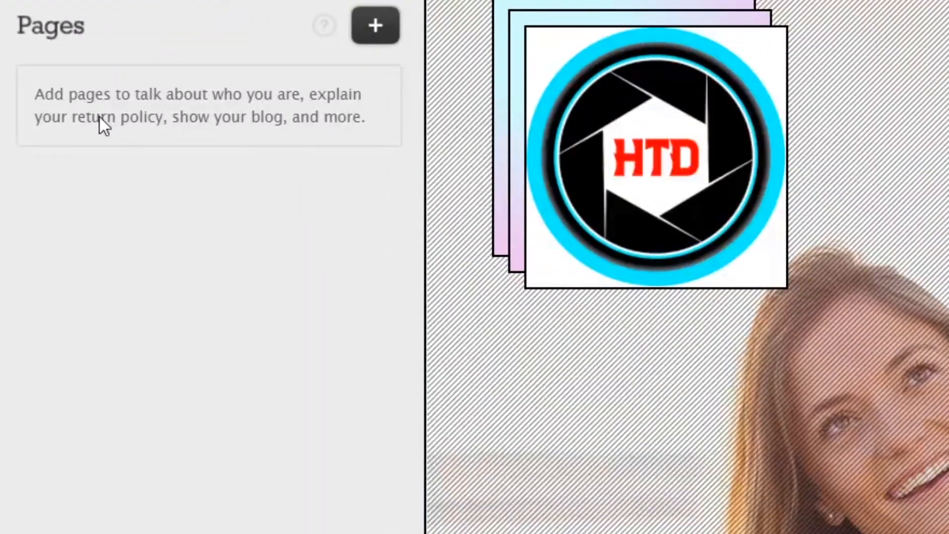
click(376, 25)
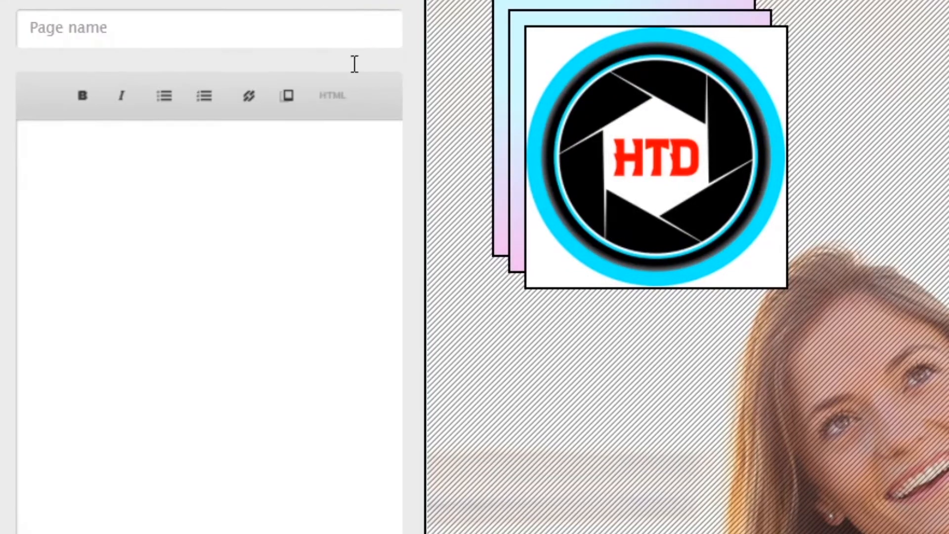
click(328, 32)
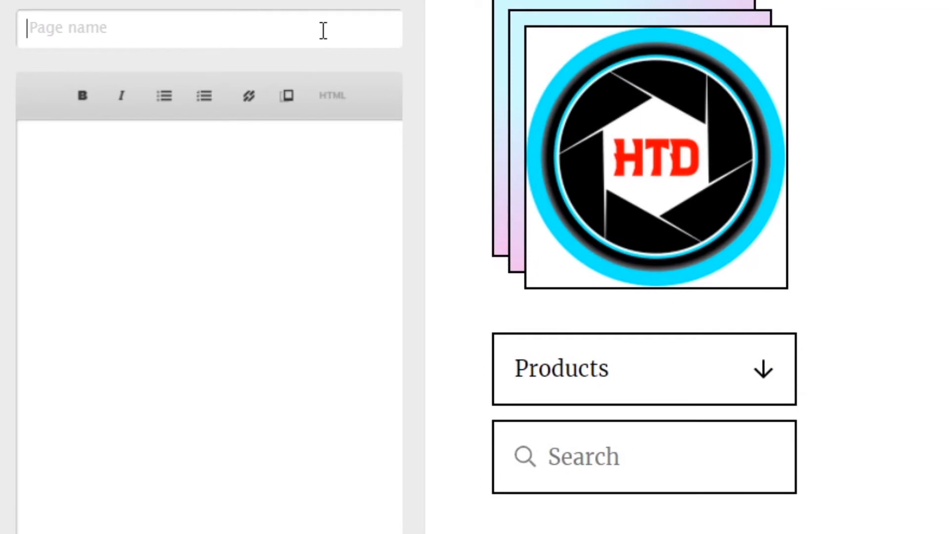
text(About me)
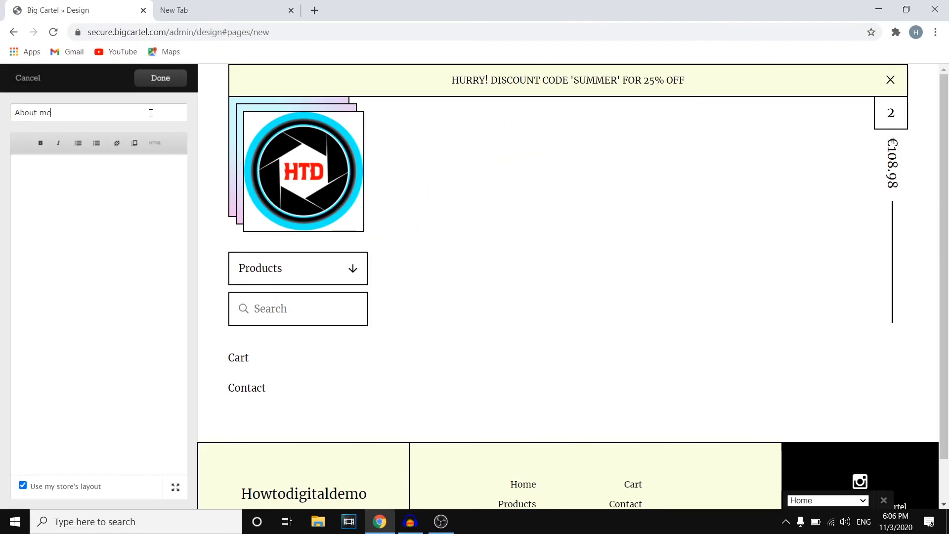
Step: Try "hahahahhaha" as placeholder text in the About me page's body, and delete it again
click(48, 195)
text(h)
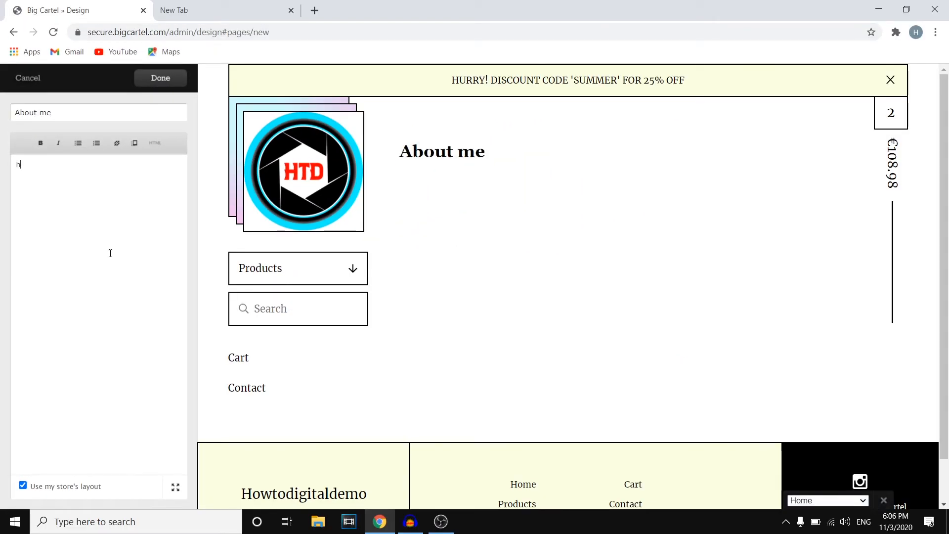
text(ahahahhaha)
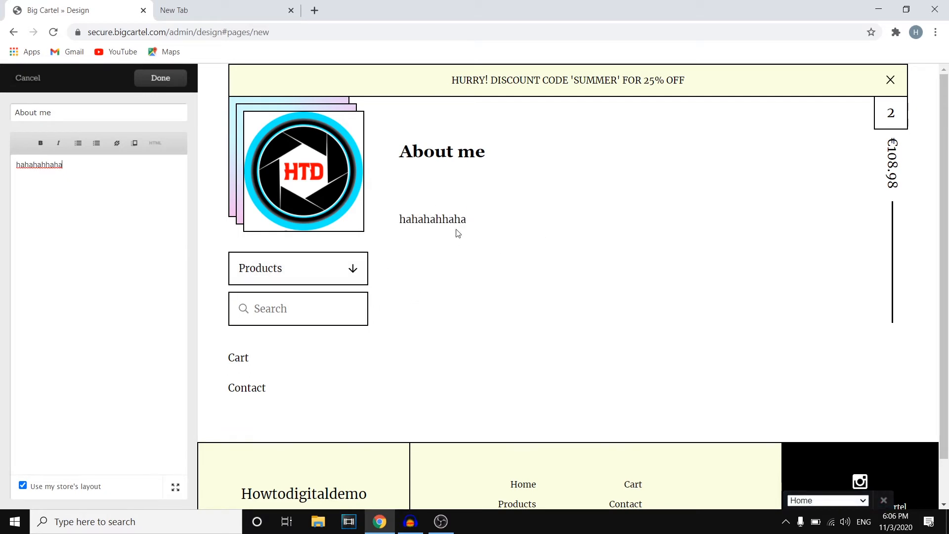
drag(67, 166, 2, 172)
key(BackSpace)
Step: Write "I'm How to Digital, a channel that provides you with easy to follow tutorial videos." as the page body and save the page
text(I'm How to D)
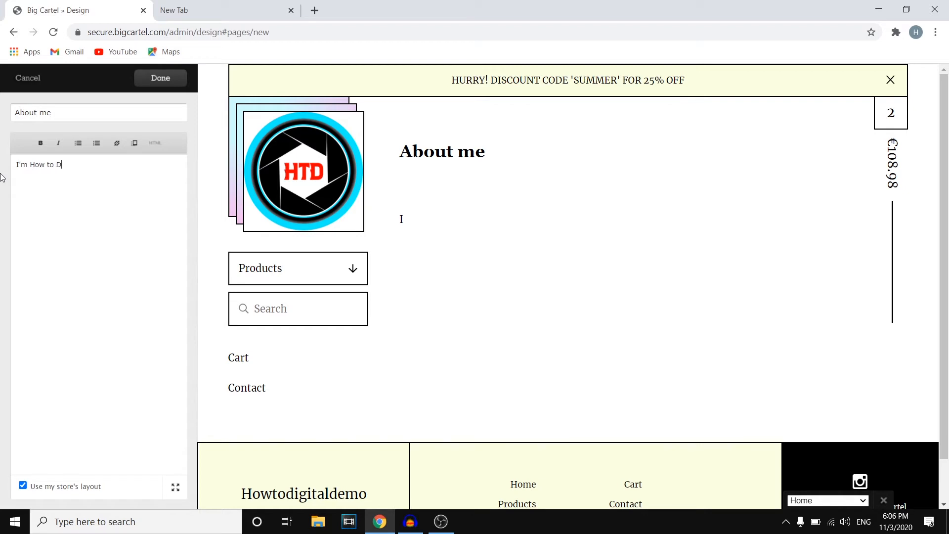
text(igital, )
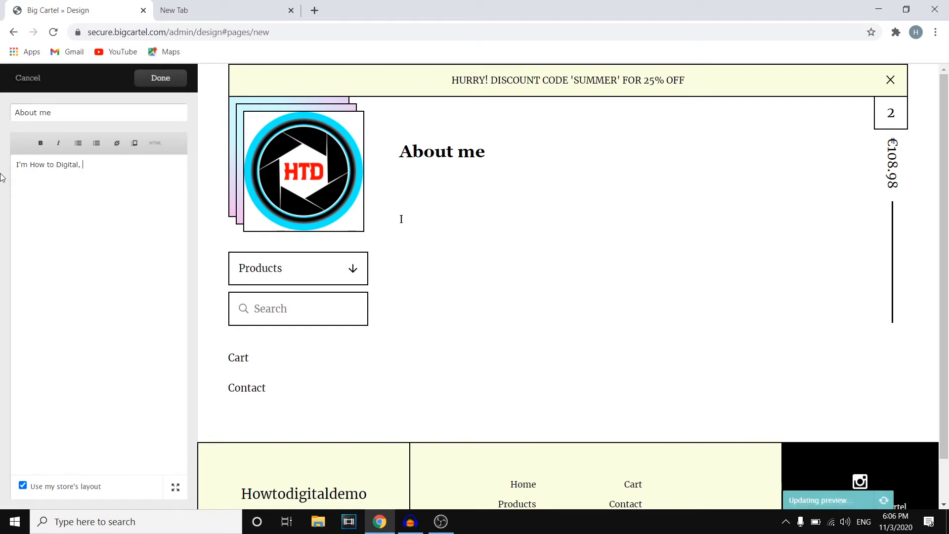
text(a channel that)
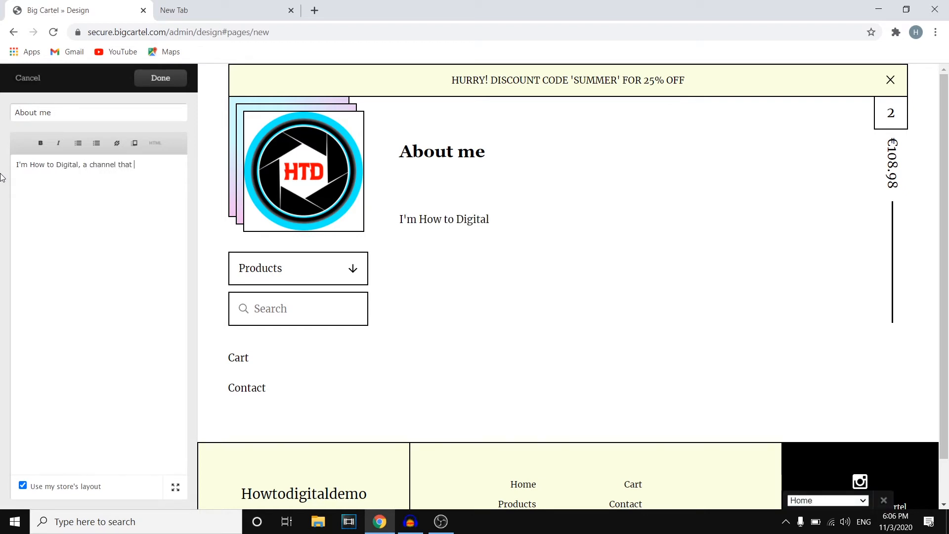
text( provides you with)
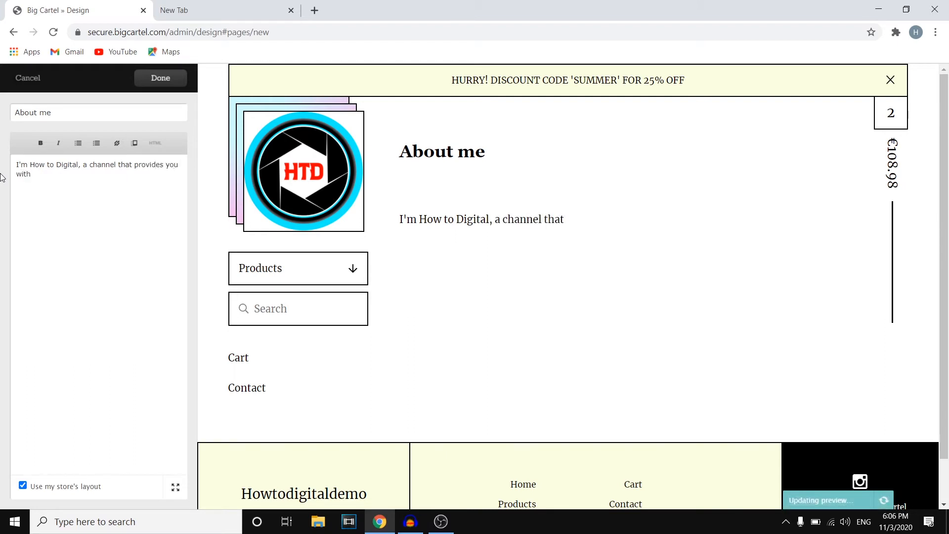
text(easy to )
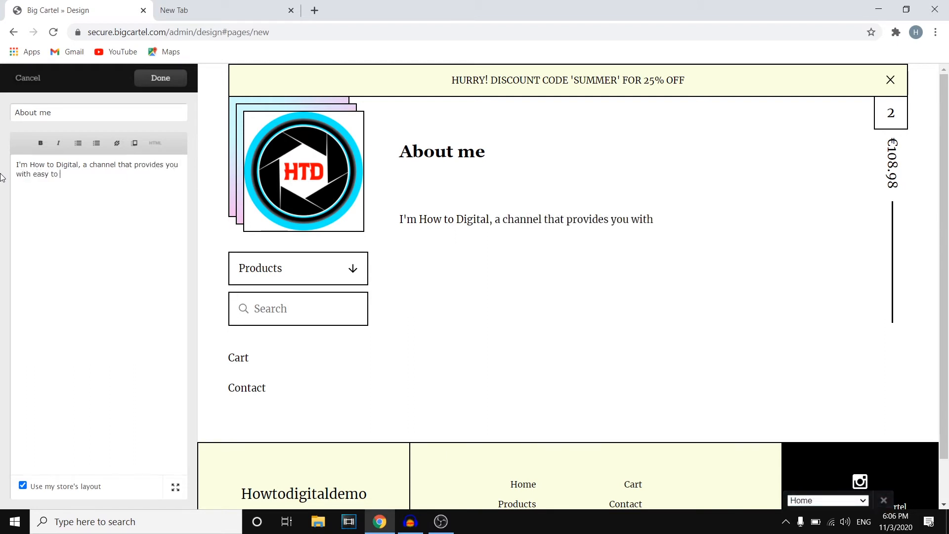
text(follow )
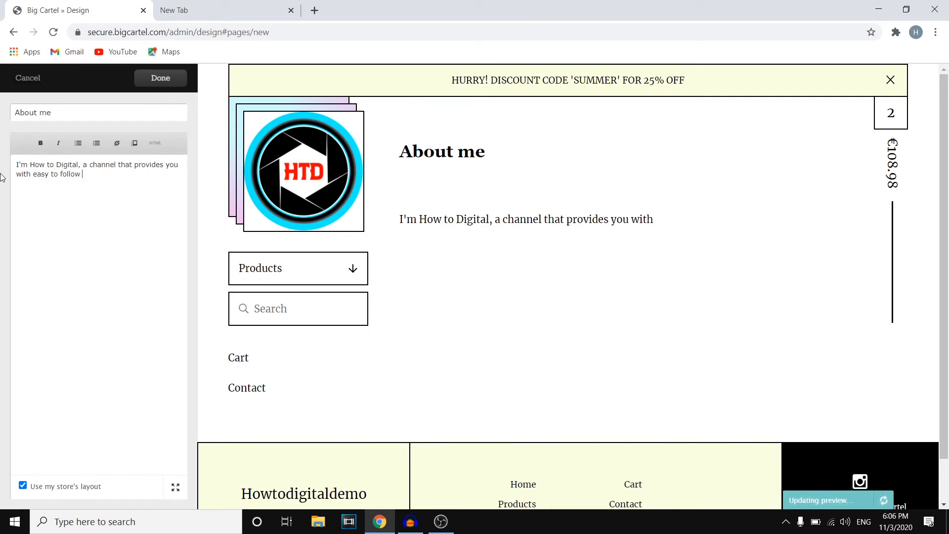
text(tutorial videos.)
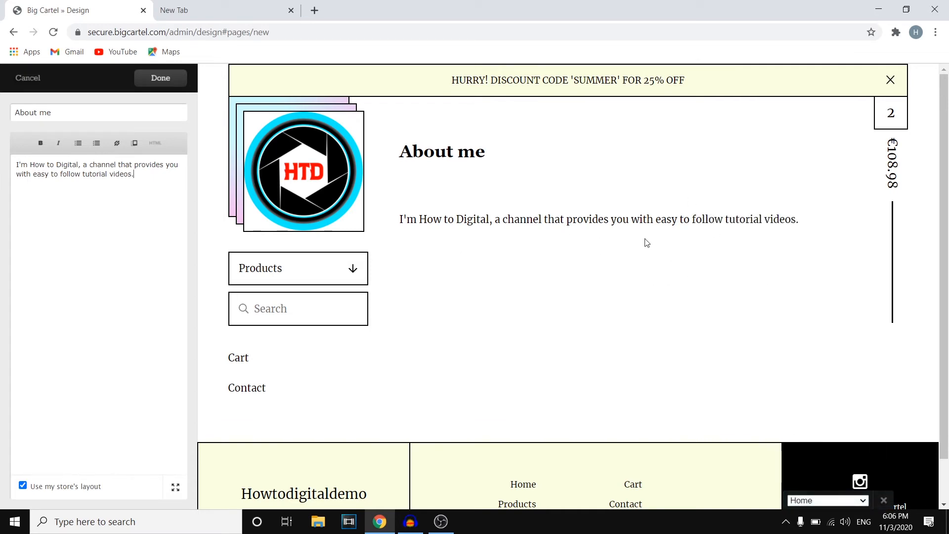
click(160, 78)
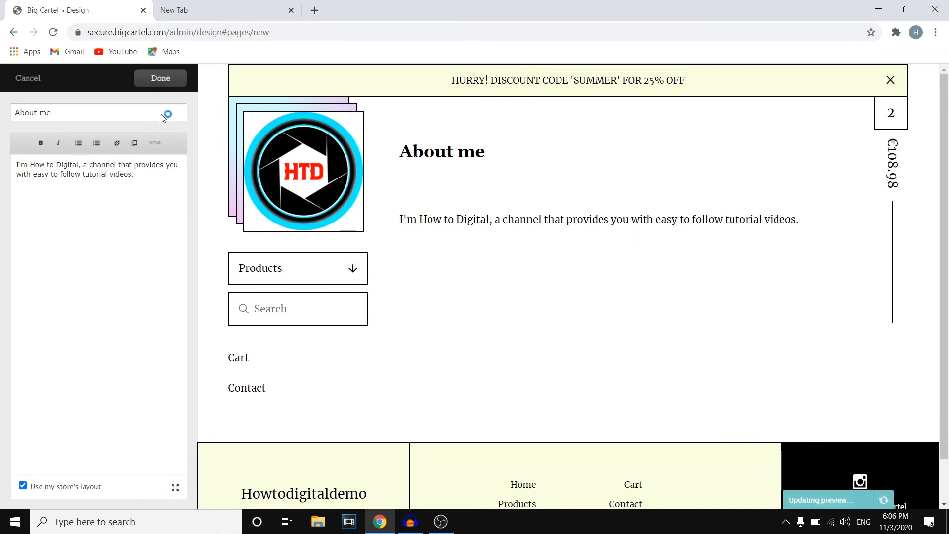
click(146, 80)
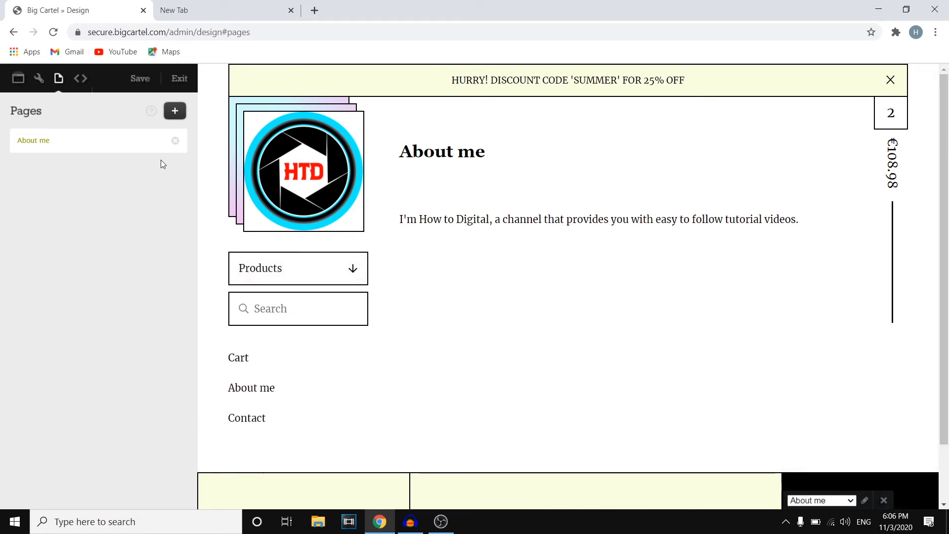
Step: Browse the list of available themes and check the About me page preview down to its footer
click(18, 79)
scroll(484, 297, down, 1)
scroll(621, 371, up, 1)
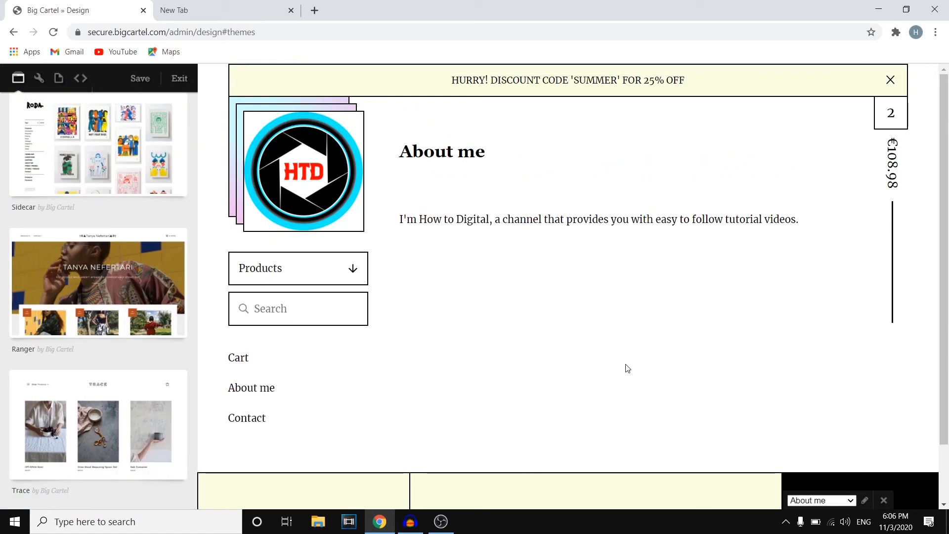
scroll(81, 215, up, 20)
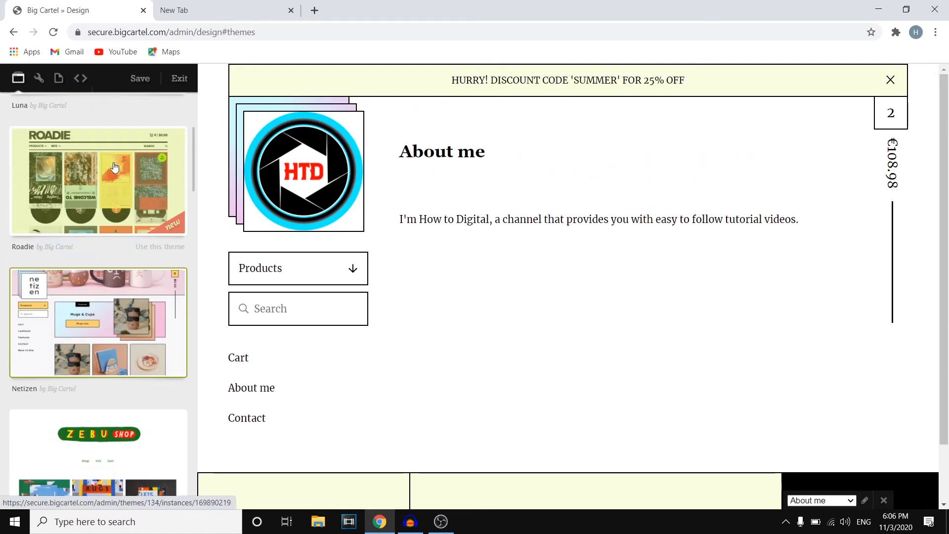
scroll(465, 299, down, 1)
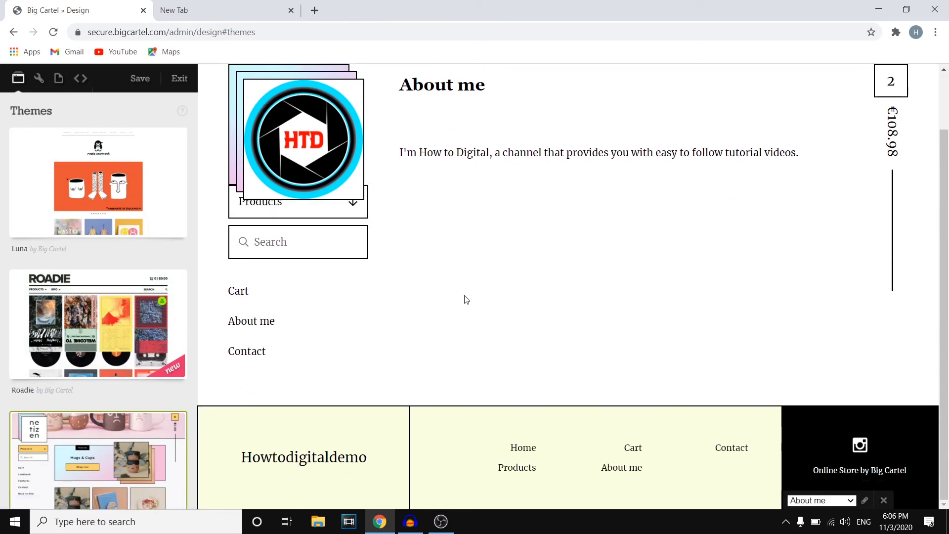
scroll(306, 269, up, 1)
Step: View all products from the store preview's Products list and examine the resulting page
click(293, 266)
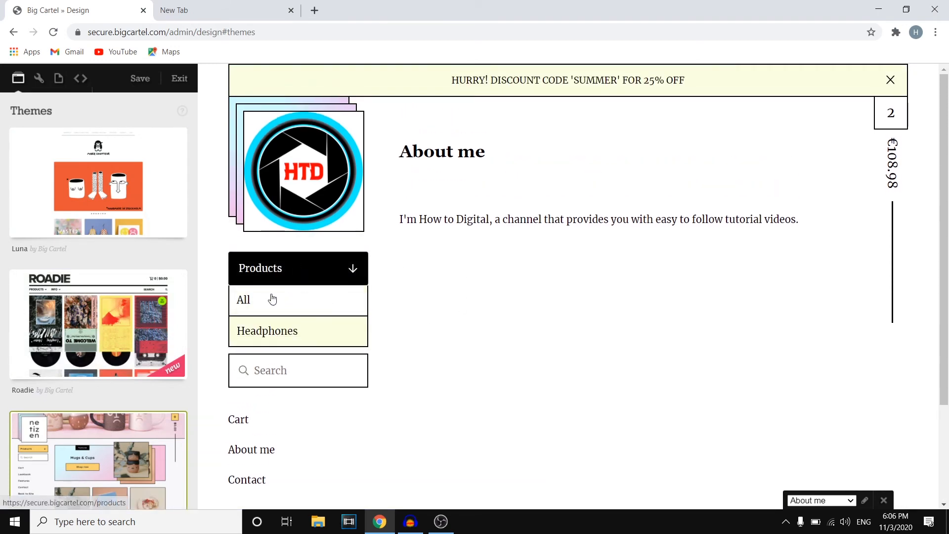
click(254, 302)
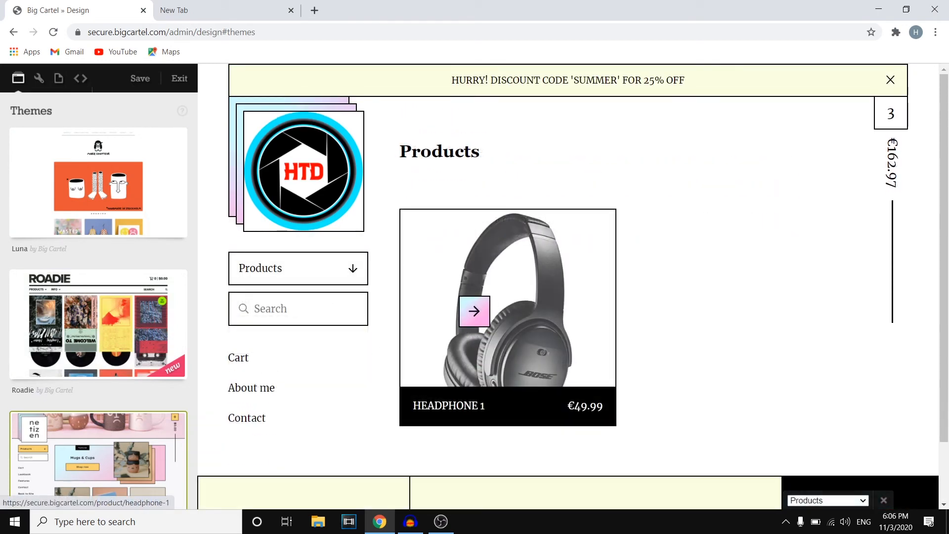
scroll(658, 335, down, 1)
scroll(682, 331, up, 1)
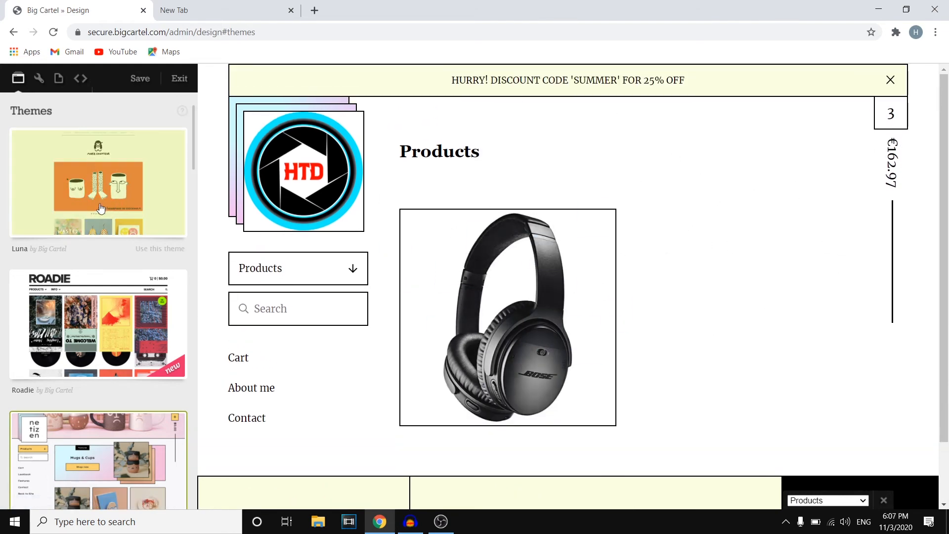
Step: Switch the store to the Luna theme, check its home page preview, save the design and exit the design editor
click(149, 290)
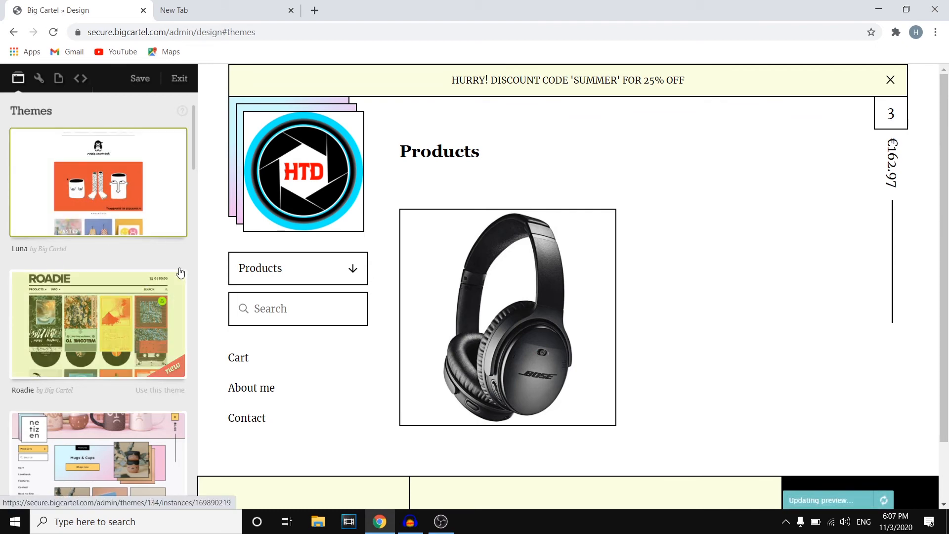
scroll(720, 295, down, 3)
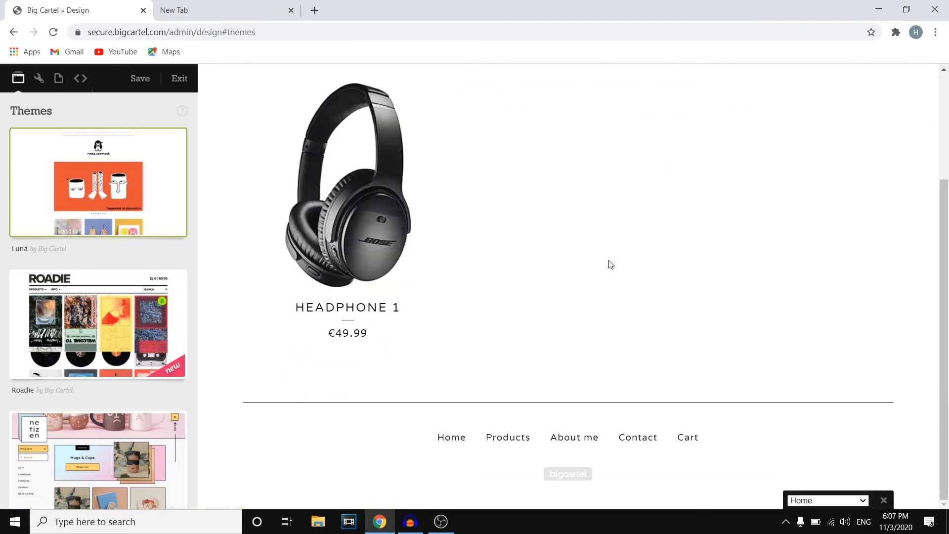
scroll(610, 264, up, 3)
click(143, 78)
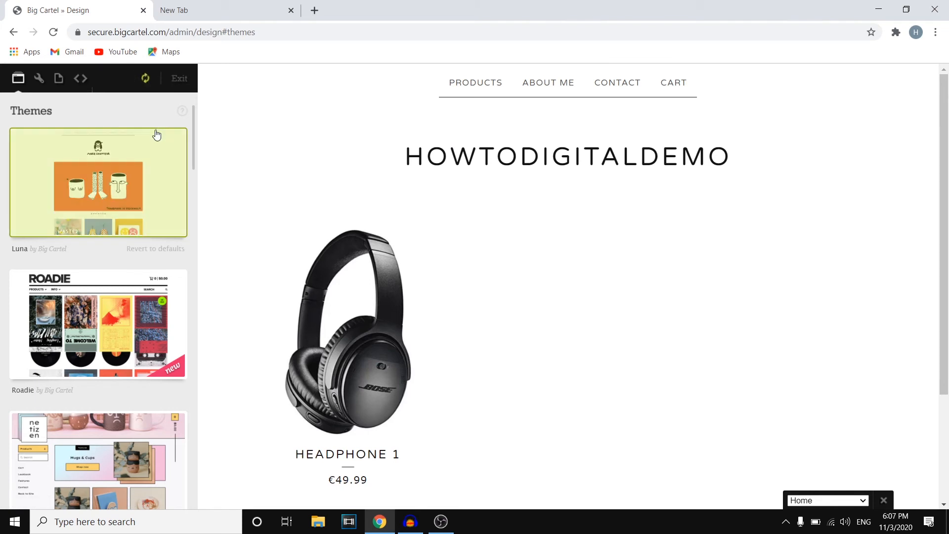
click(181, 89)
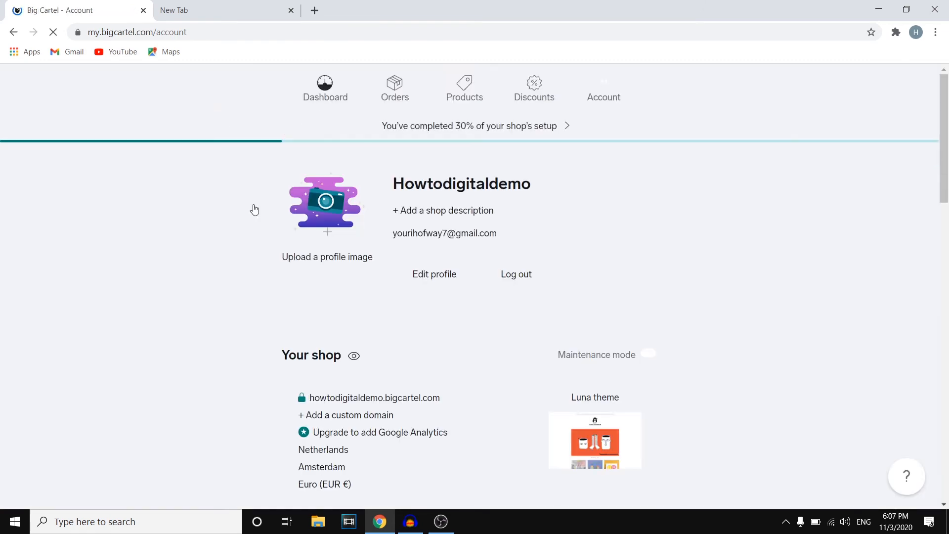
Step: Turn on the shop's maintenance mode, and open howtodigitaldemo.bigcartel.com to check the home page down to its footer
scroll(650, 253, down, 2)
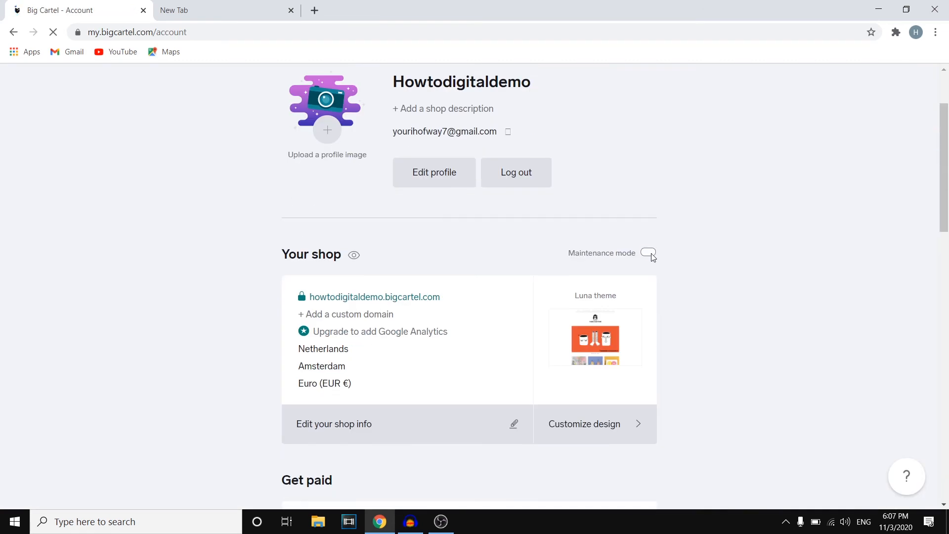
click(651, 254)
scroll(650, 255, down, 2)
click(405, 194)
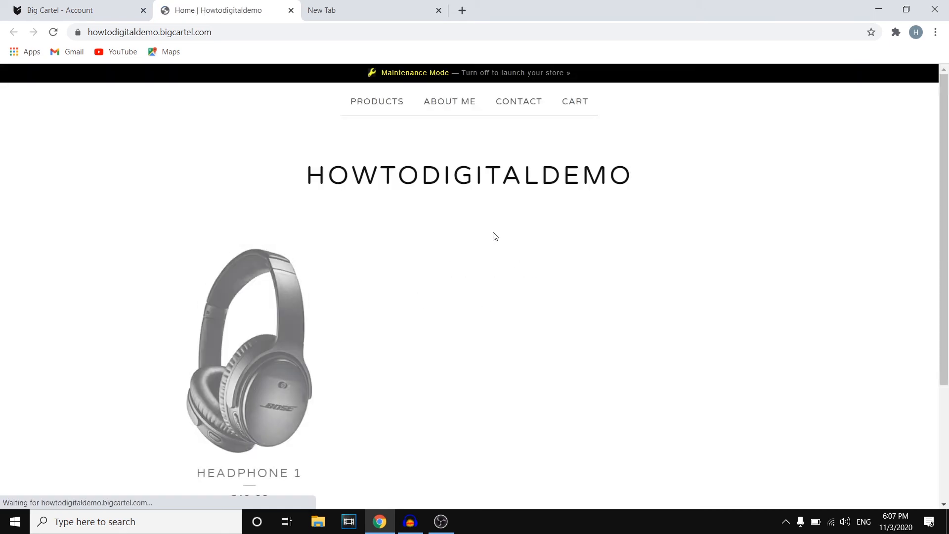
scroll(524, 271, down, 3)
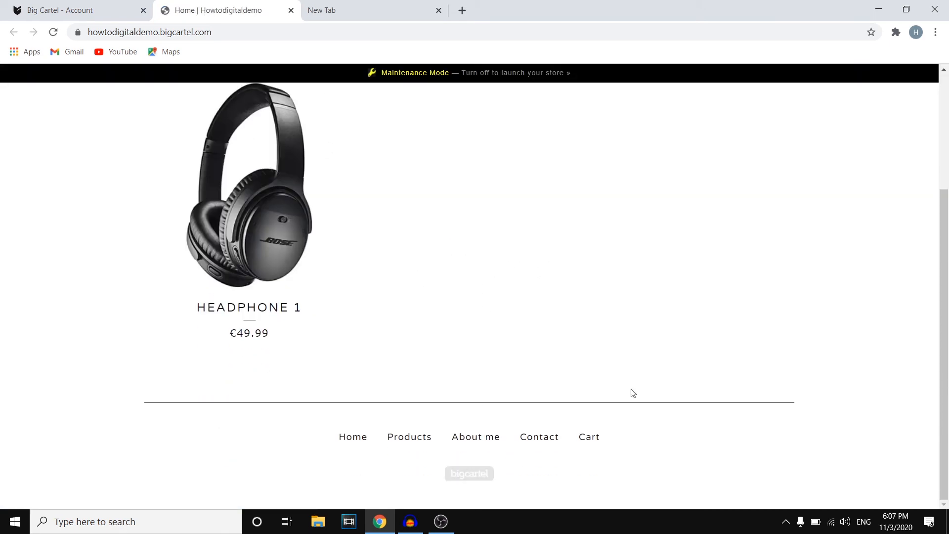
scroll(556, 346, up, 4)
scroll(348, 267, down, 4)
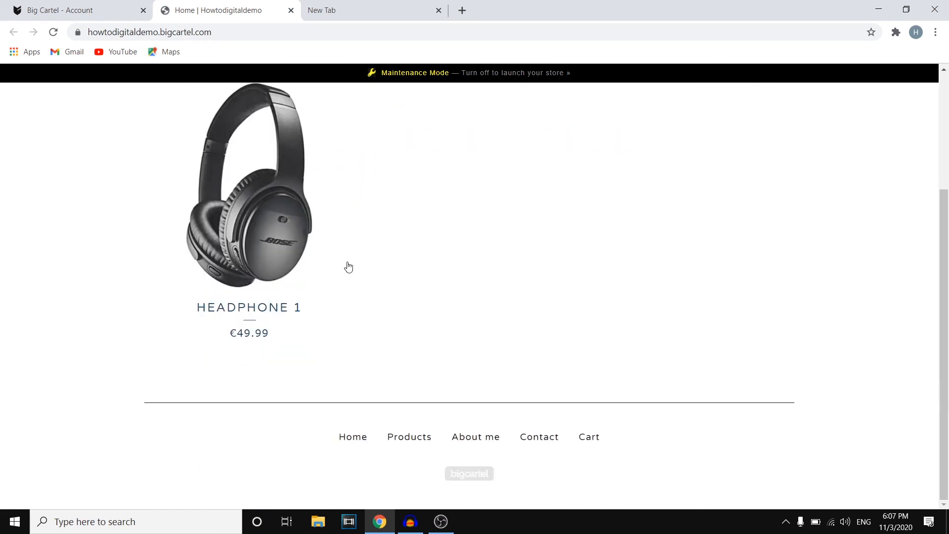
scroll(348, 267, up, 5)
Step: Return to the shop's account page and review its settings down to the active devices and apps sections
click(128, 8)
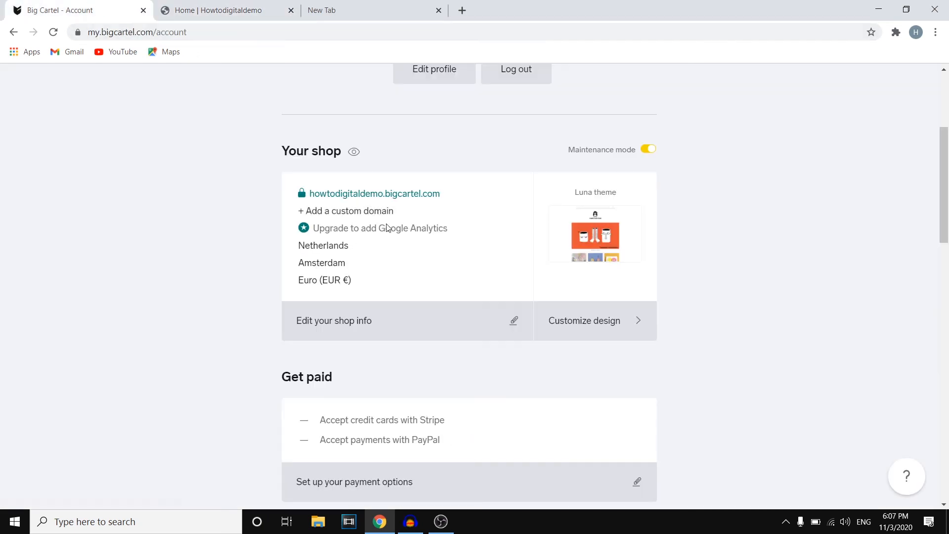
scroll(733, 305, up, 4)
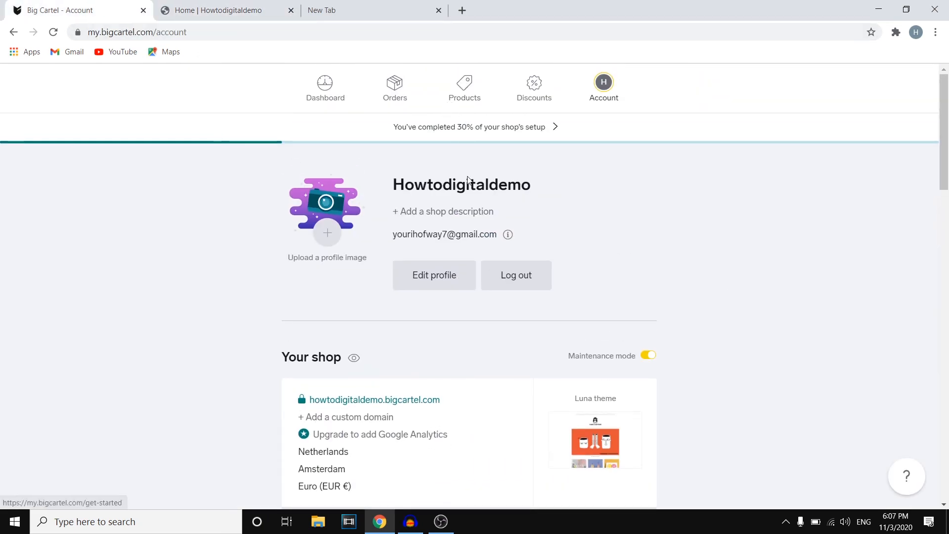
scroll(505, 269, down, 15)
scroll(525, 304, down, 5)
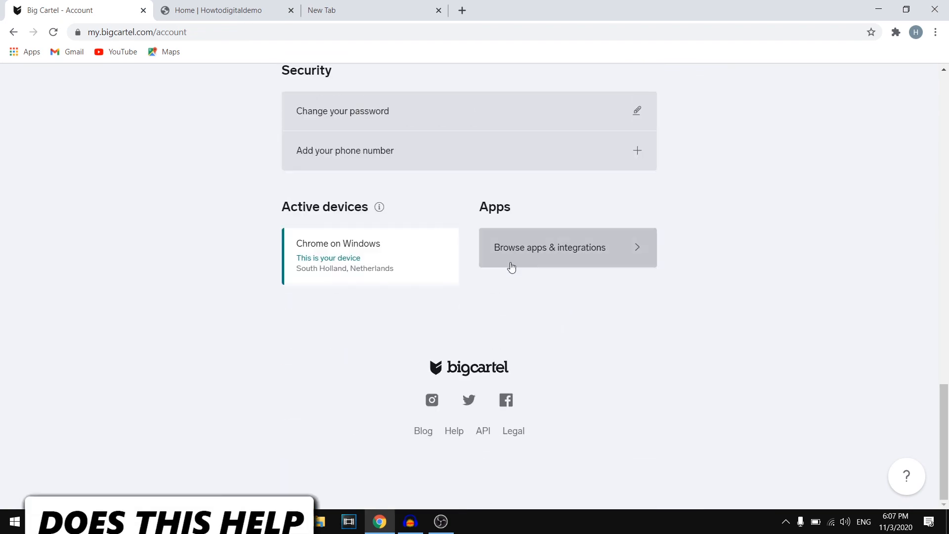
scroll(646, 309, up, 15)
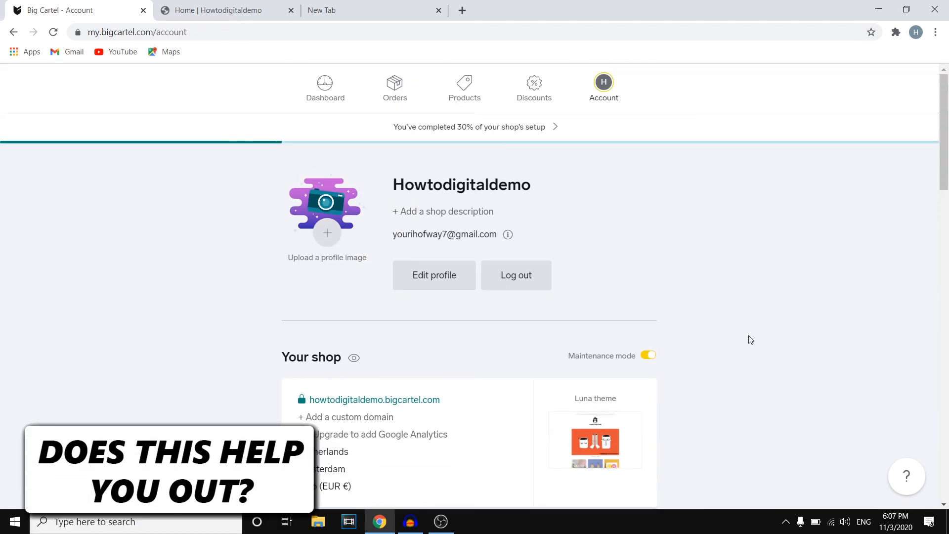